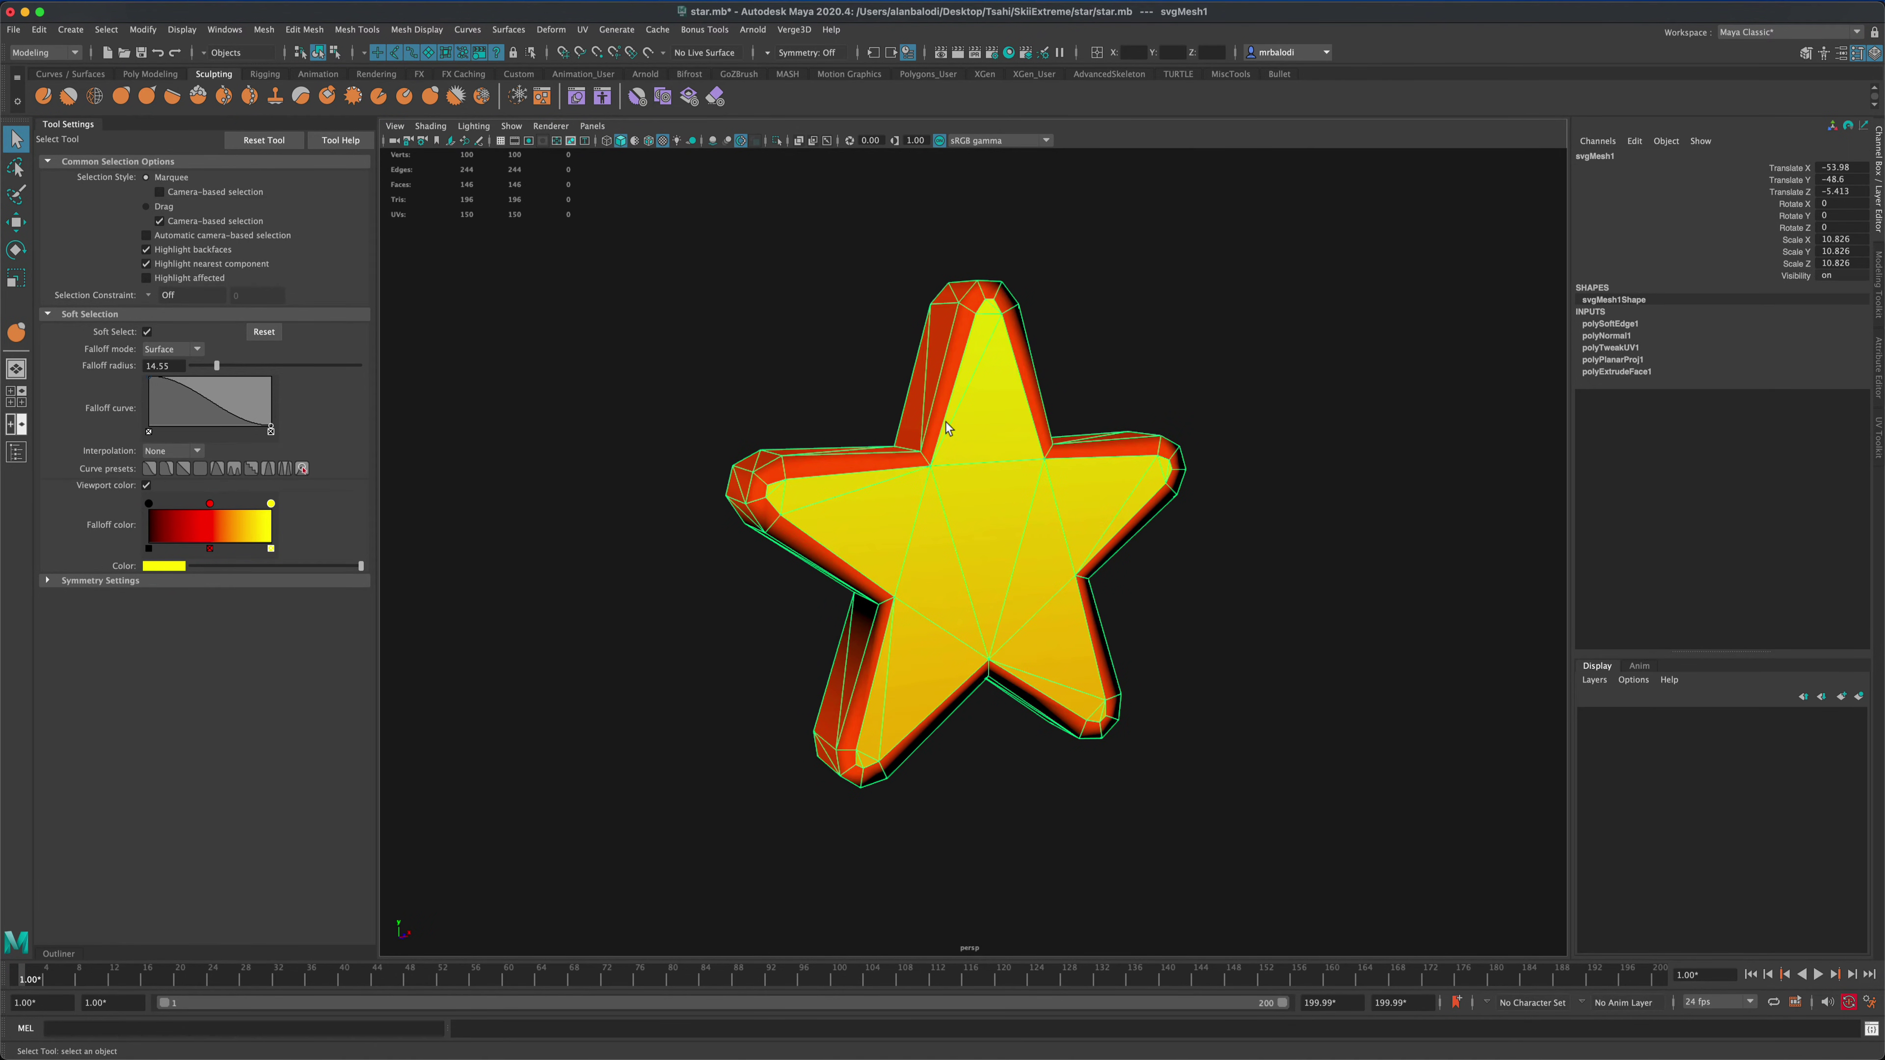
- Tumble around the extruded yellow star from several angles, then show the Poly Modeling shelf
alt+drag(772, 373, 728, 349)
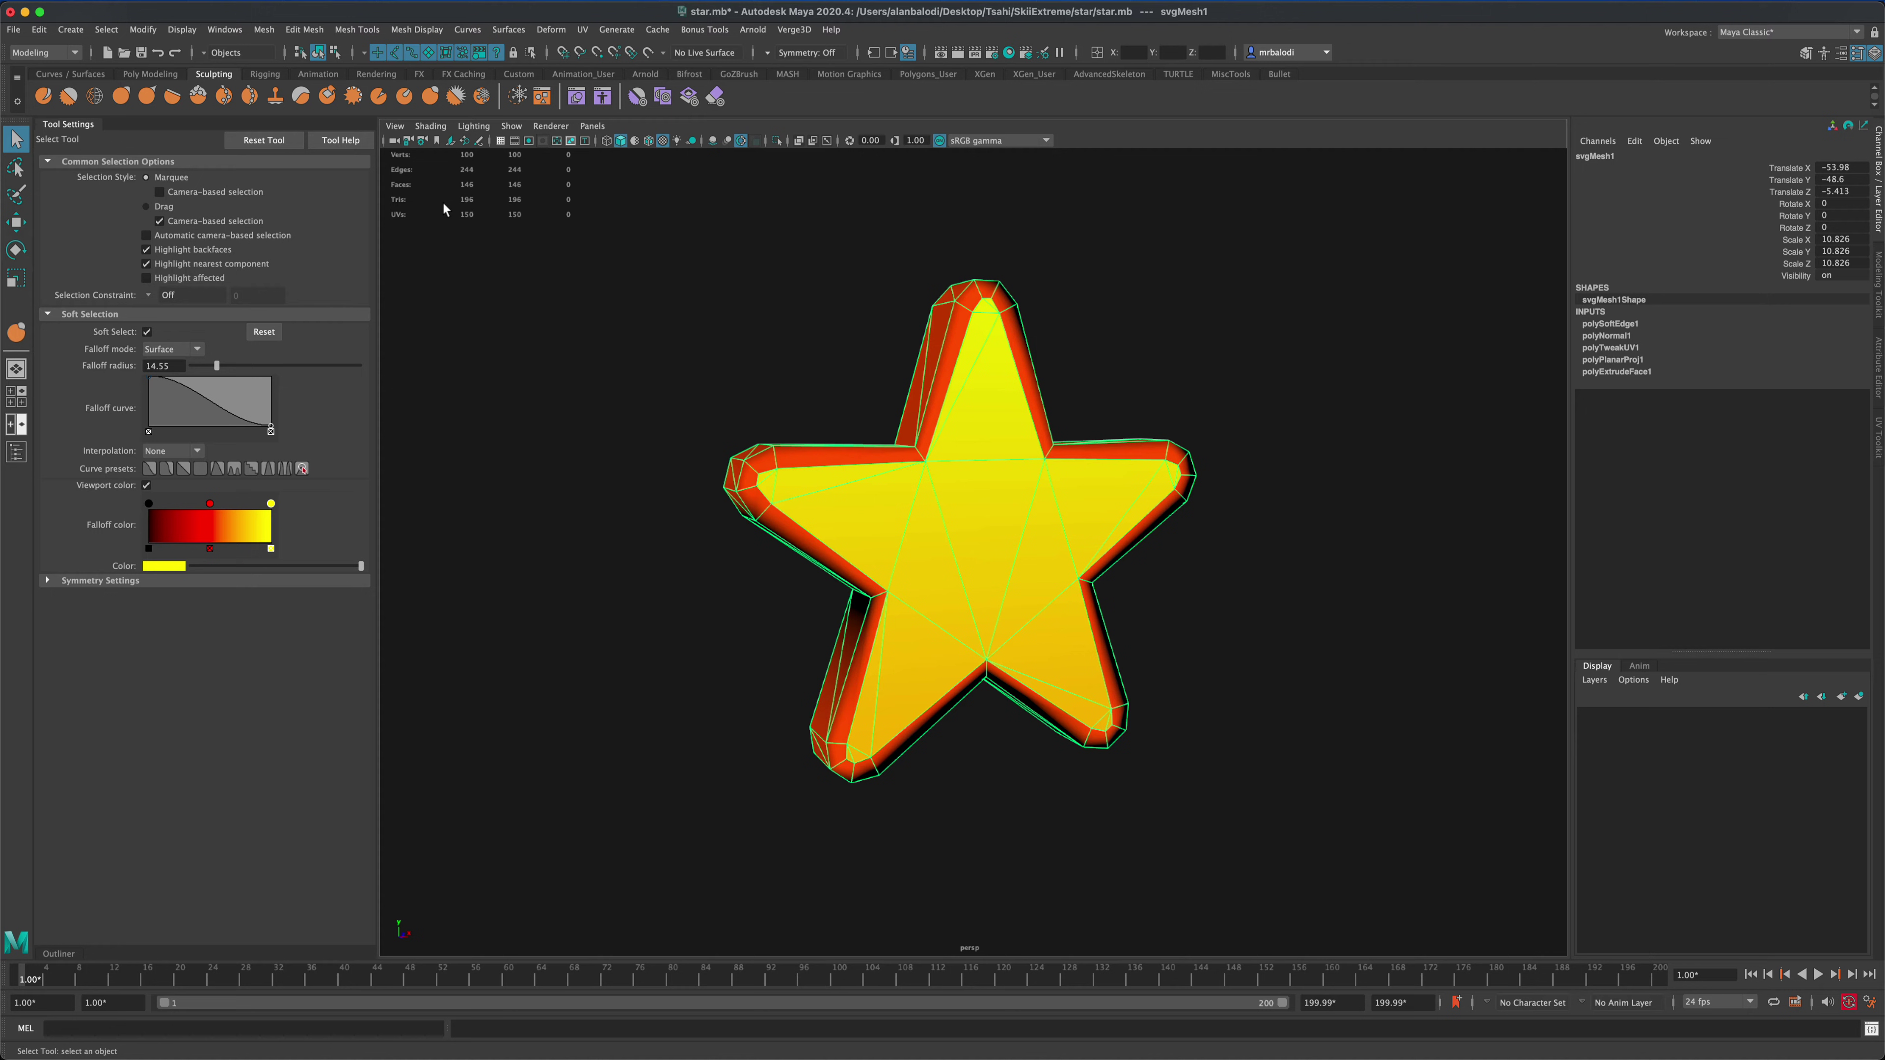
alt+drag(602, 379, 758, 403)
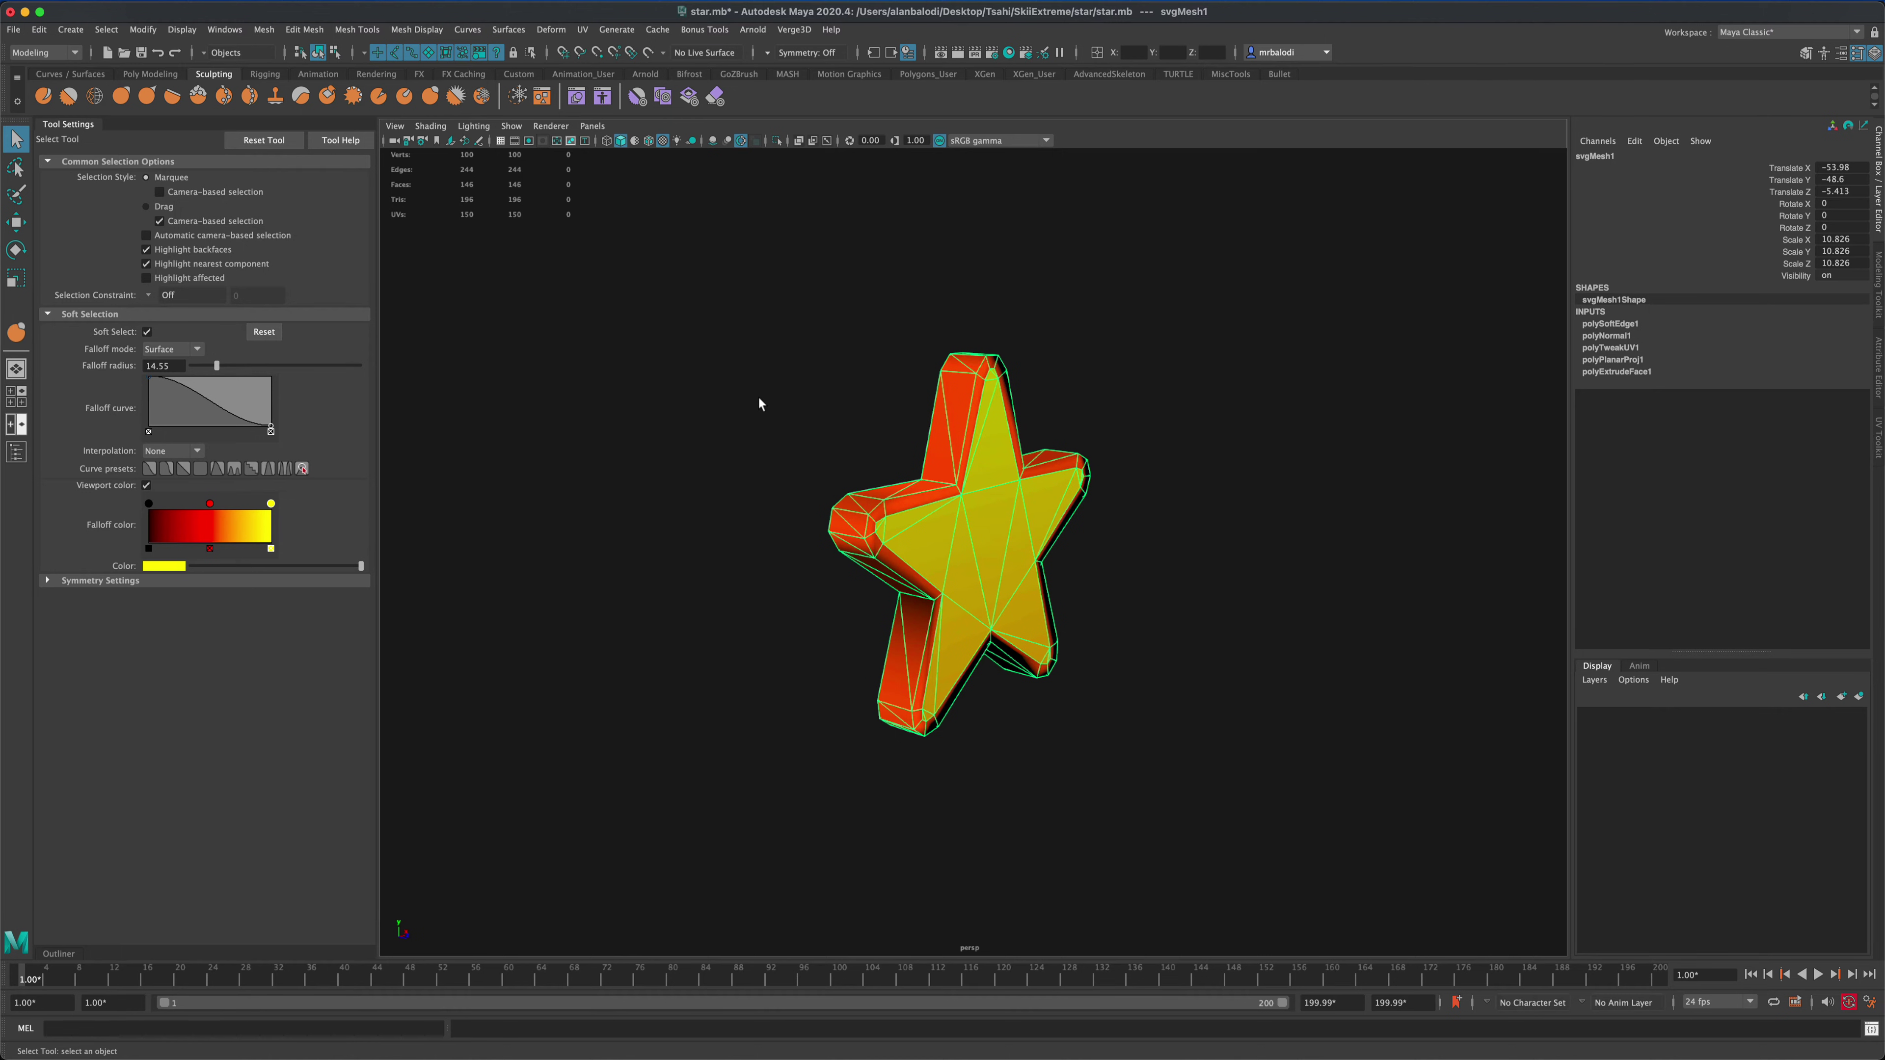
alt+drag(759, 402, 1055, 324)
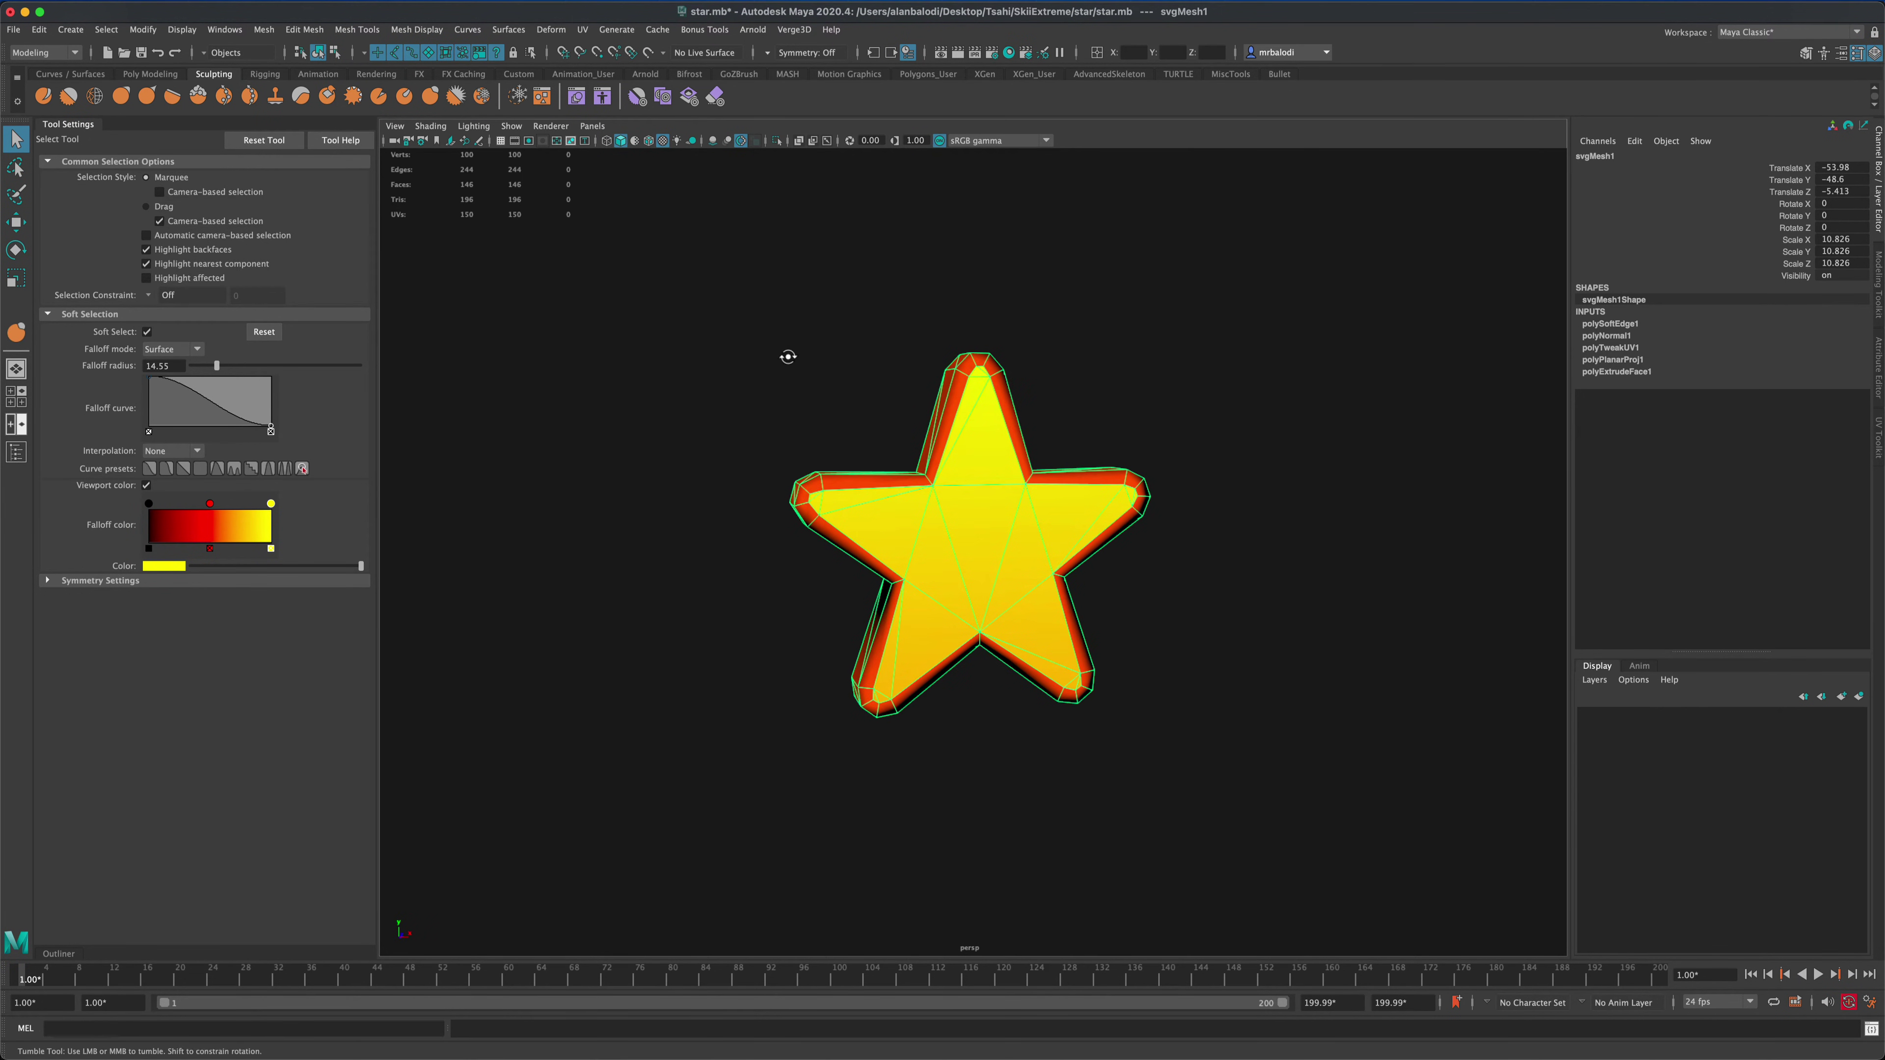
alt+drag(789, 356, 1119, 407)
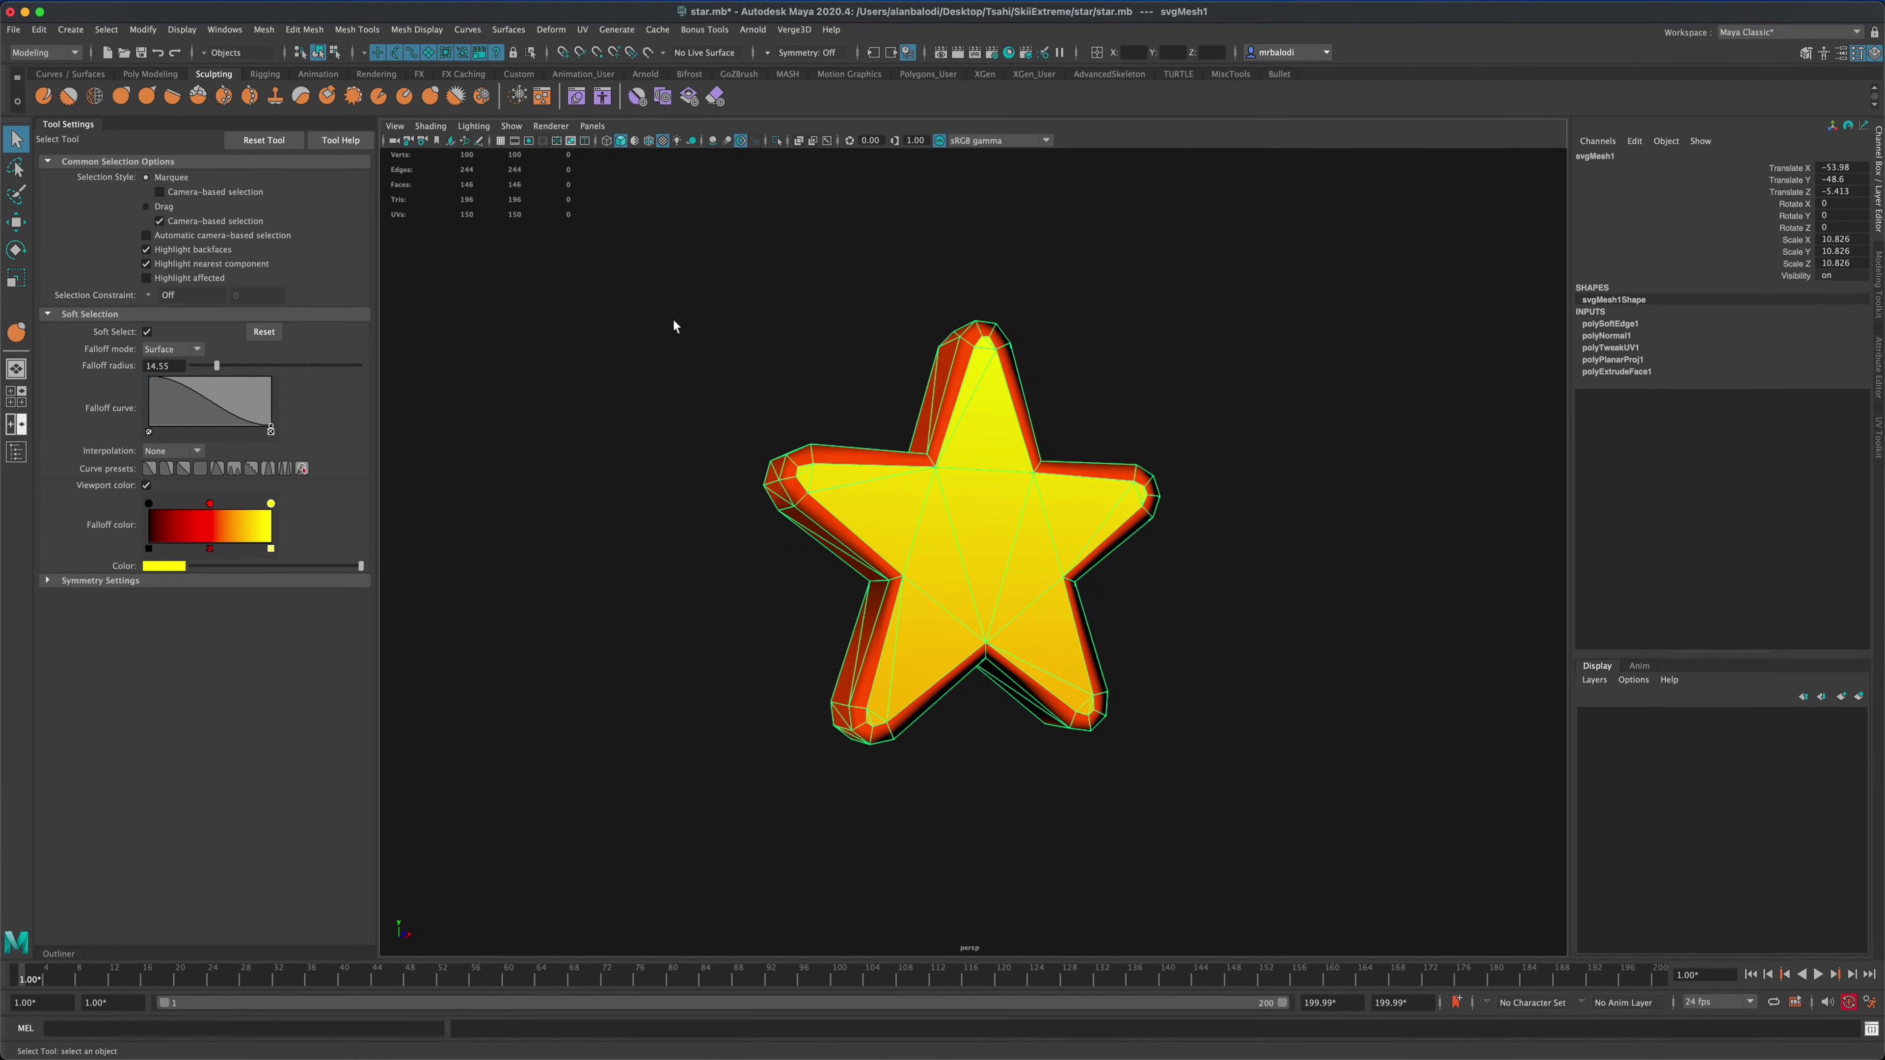
click(152, 73)
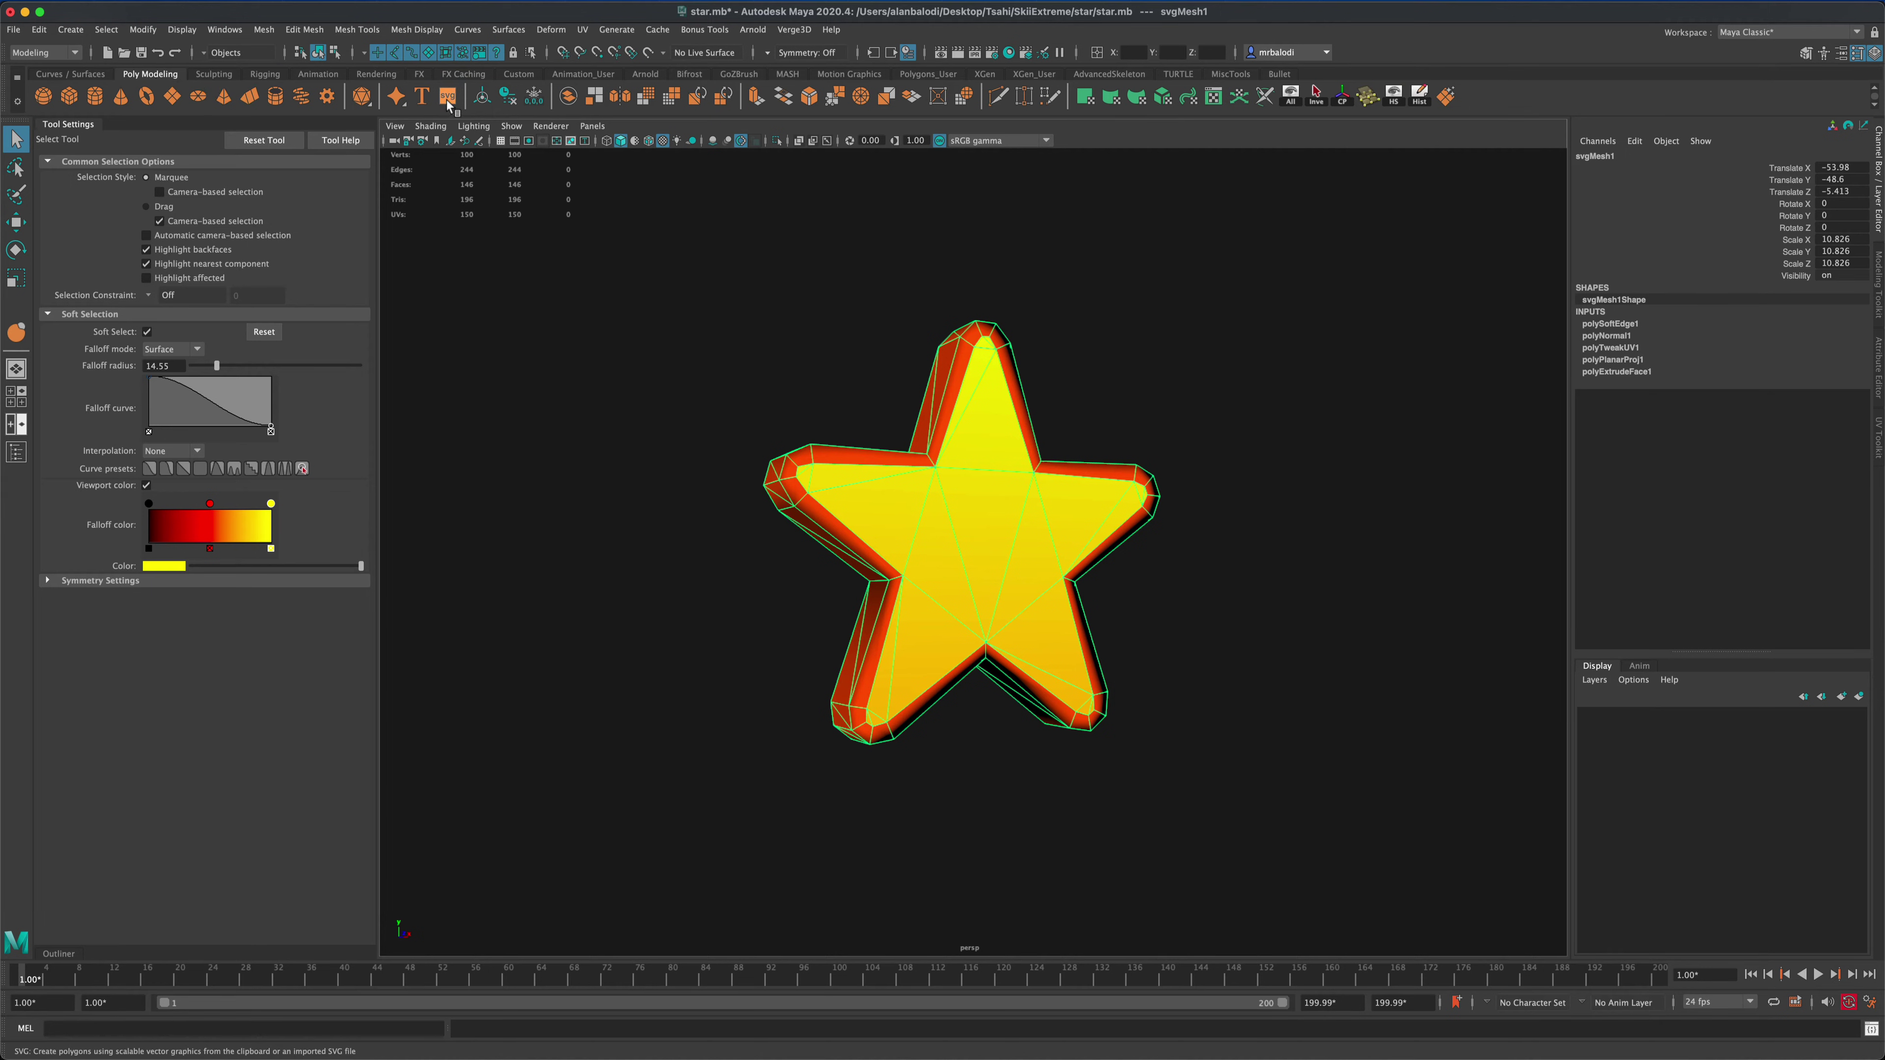
- Tilt the star view slightly, then switch from Maya to the blank Untitled-2 Animate document
alt+drag(558, 304, 707, 354)
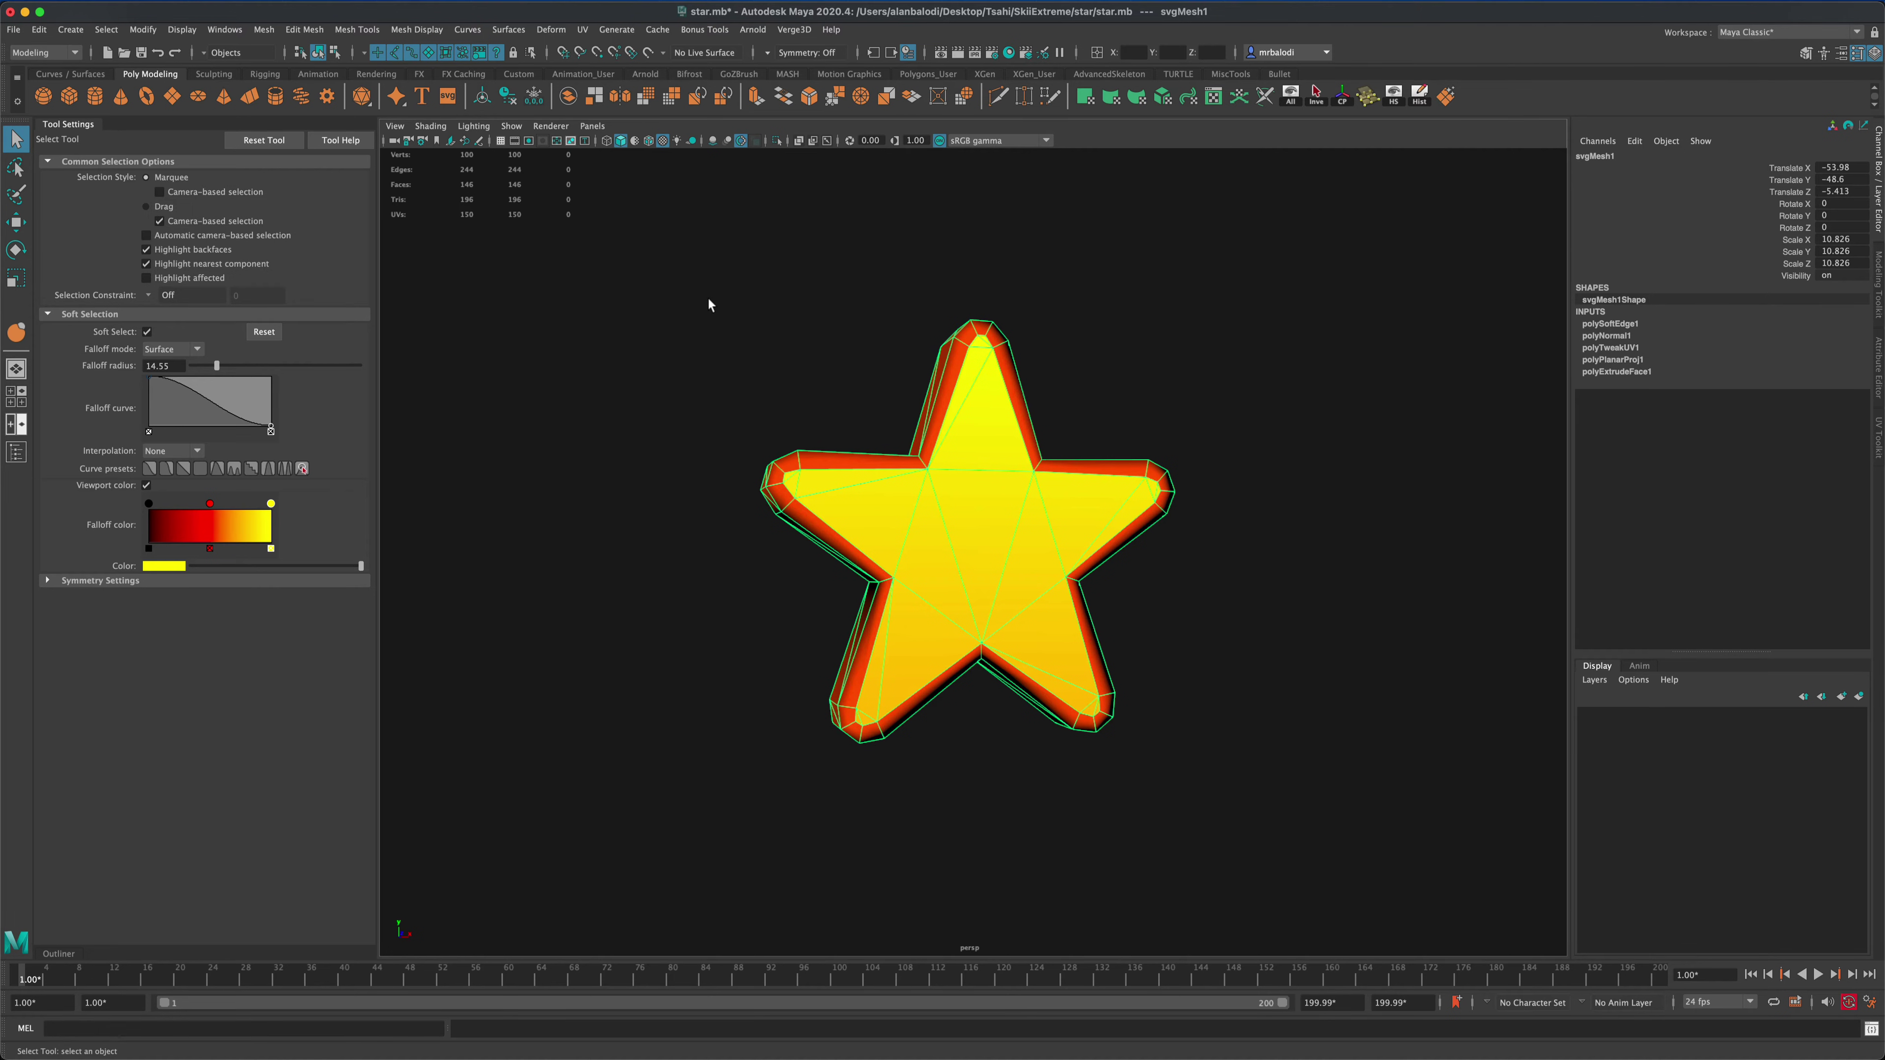
alt+drag(655, 261, 677, 291)
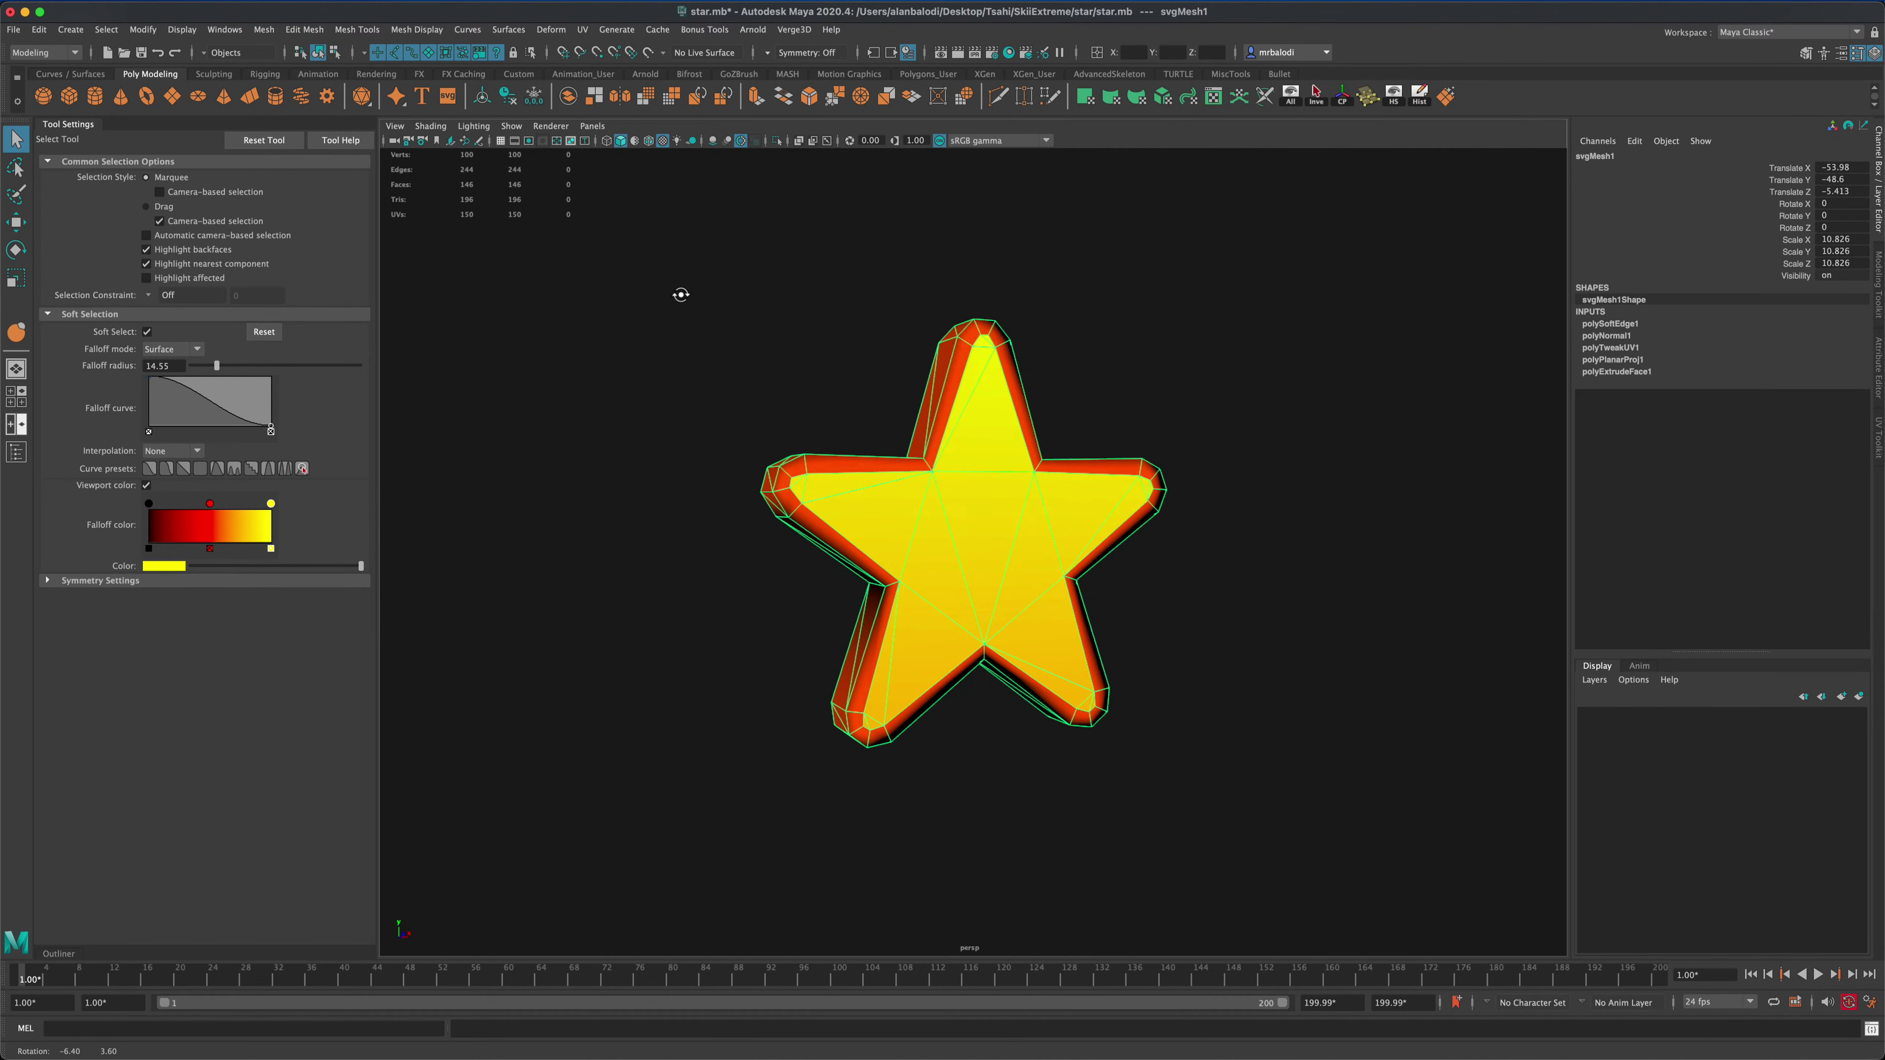
key(super+Tab)
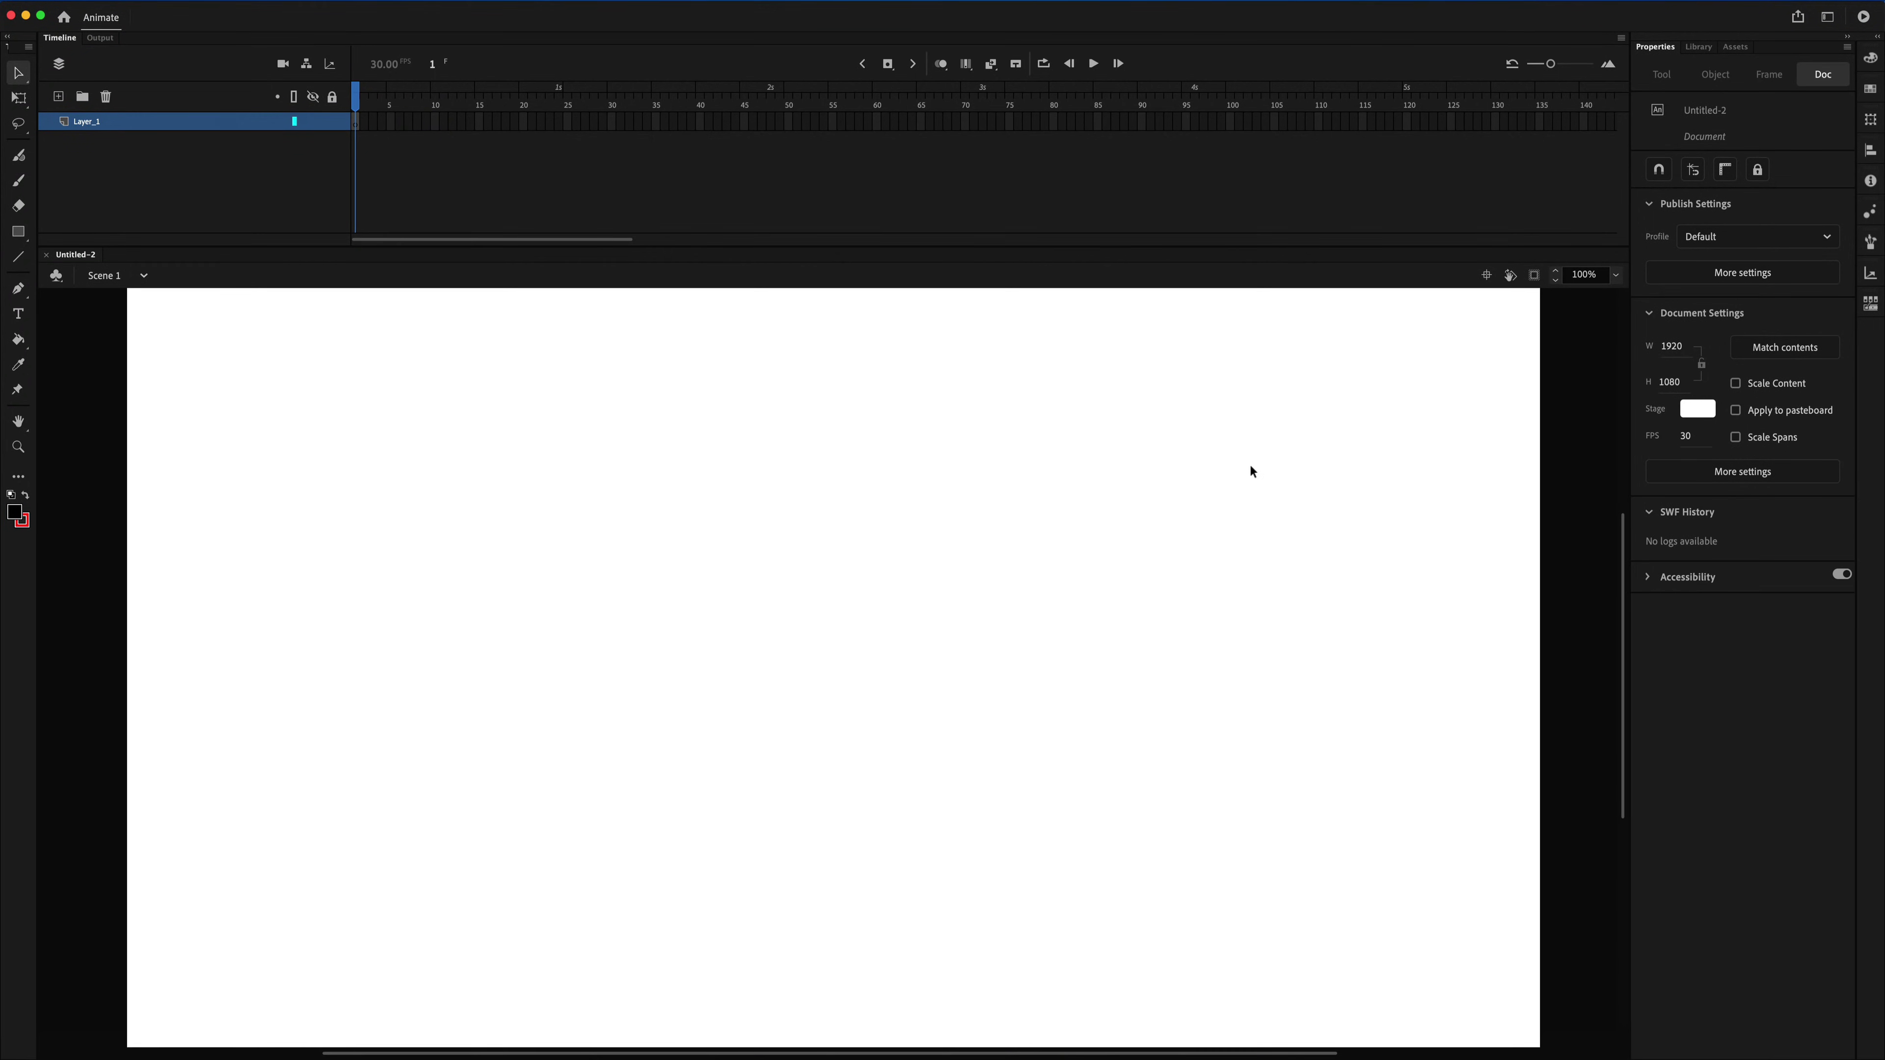
- Resize the Untitled-2 stage to 800 × 800 pixels in Document Settings
click(1679, 346)
text(800)
click(1668, 381)
text(80)
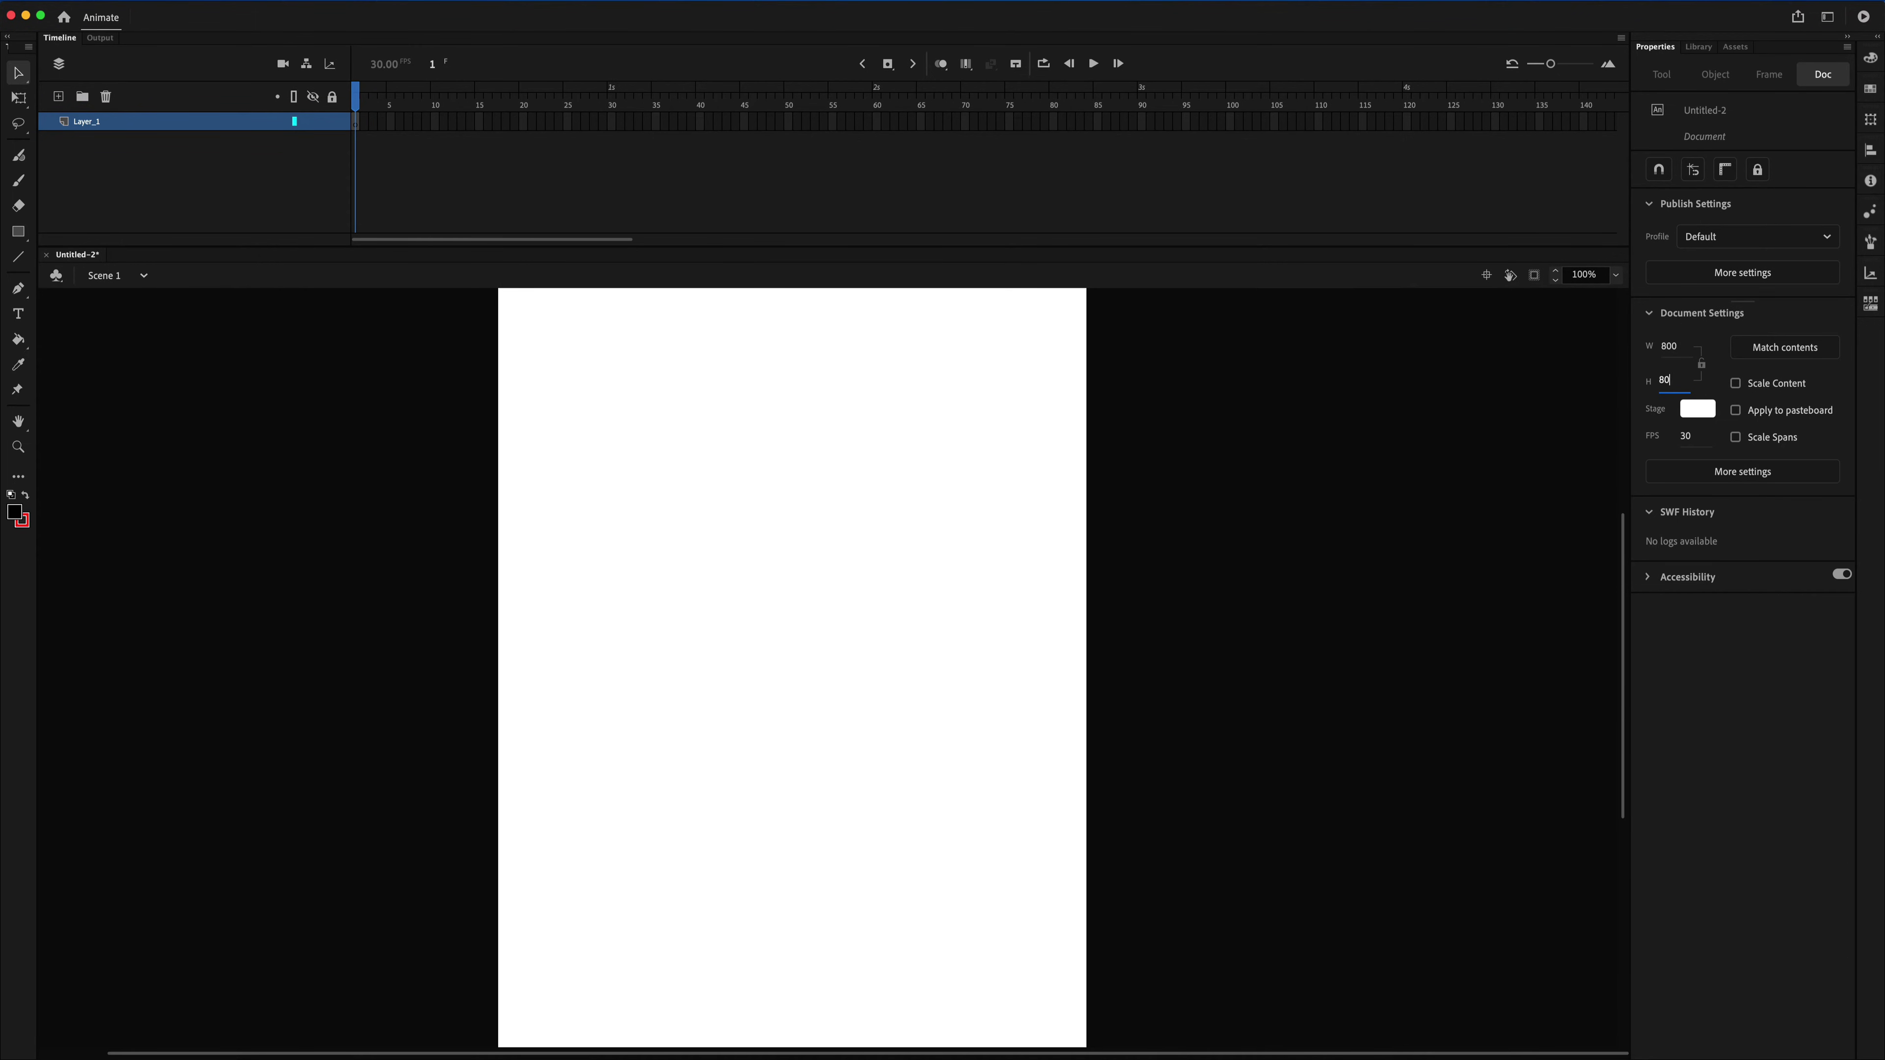
key(Return)
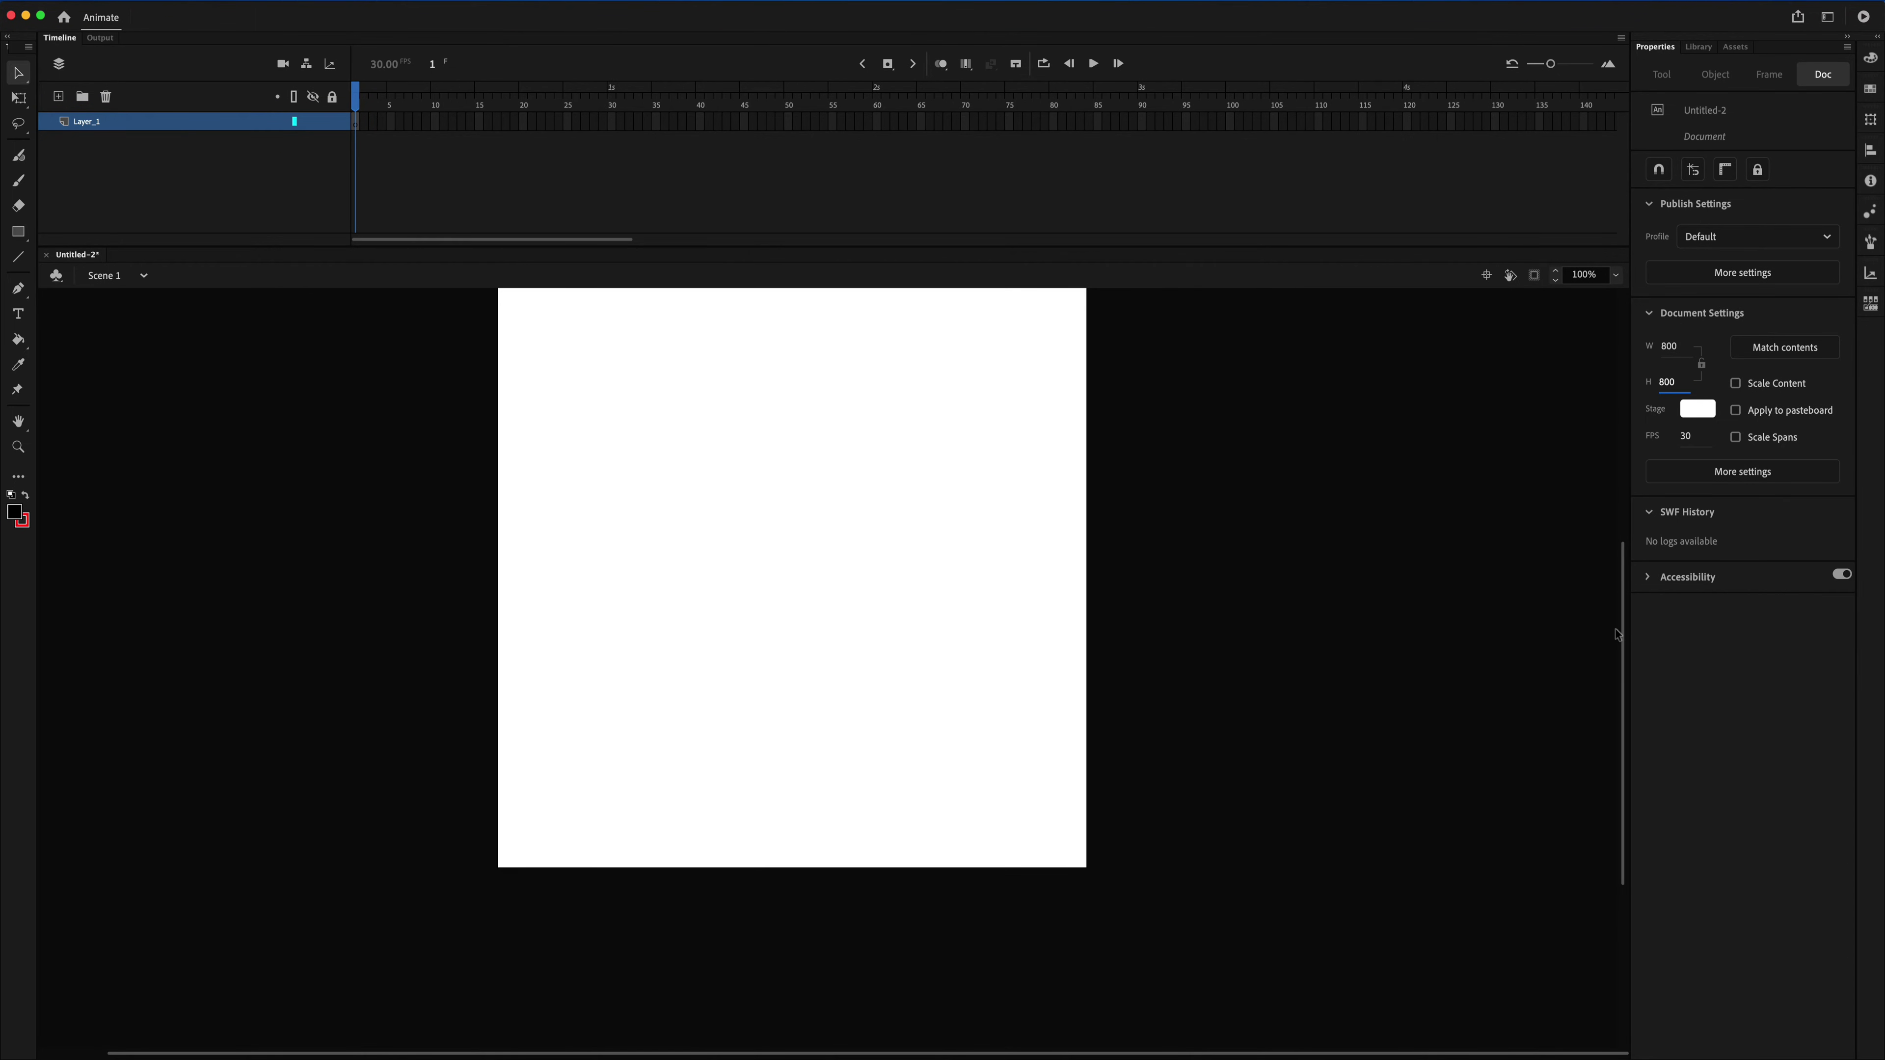
scroll(1618, 634, up, 3)
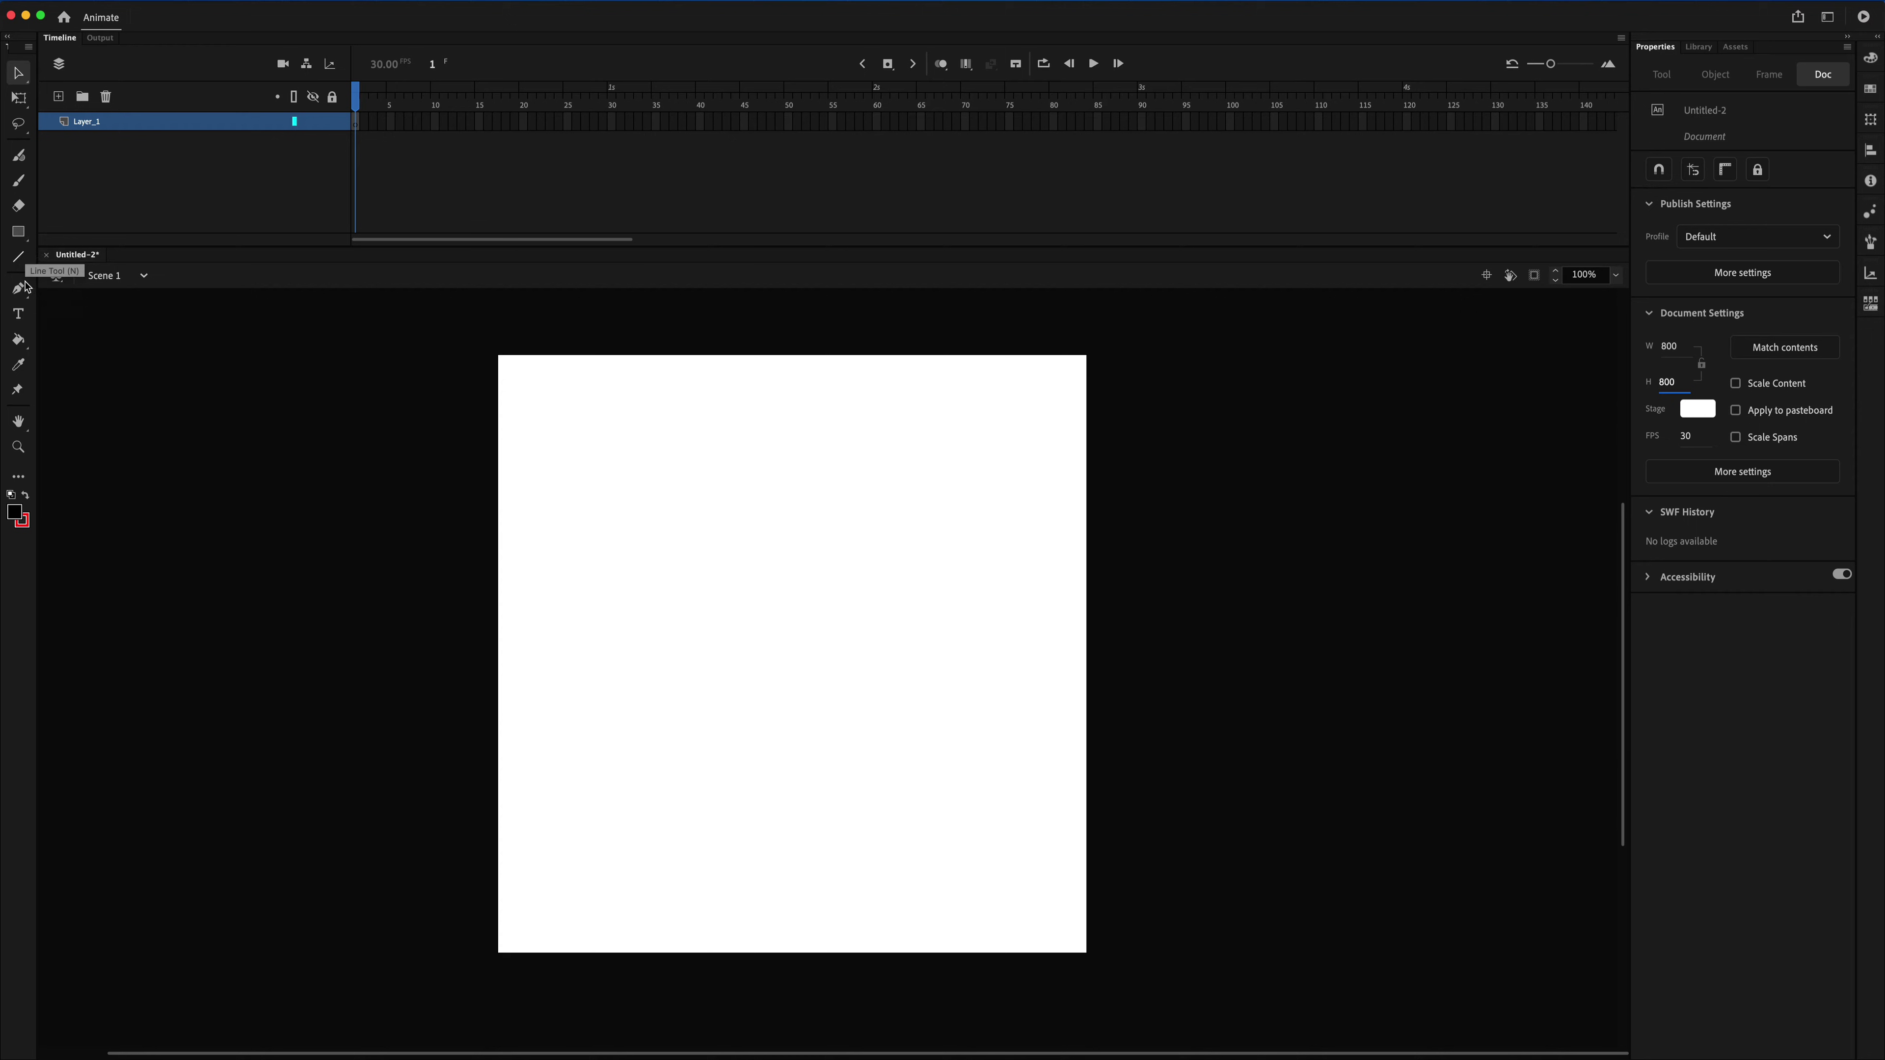
- Choose the PolyStar tool with star style, 5 sides and 0.5 star point size
click(20, 232)
click(25, 241)
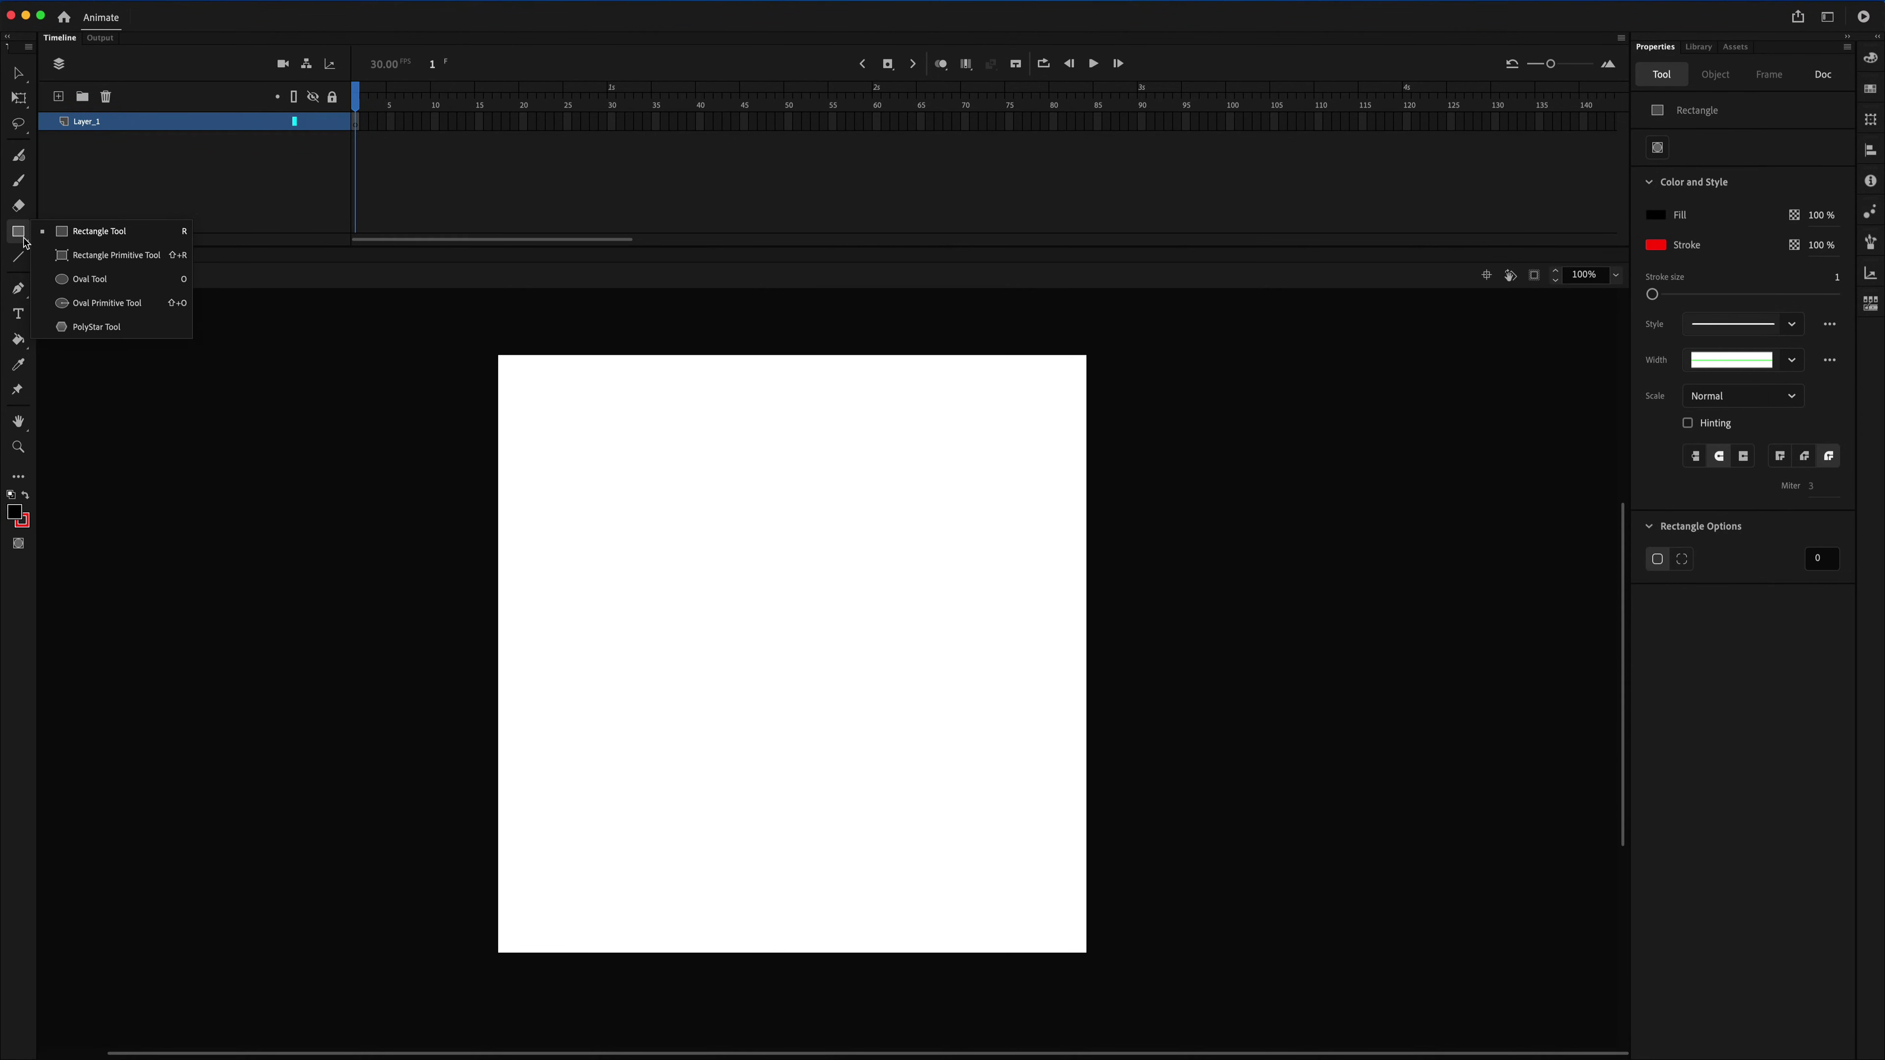
click(94, 327)
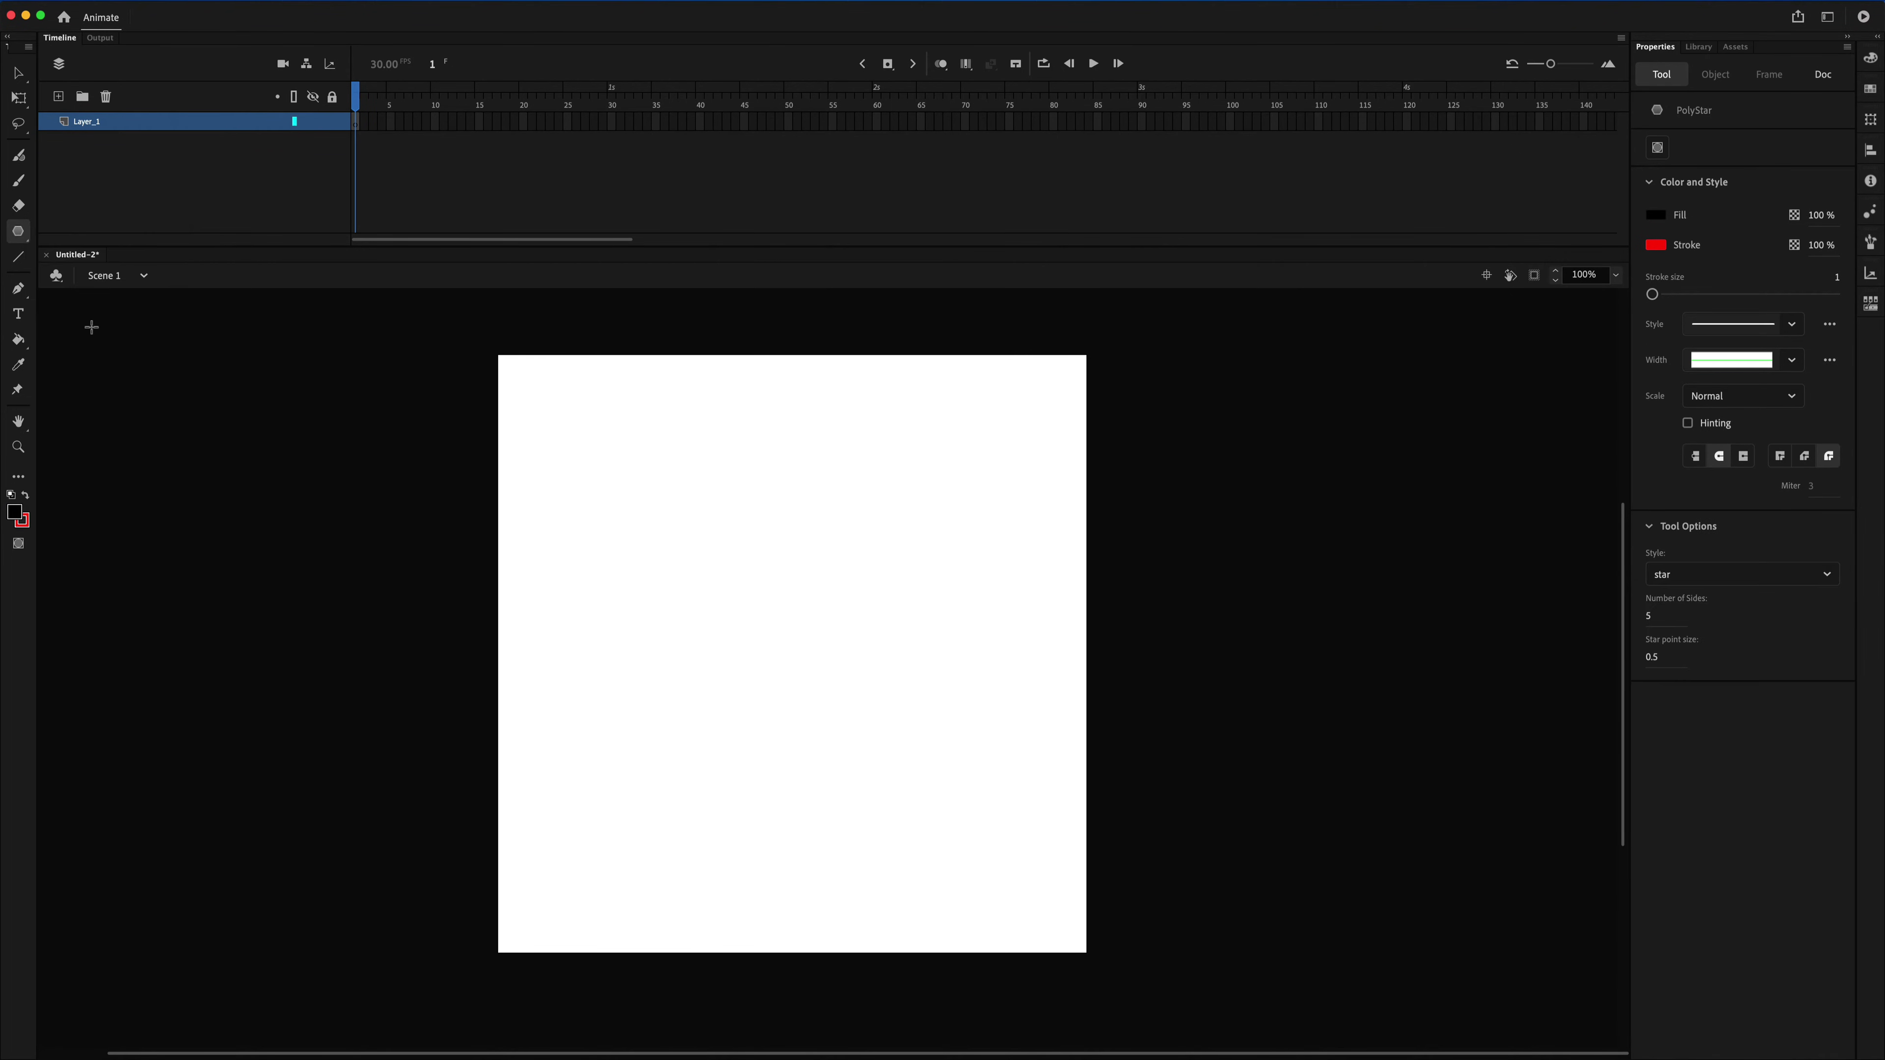
click(1710, 582)
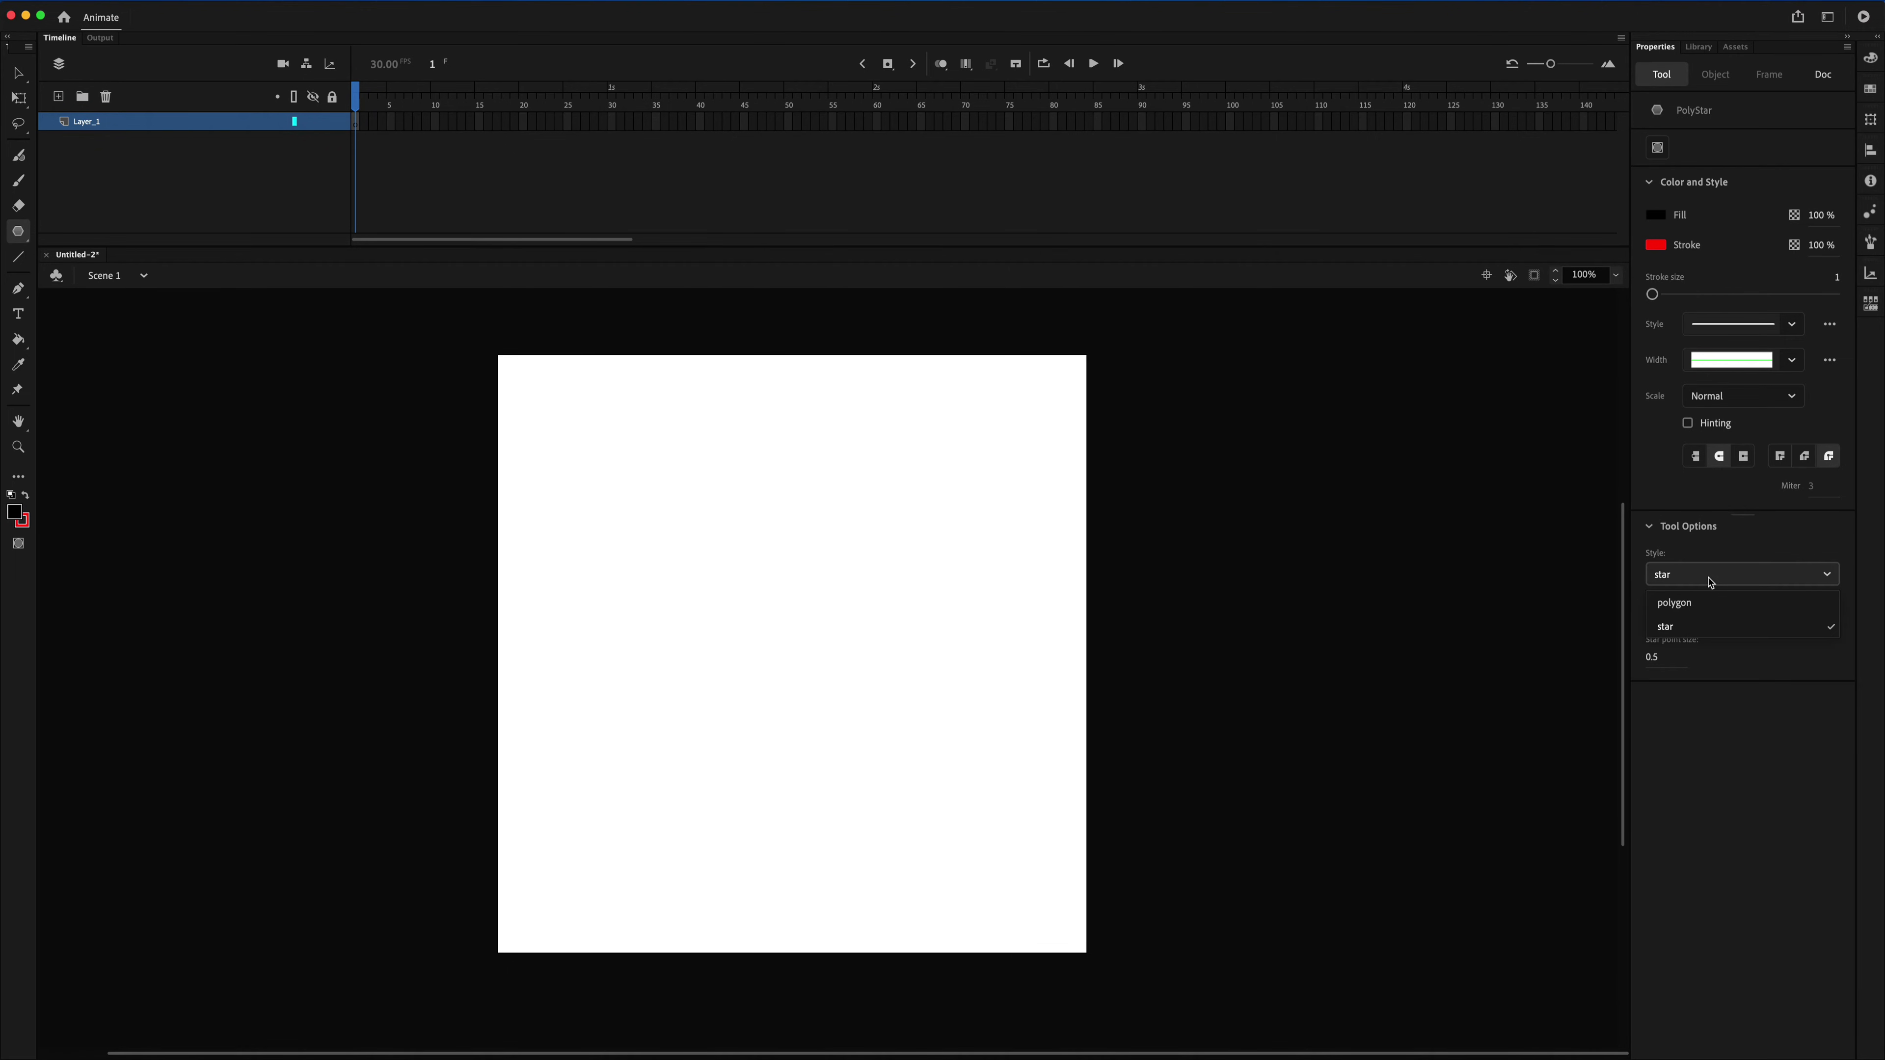
click(1709, 629)
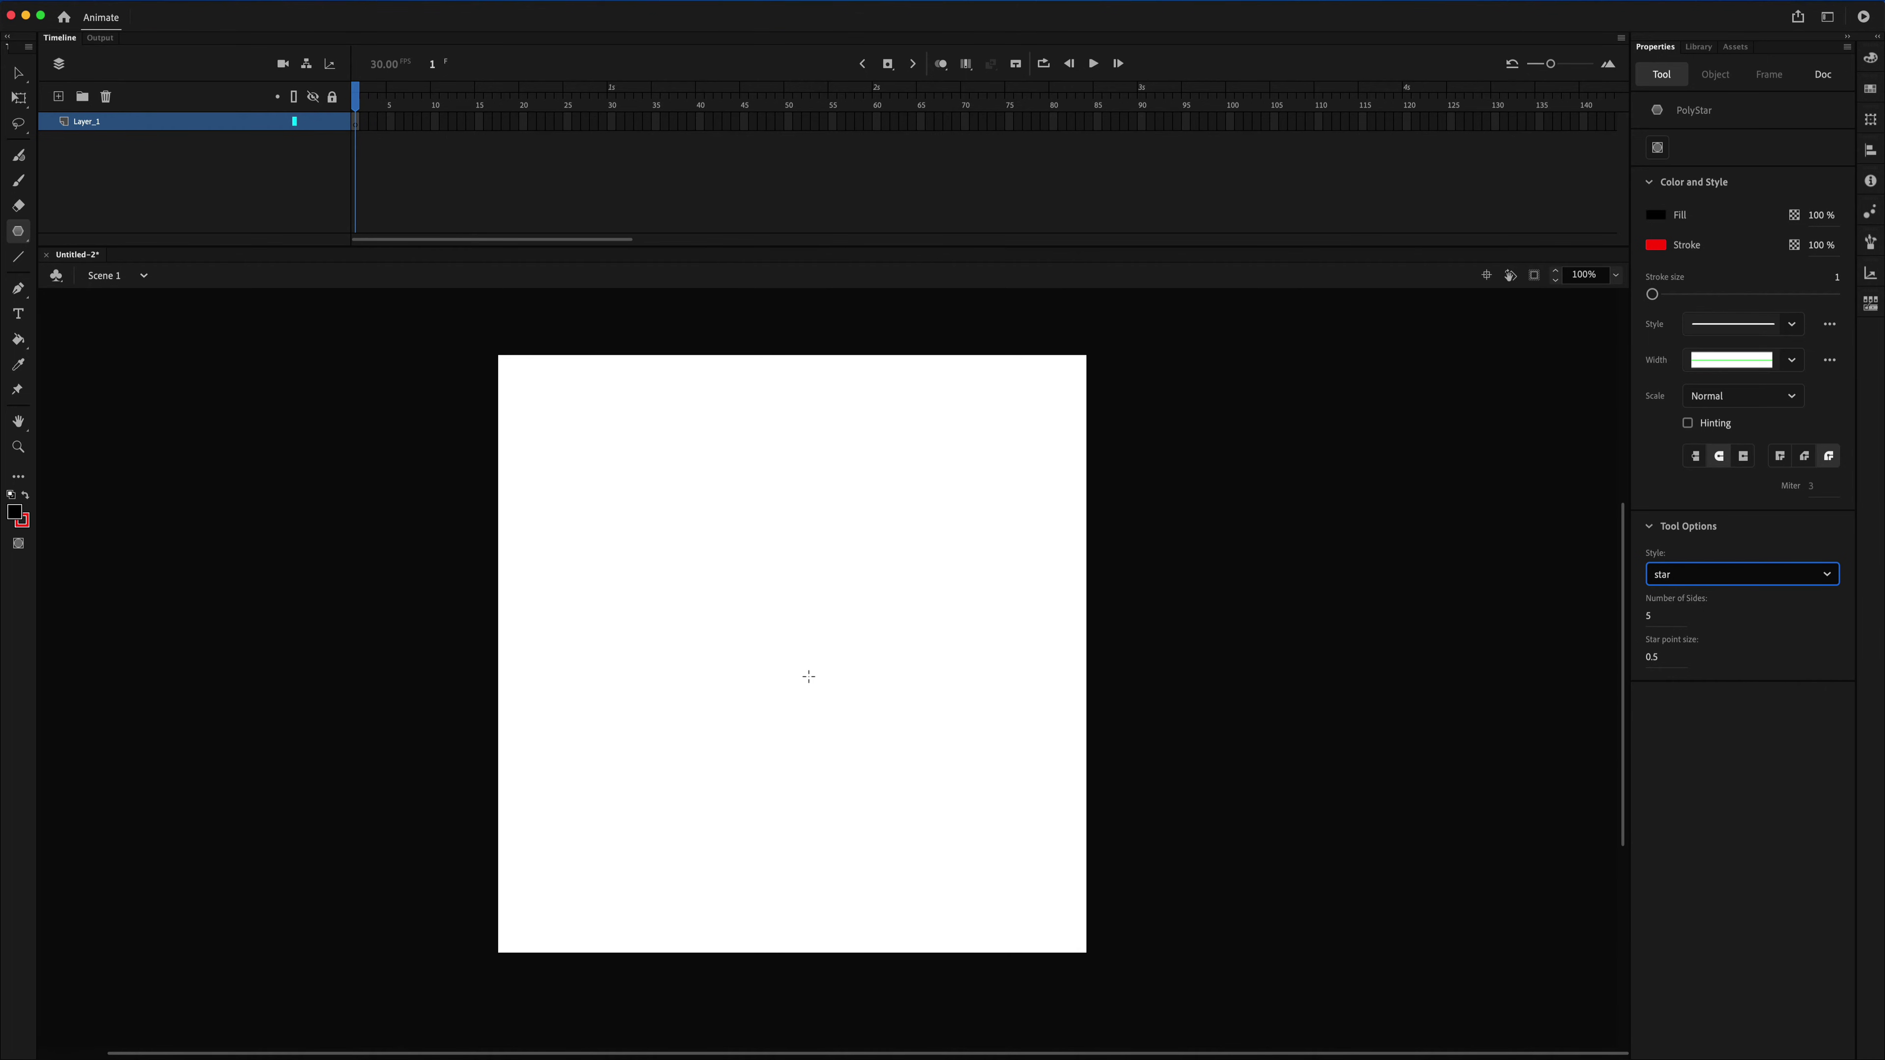
- Draw a large black five-pointed star, delete its red outline, and select the remaining fill
mouse_move(809, 633)
mouse_down()
mouse_move(871, 846)
mouse_move(993, 812)
mouse_move(958, 838)
mouse_up()
click(19, 72)
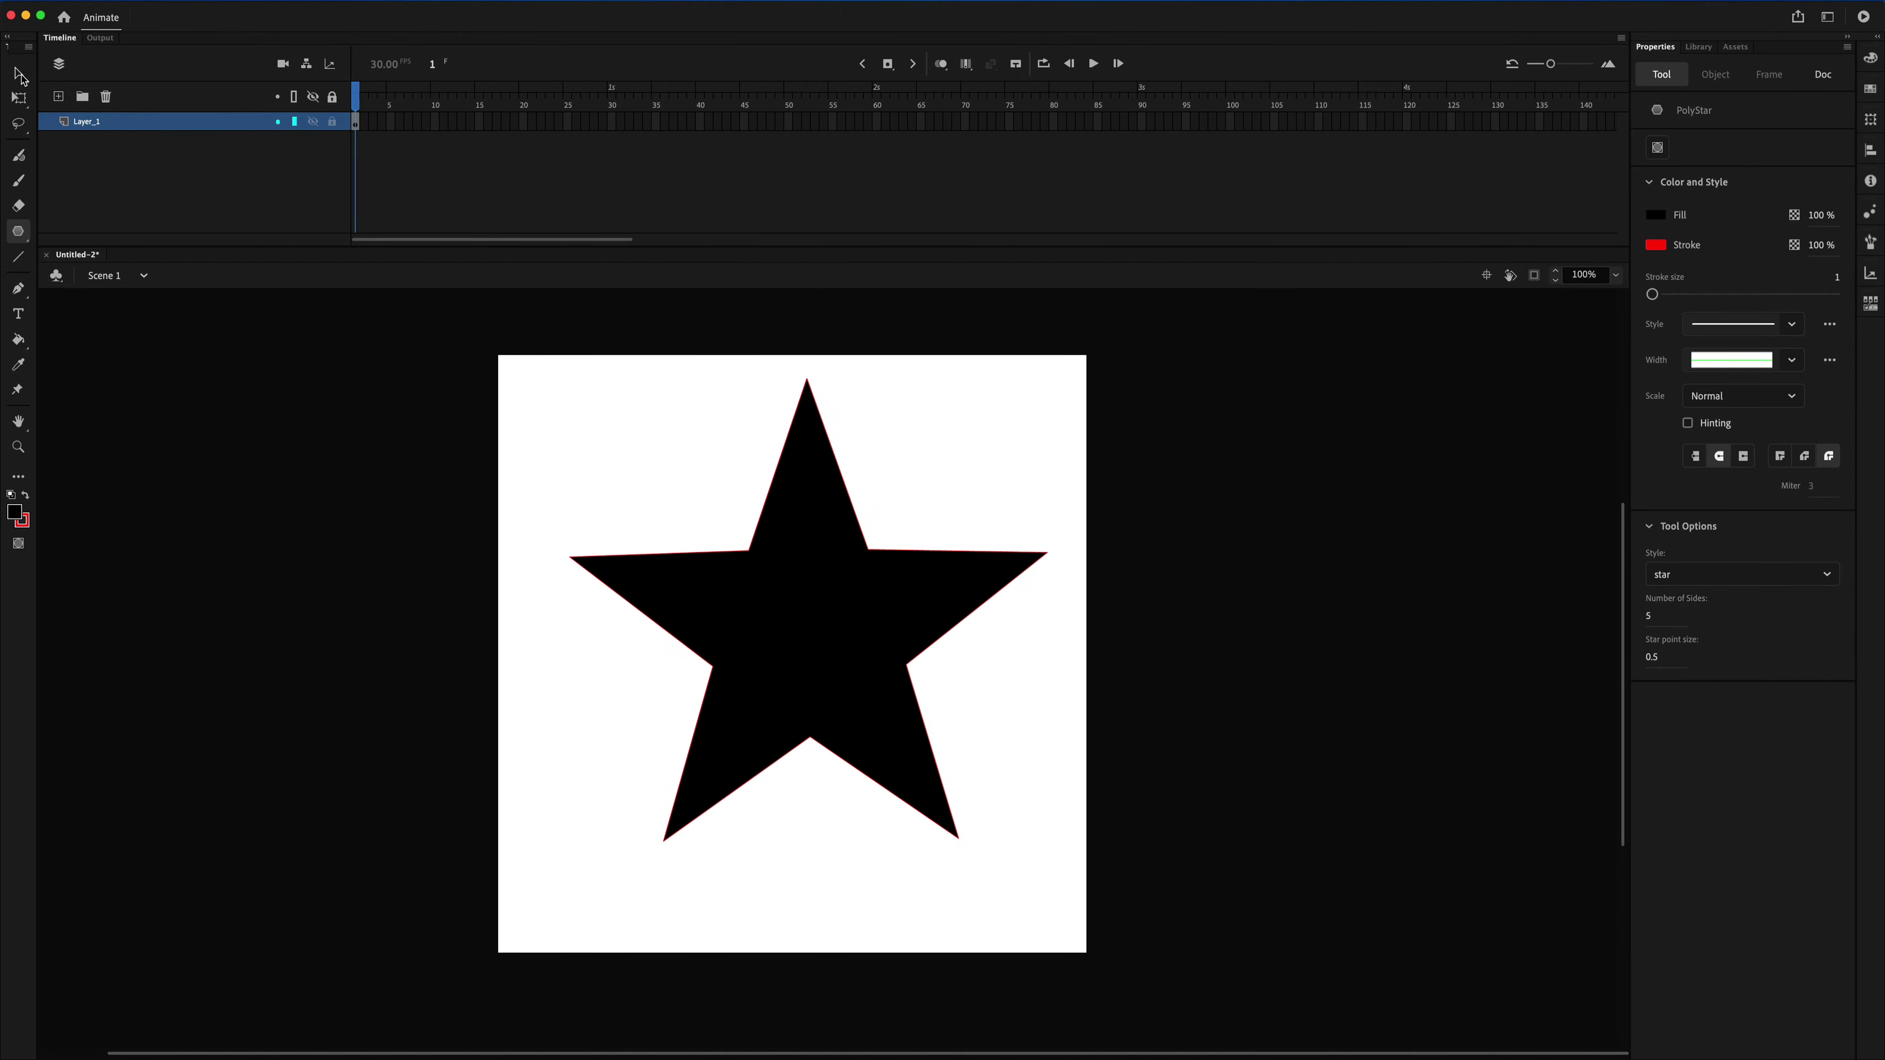
double_click(825, 428)
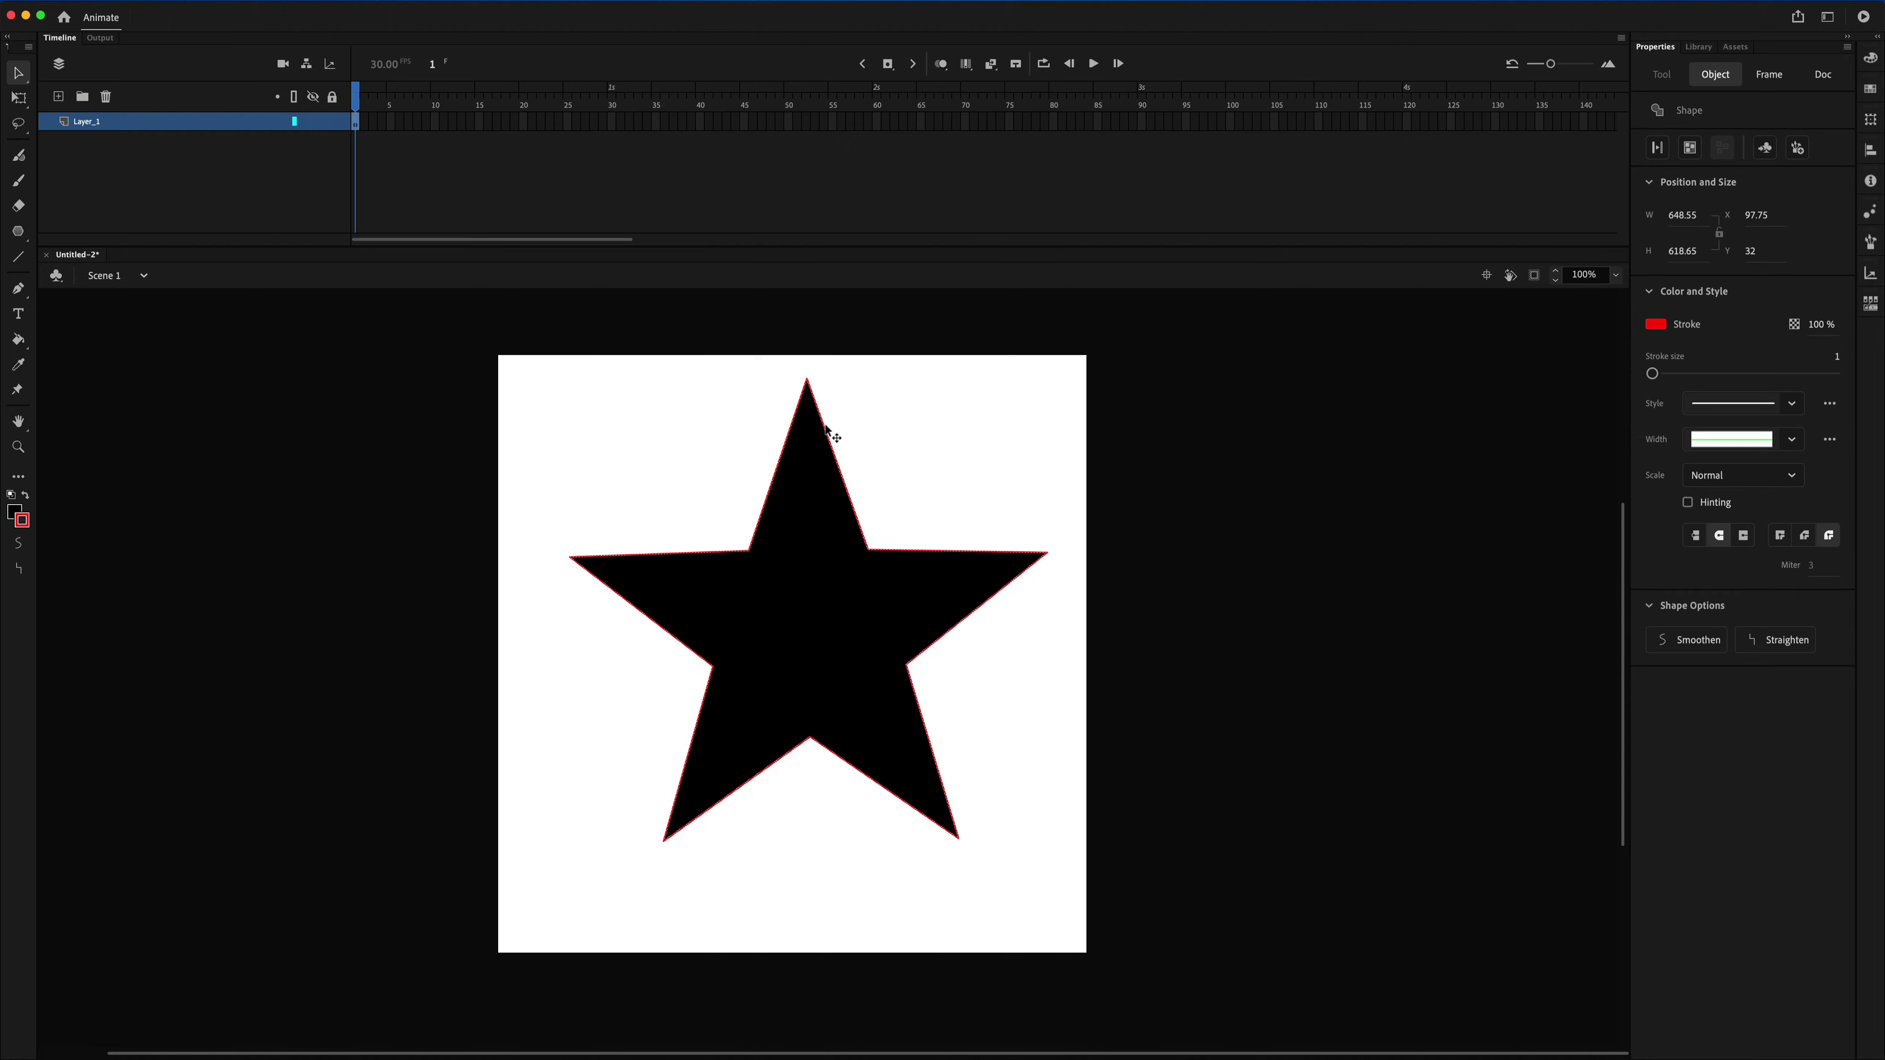
click(857, 499)
double_click(850, 499)
key(Delete)
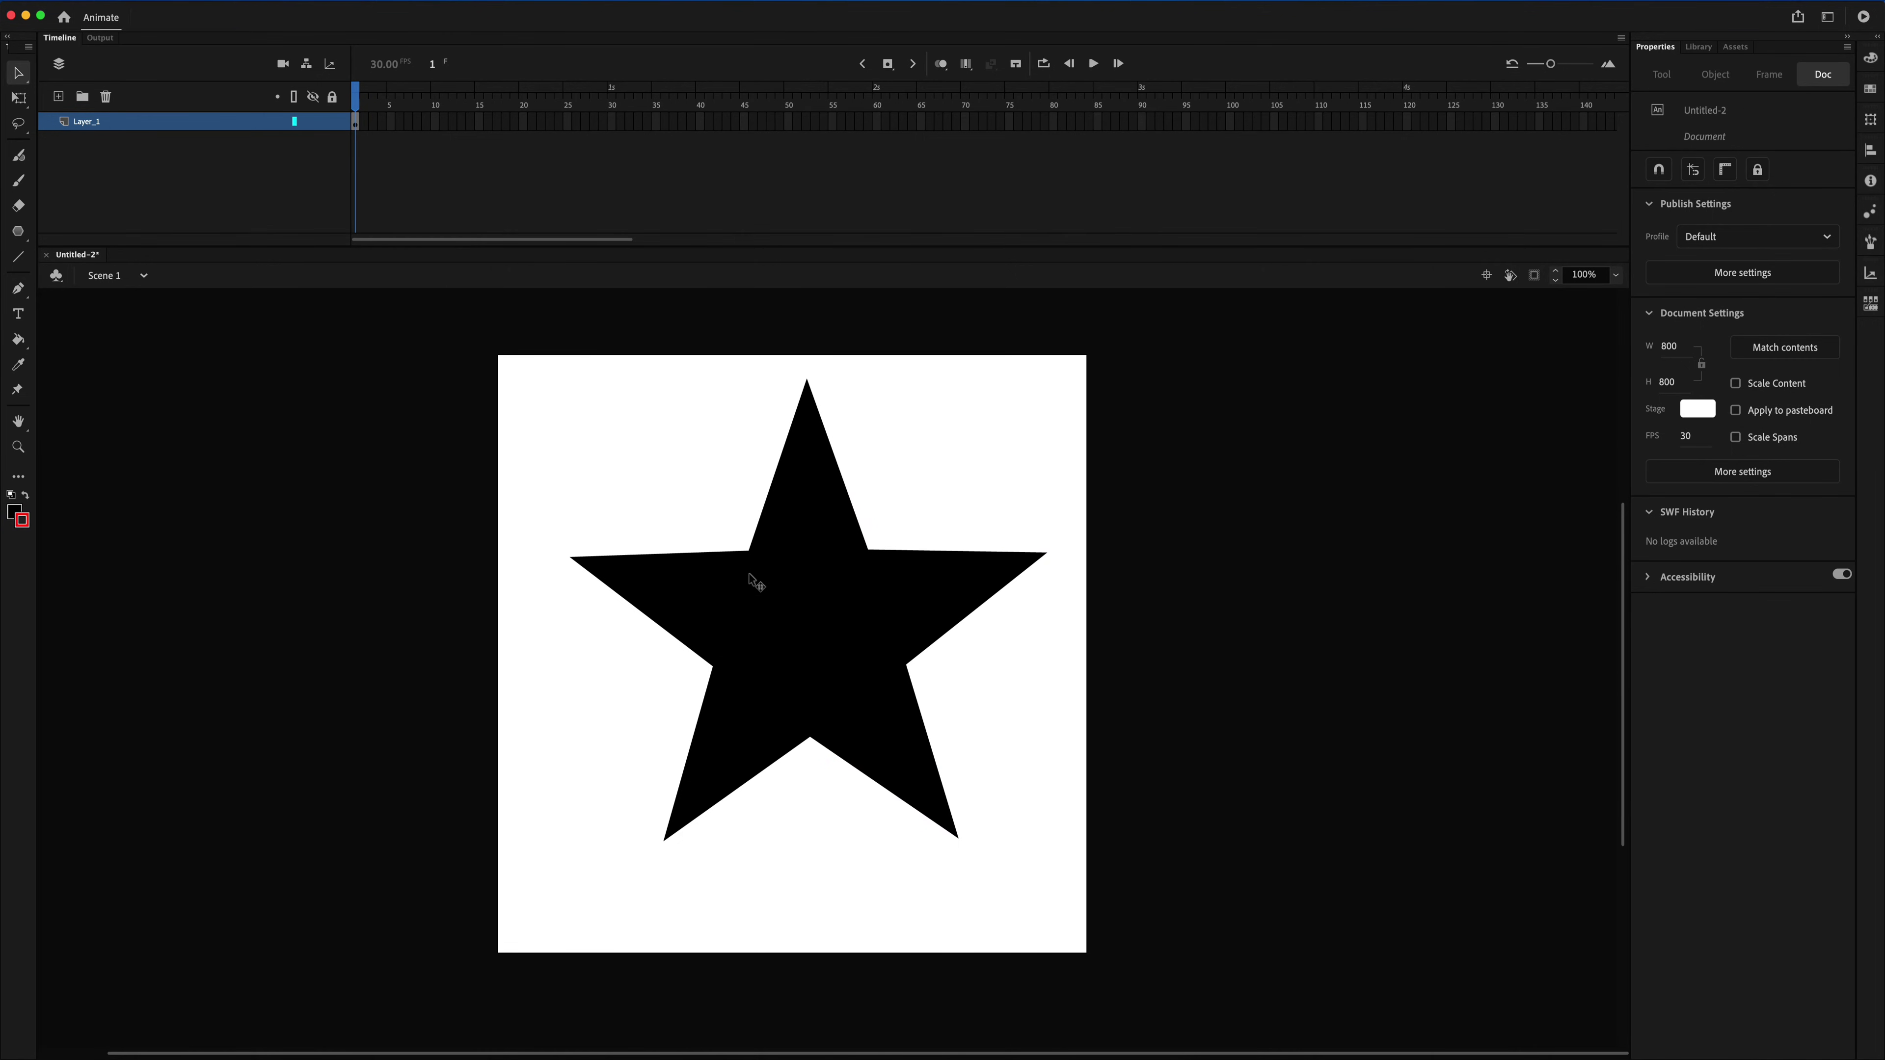
click(787, 612)
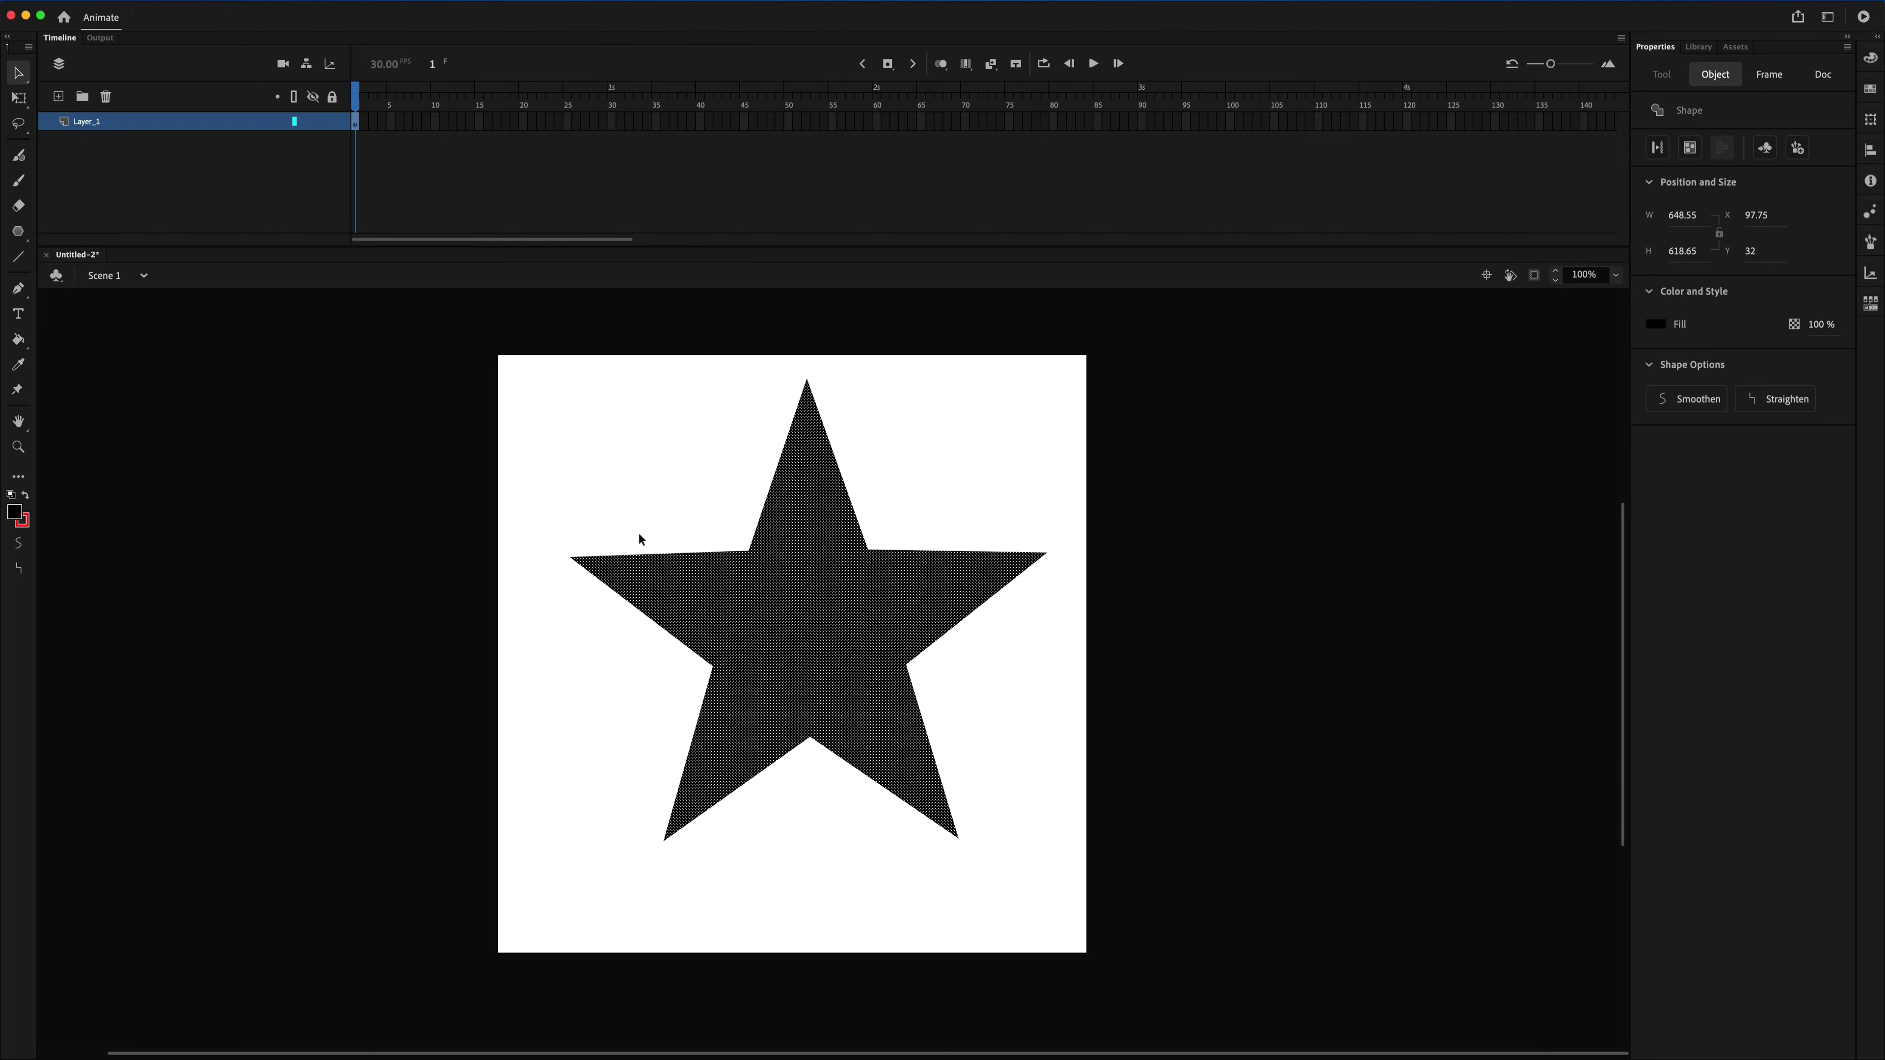
- Center the black star horizontally and vertically on the stage with the Align panel
key(super+k)
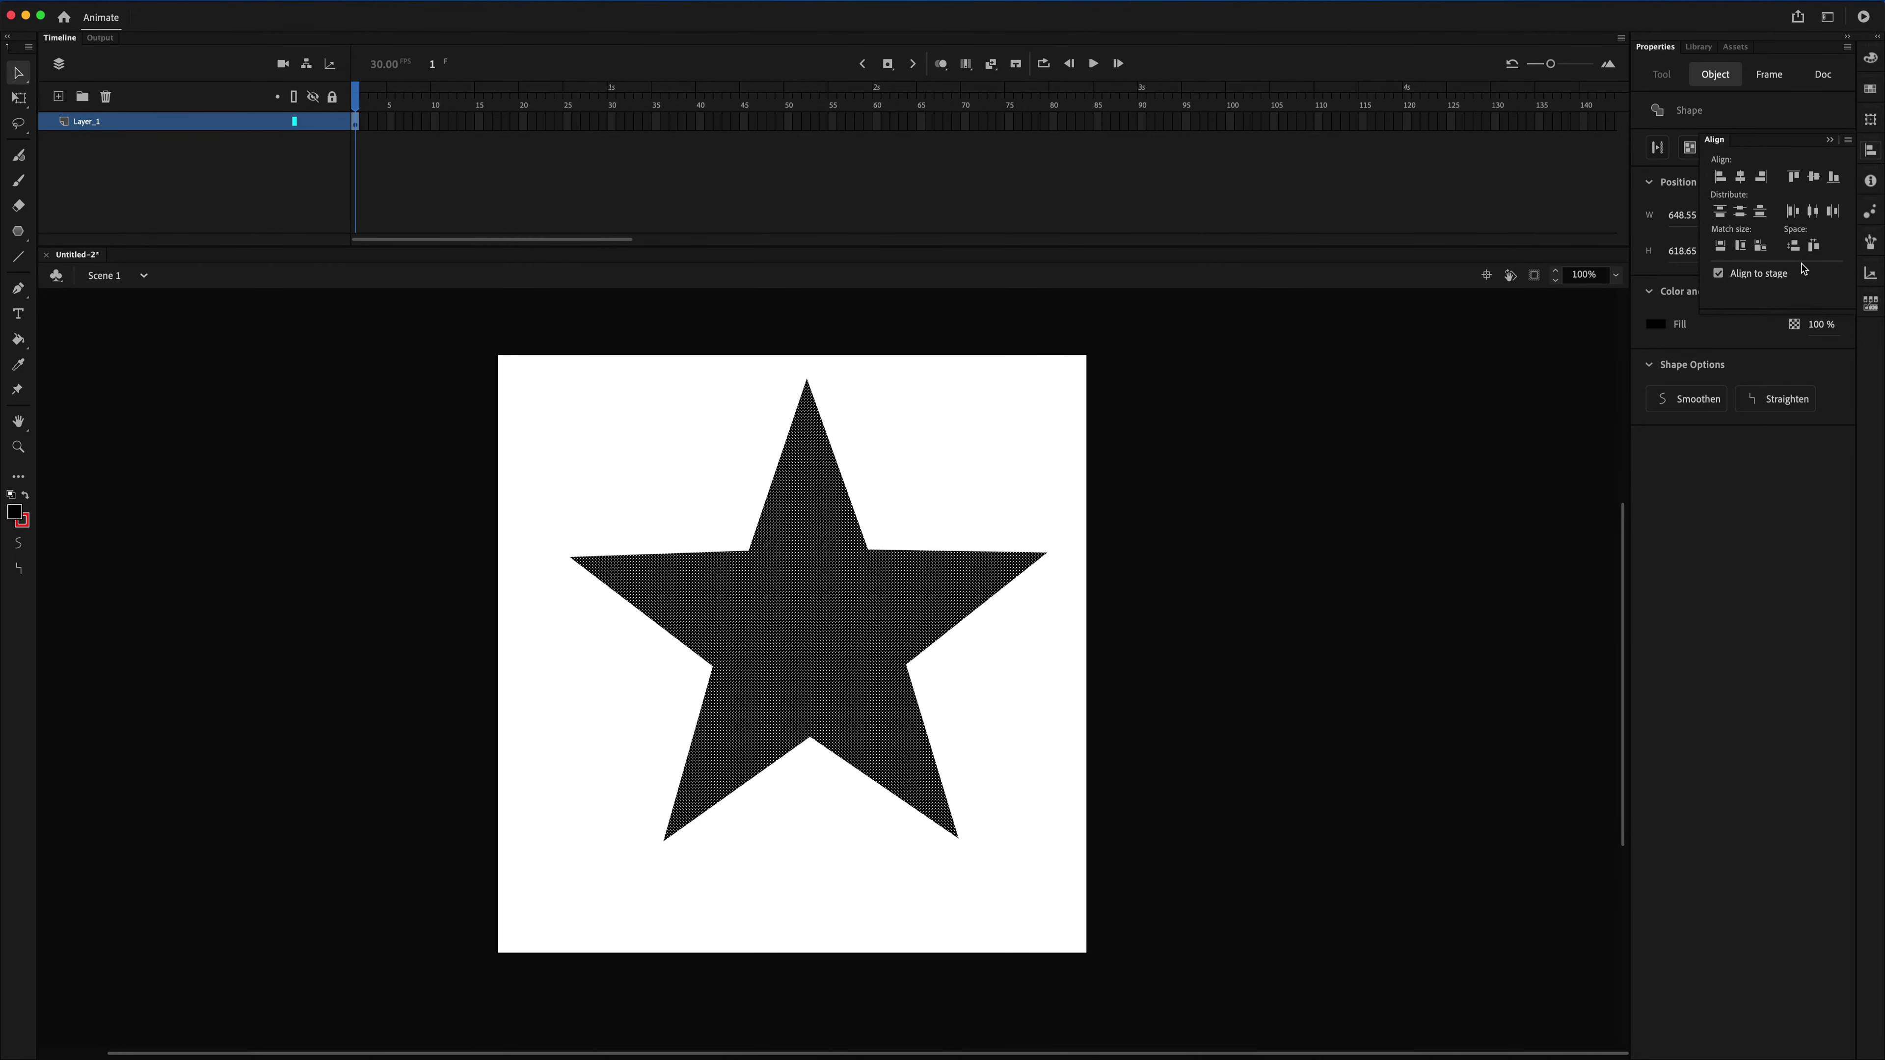
drag(1798, 151, 1397, 423)
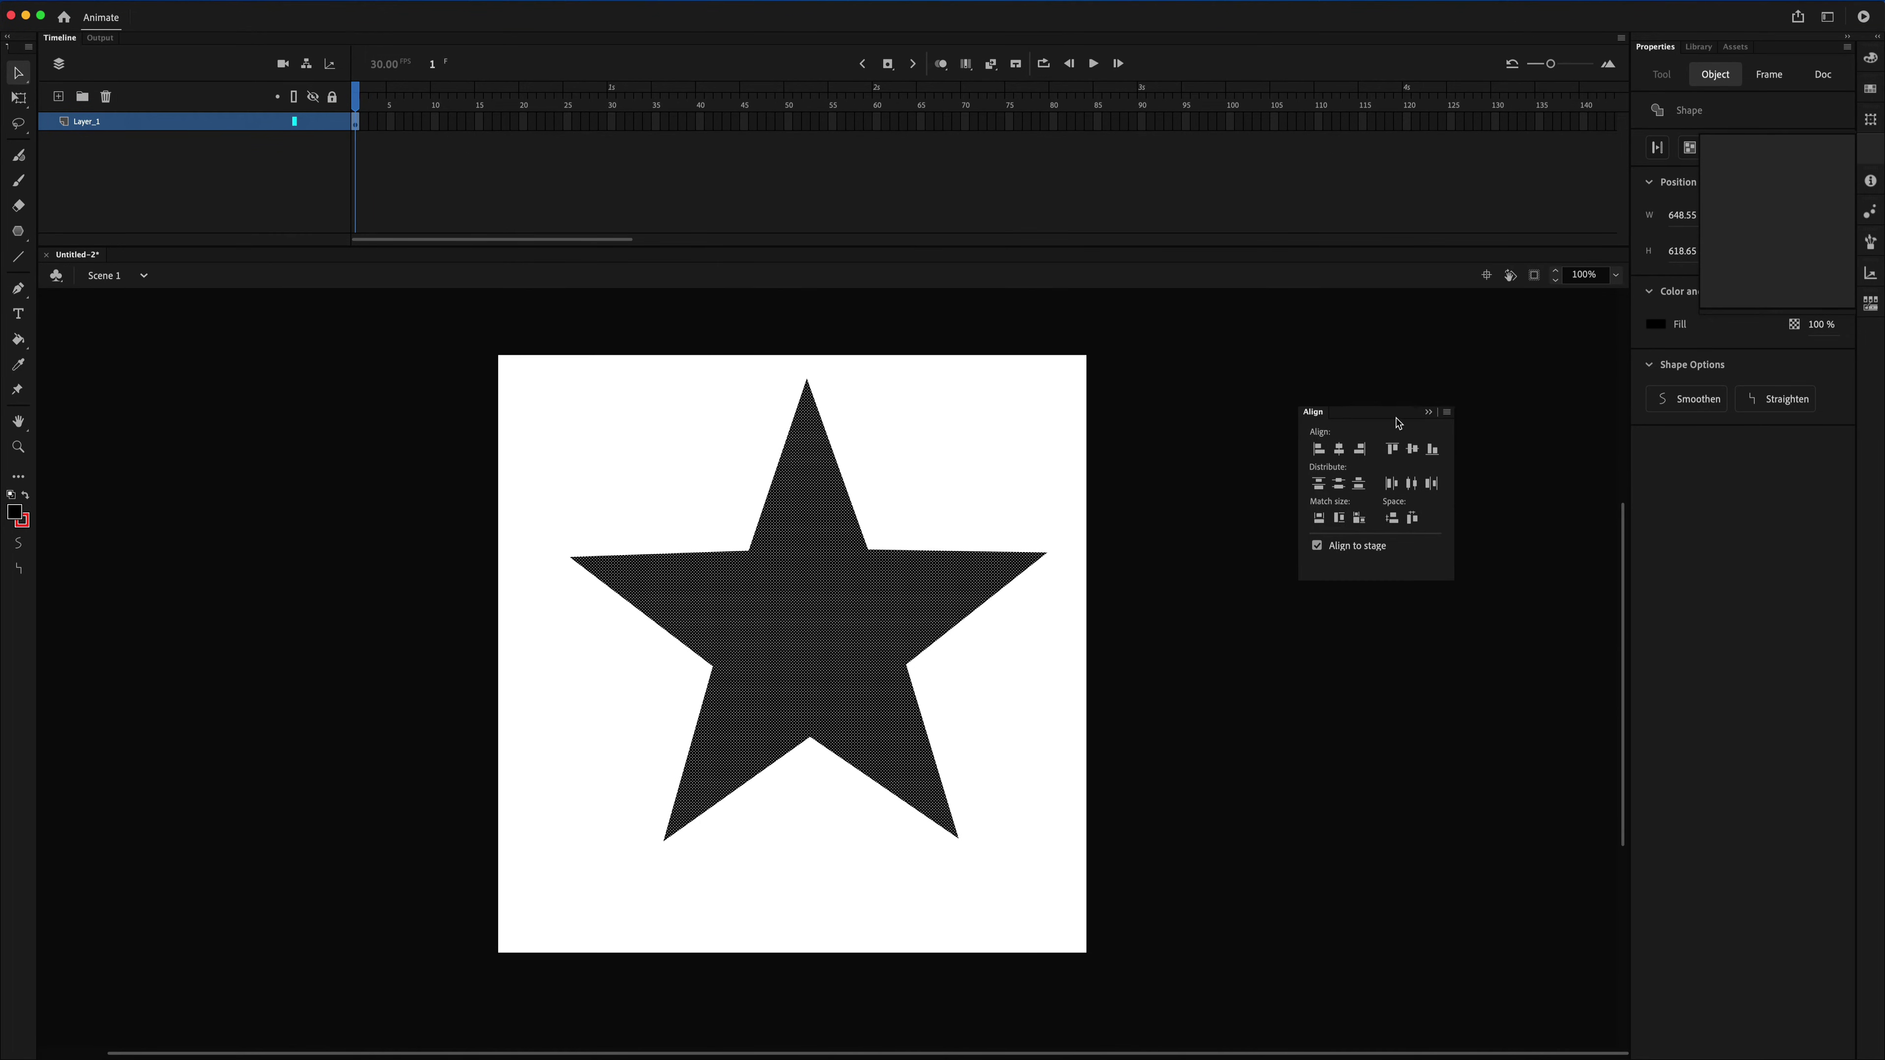
click(1340, 449)
click(1413, 449)
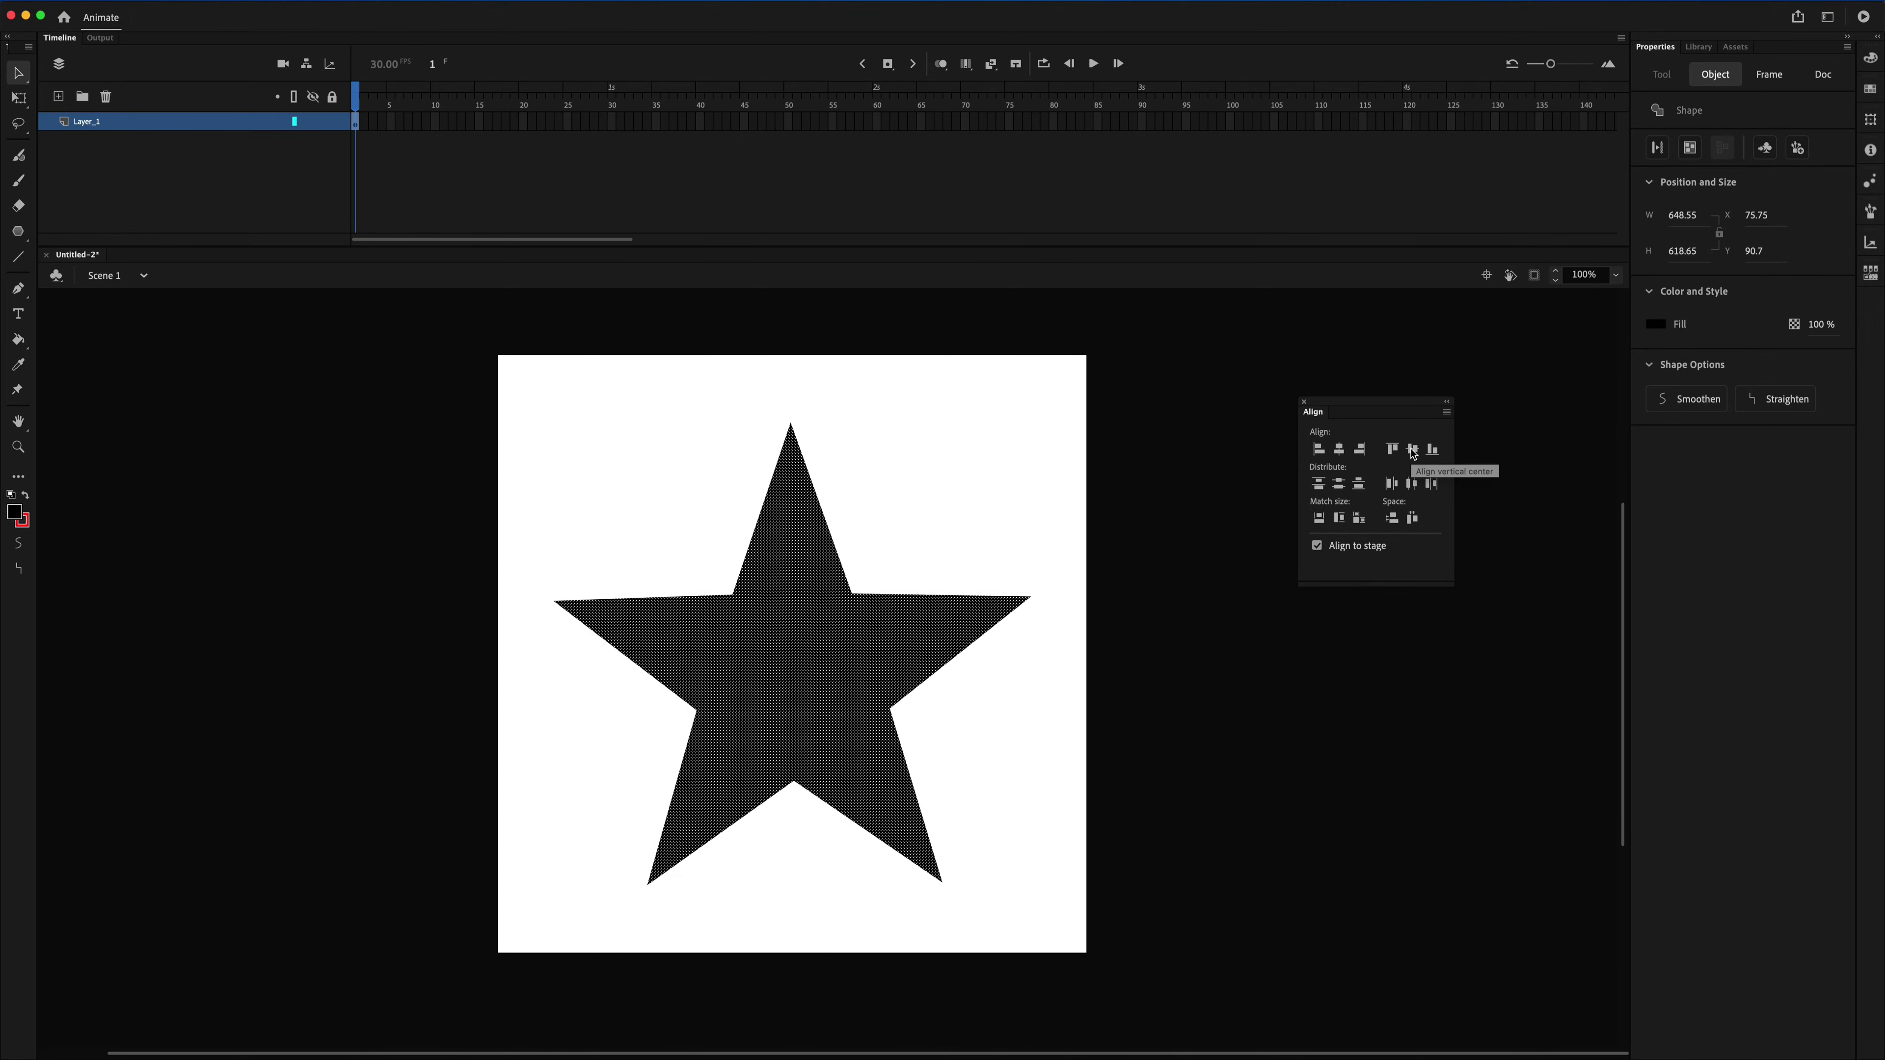
click(1171, 588)
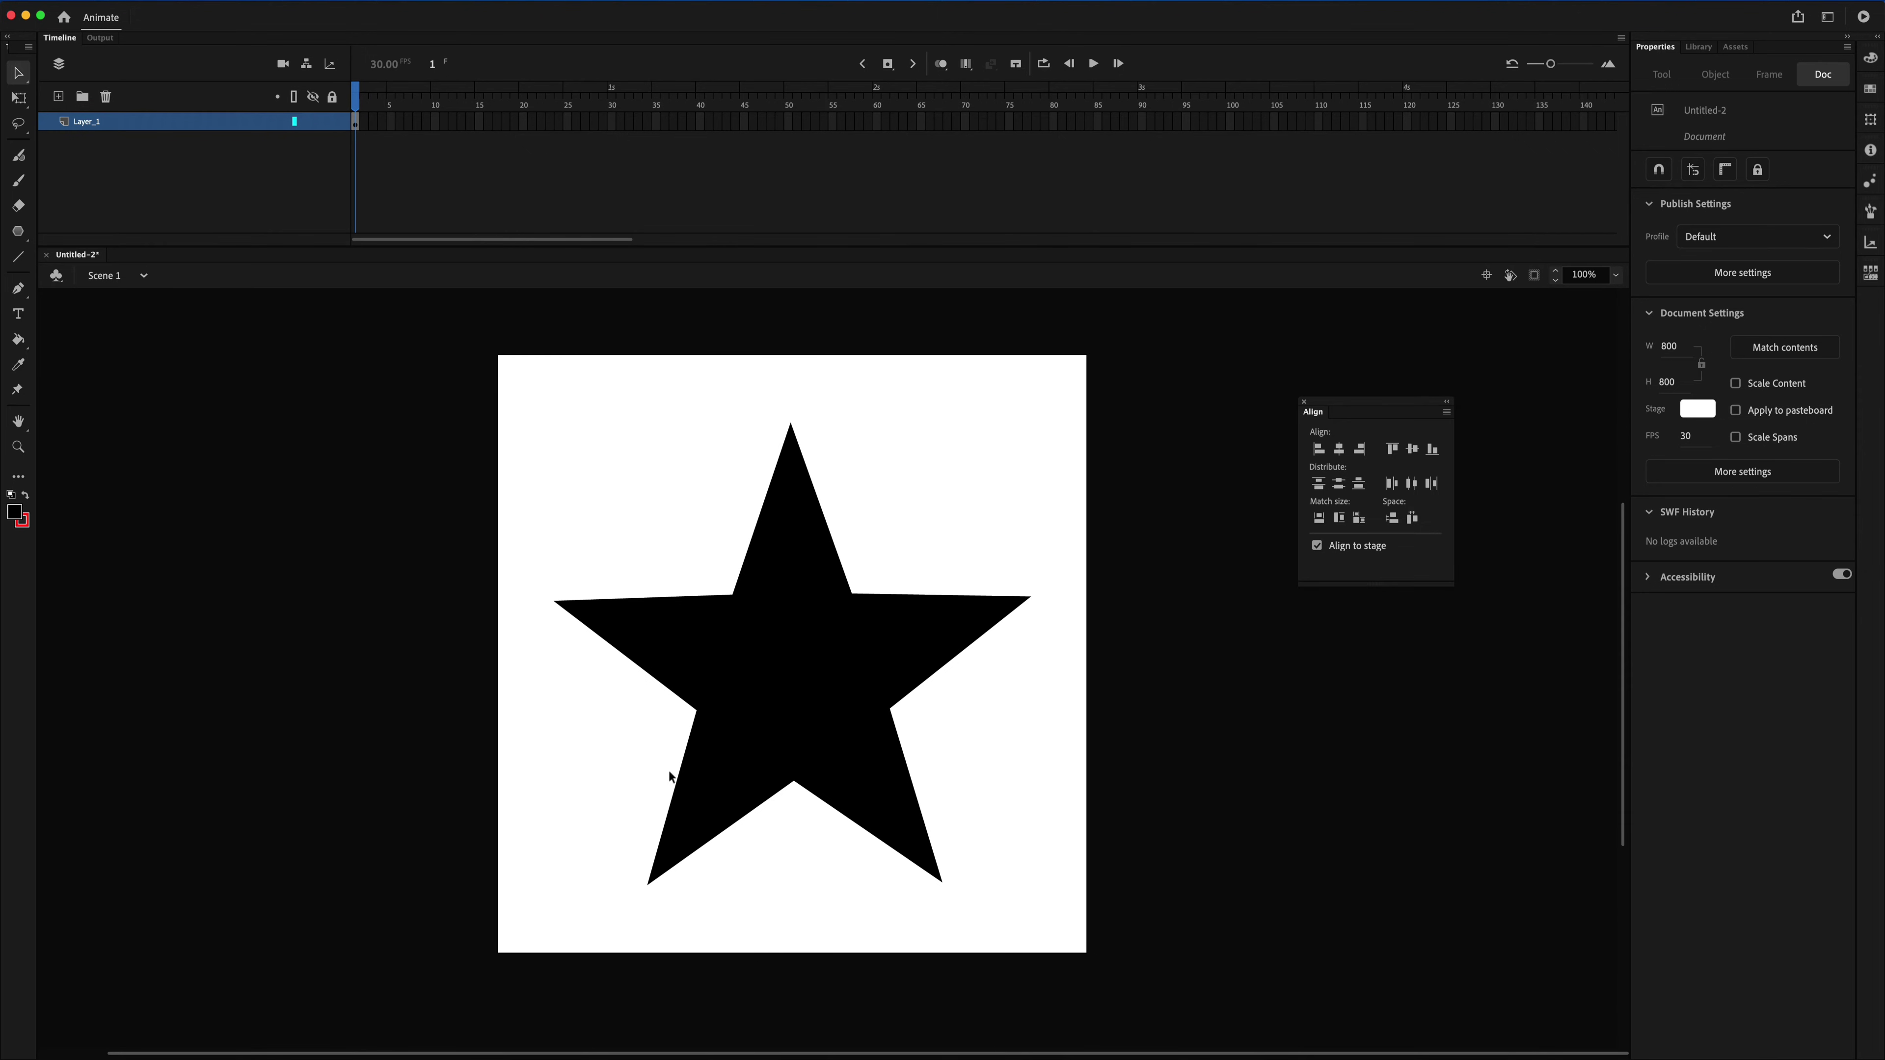
- Draw short red lines across the star's top, right, lower-right, lower-left and left points
click(16, 260)
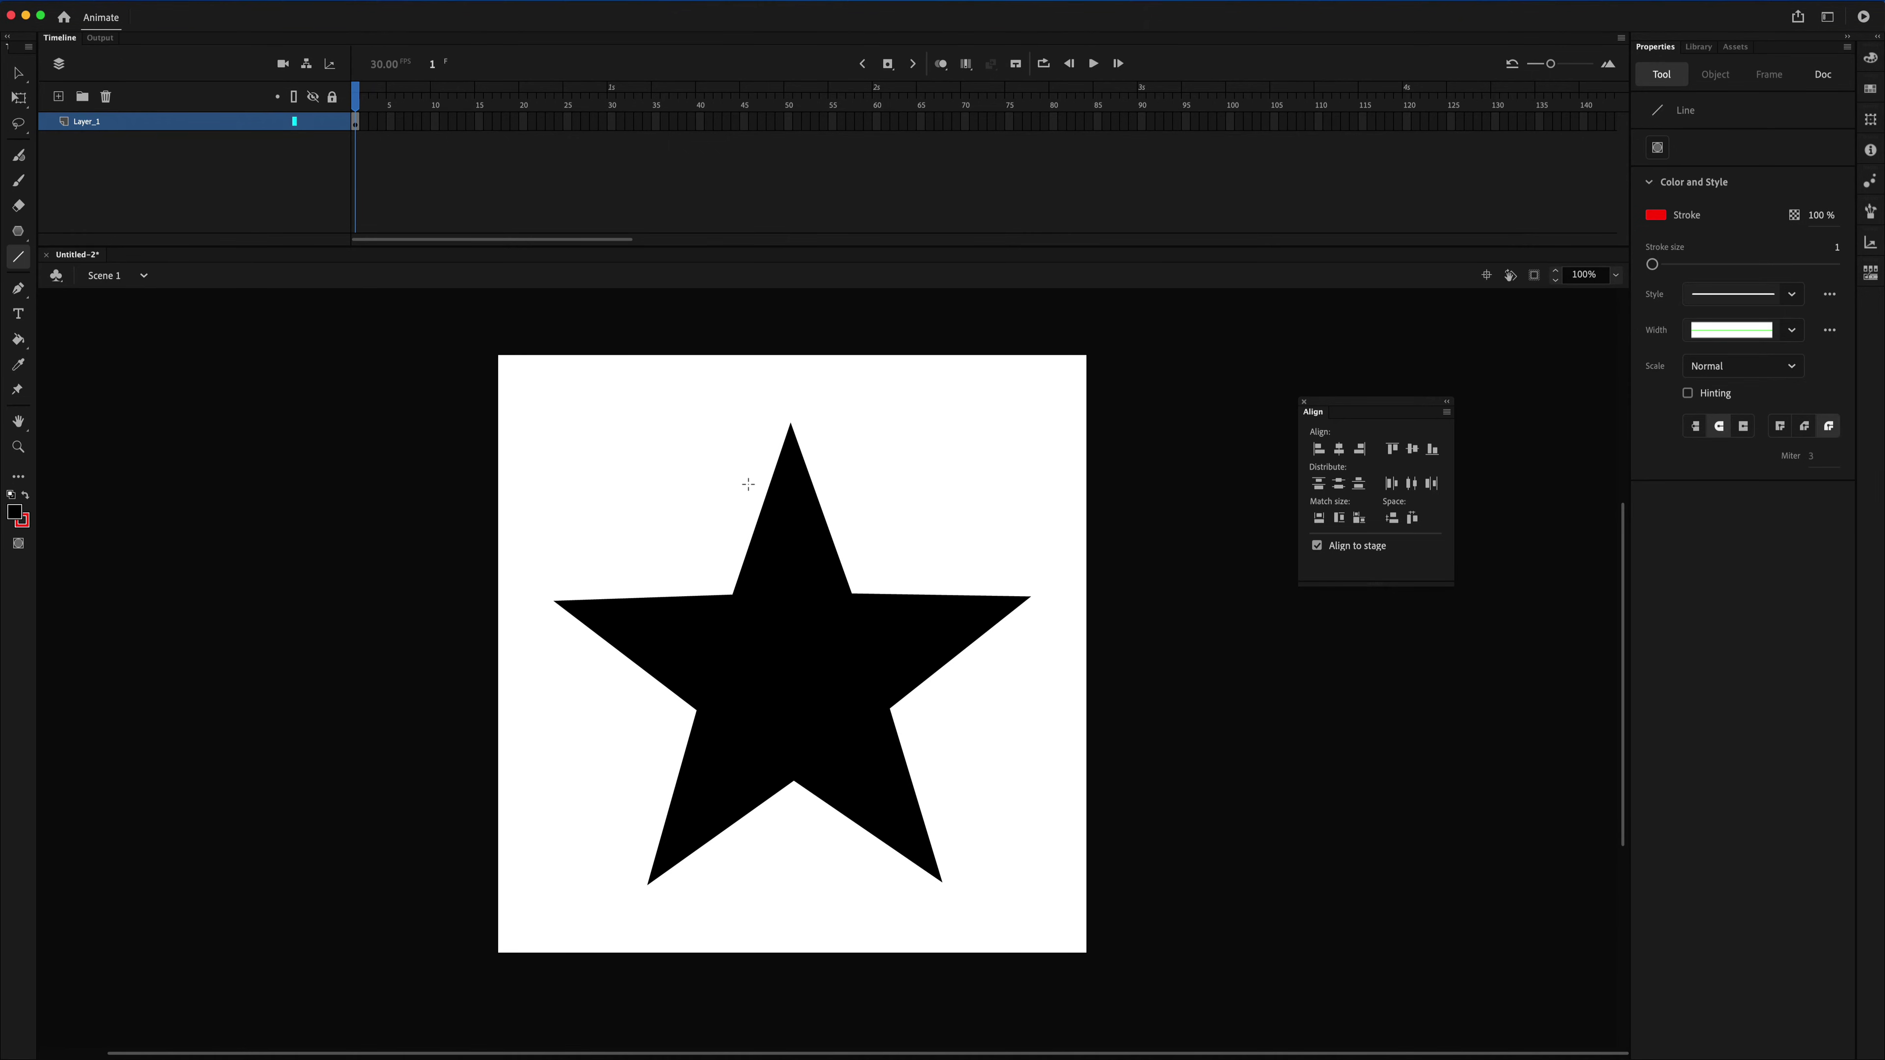
drag(741, 484, 864, 484)
drag(957, 563, 1009, 689)
drag(946, 804, 876, 880)
drag(641, 814, 731, 872)
drag(622, 573, 590, 686)
click(19, 75)
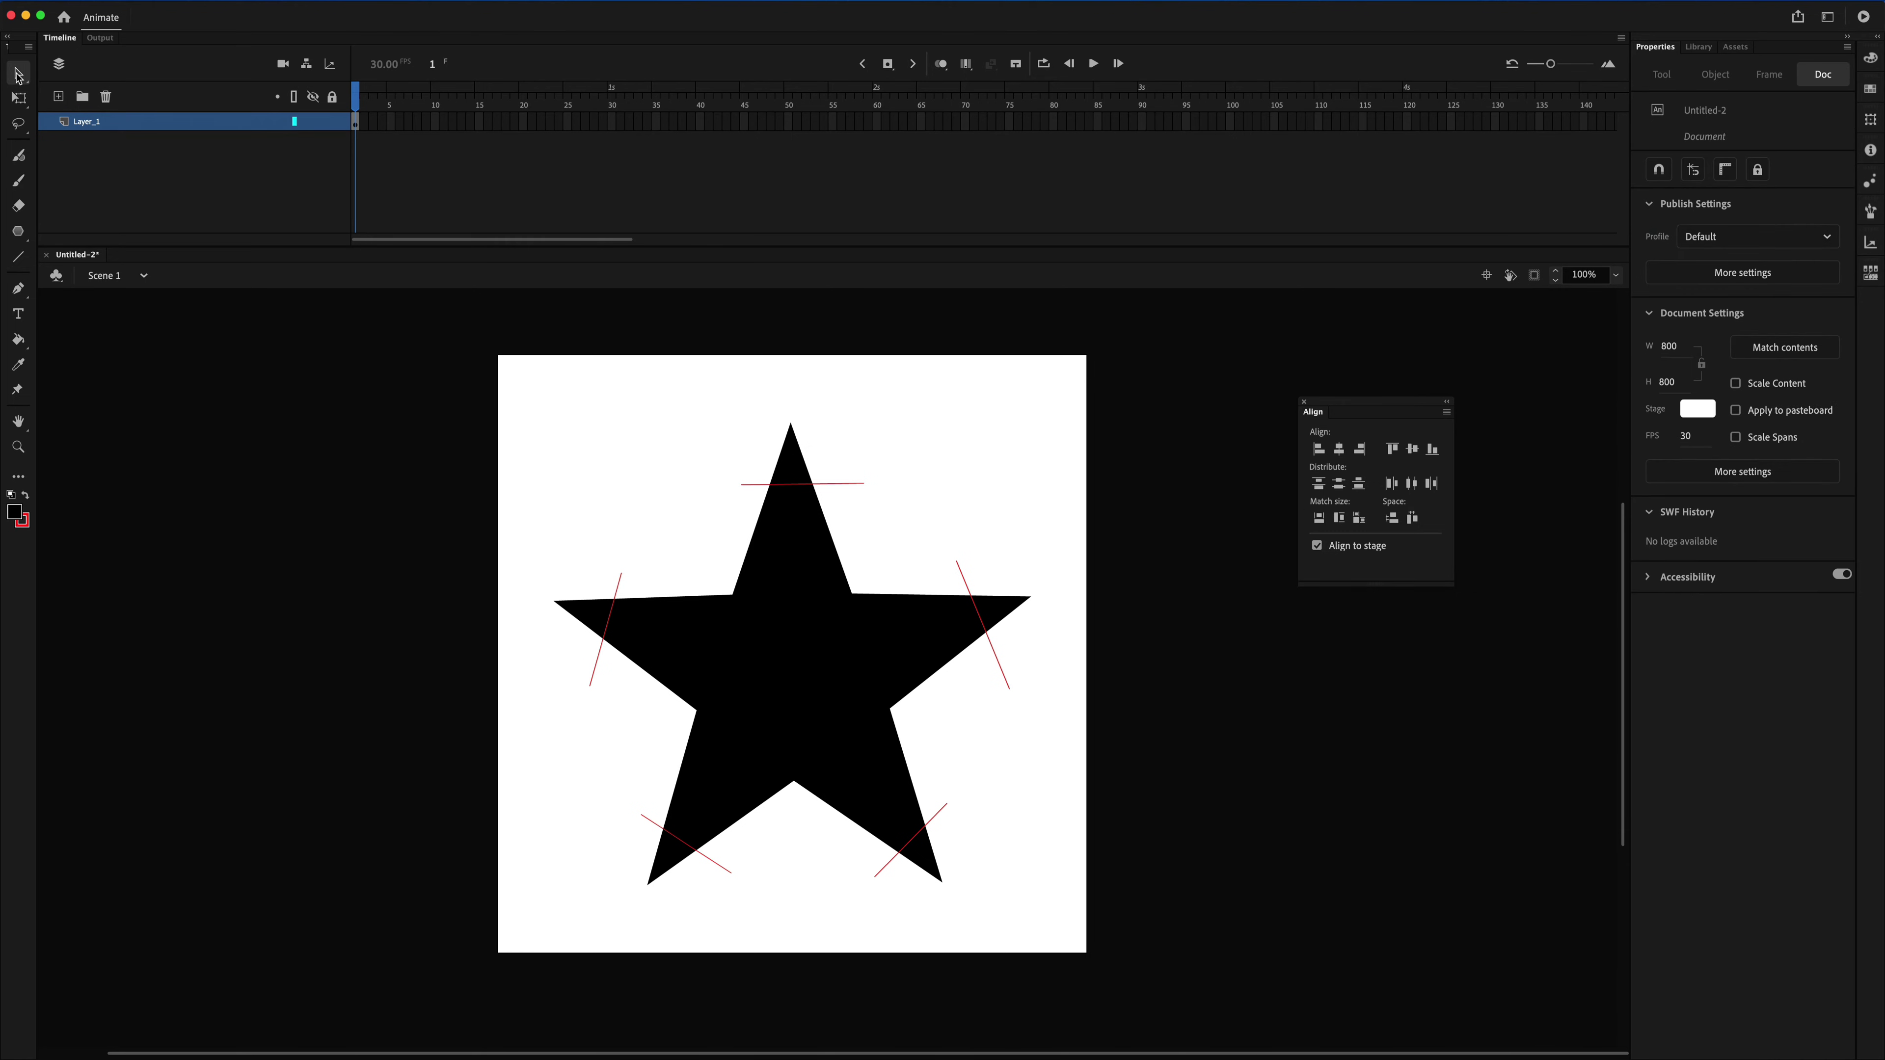
- Bend each of the five red lines into an arc toward its star tip
drag(791, 484, 791, 463)
drag(981, 620, 1002, 614)
drag(913, 847, 919, 856)
drag(676, 838, 664, 856)
drag(591, 613, 584, 611)
- Delete the sharp tips beyond the red arcs on the top, right, lower-right and lower-left arms
click(653, 530)
click(787, 437)
key(Delete)
click(1018, 603)
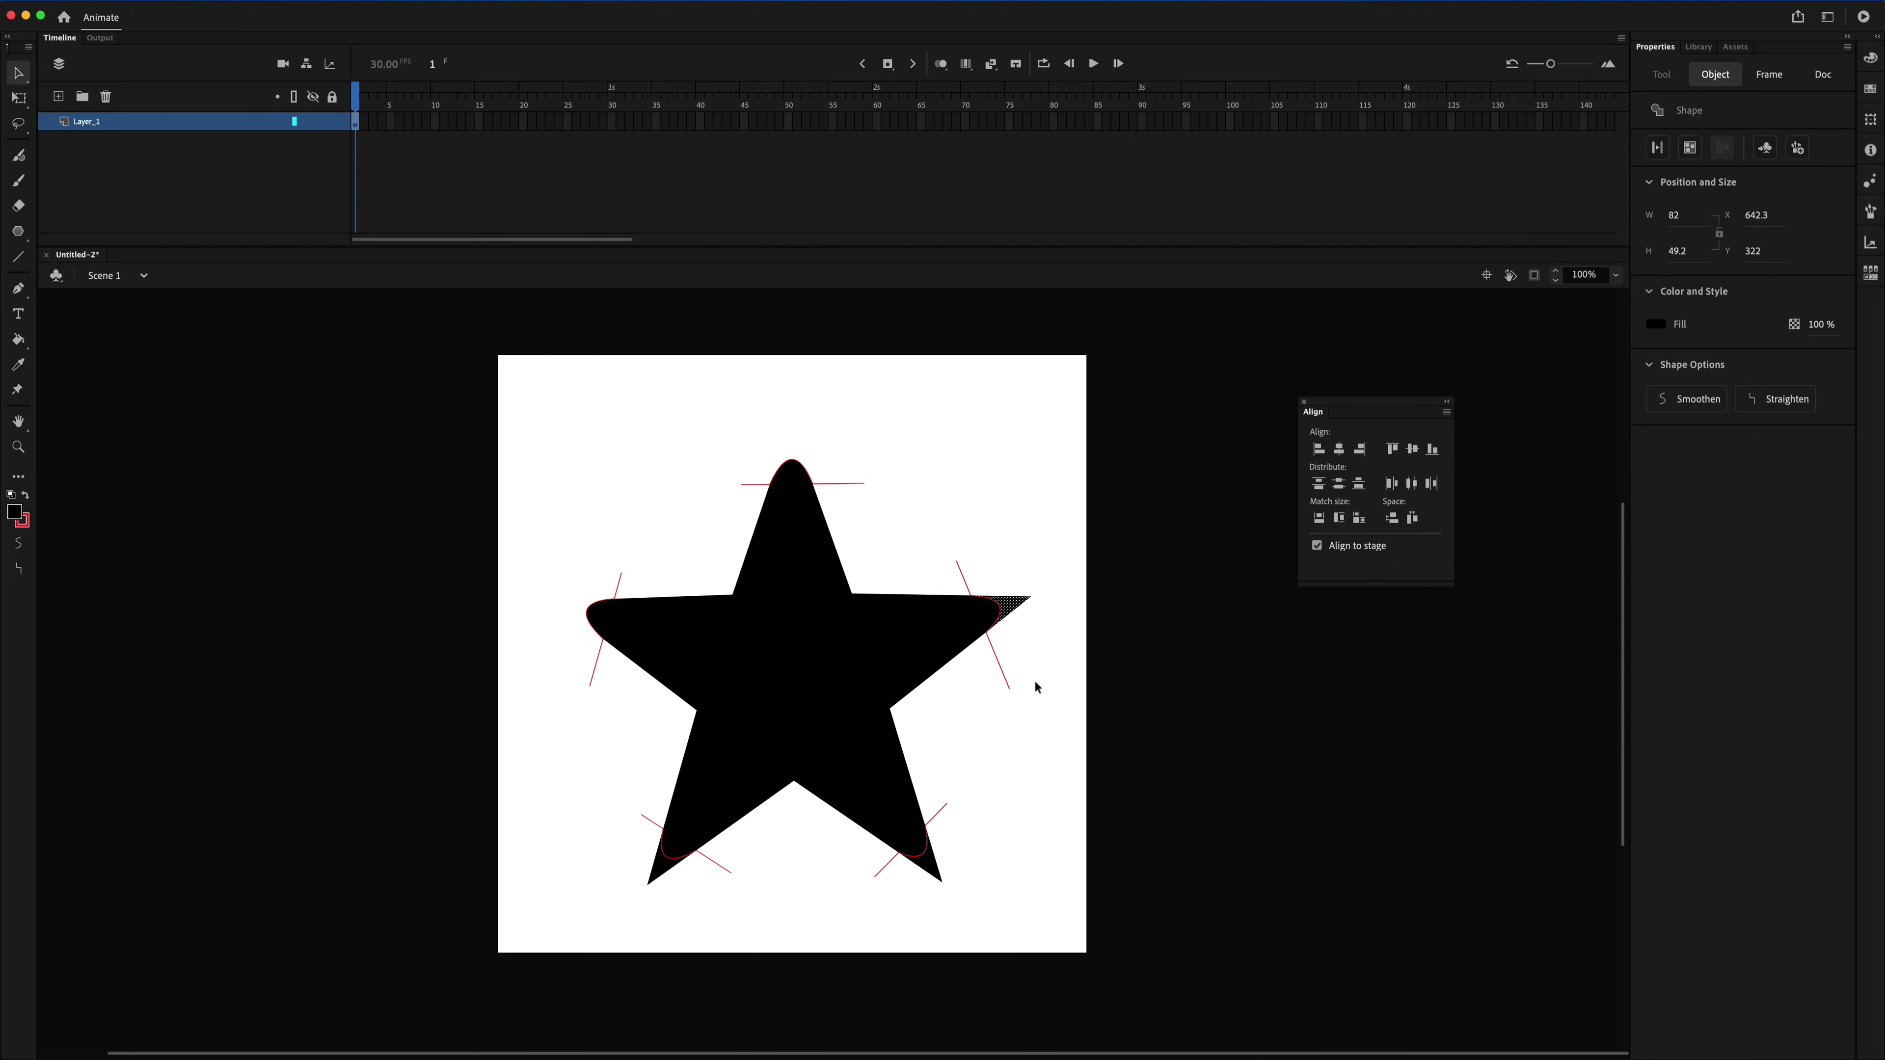
key(Delete)
click(937, 882)
key(Delete)
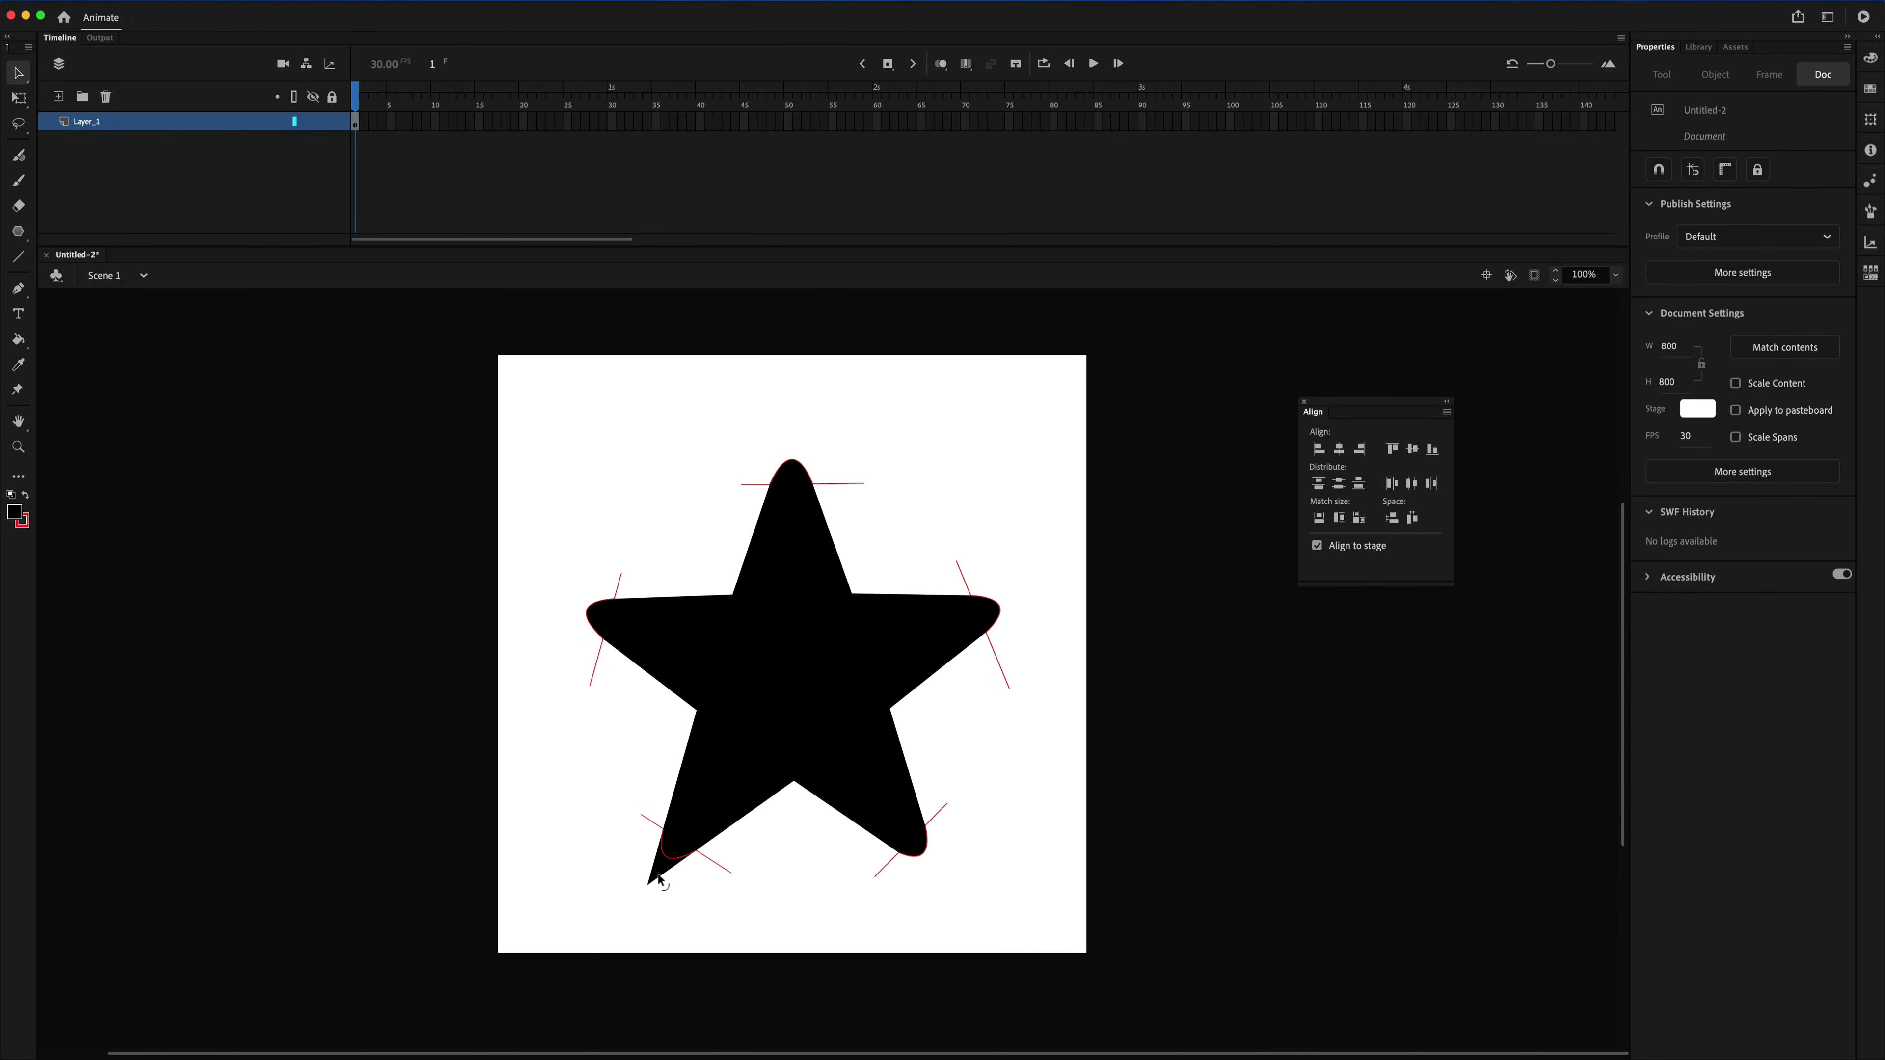
click(659, 878)
key(Delete)
- Delete all five red guide curves and marquee-select the whole rounded star
double_click(850, 484)
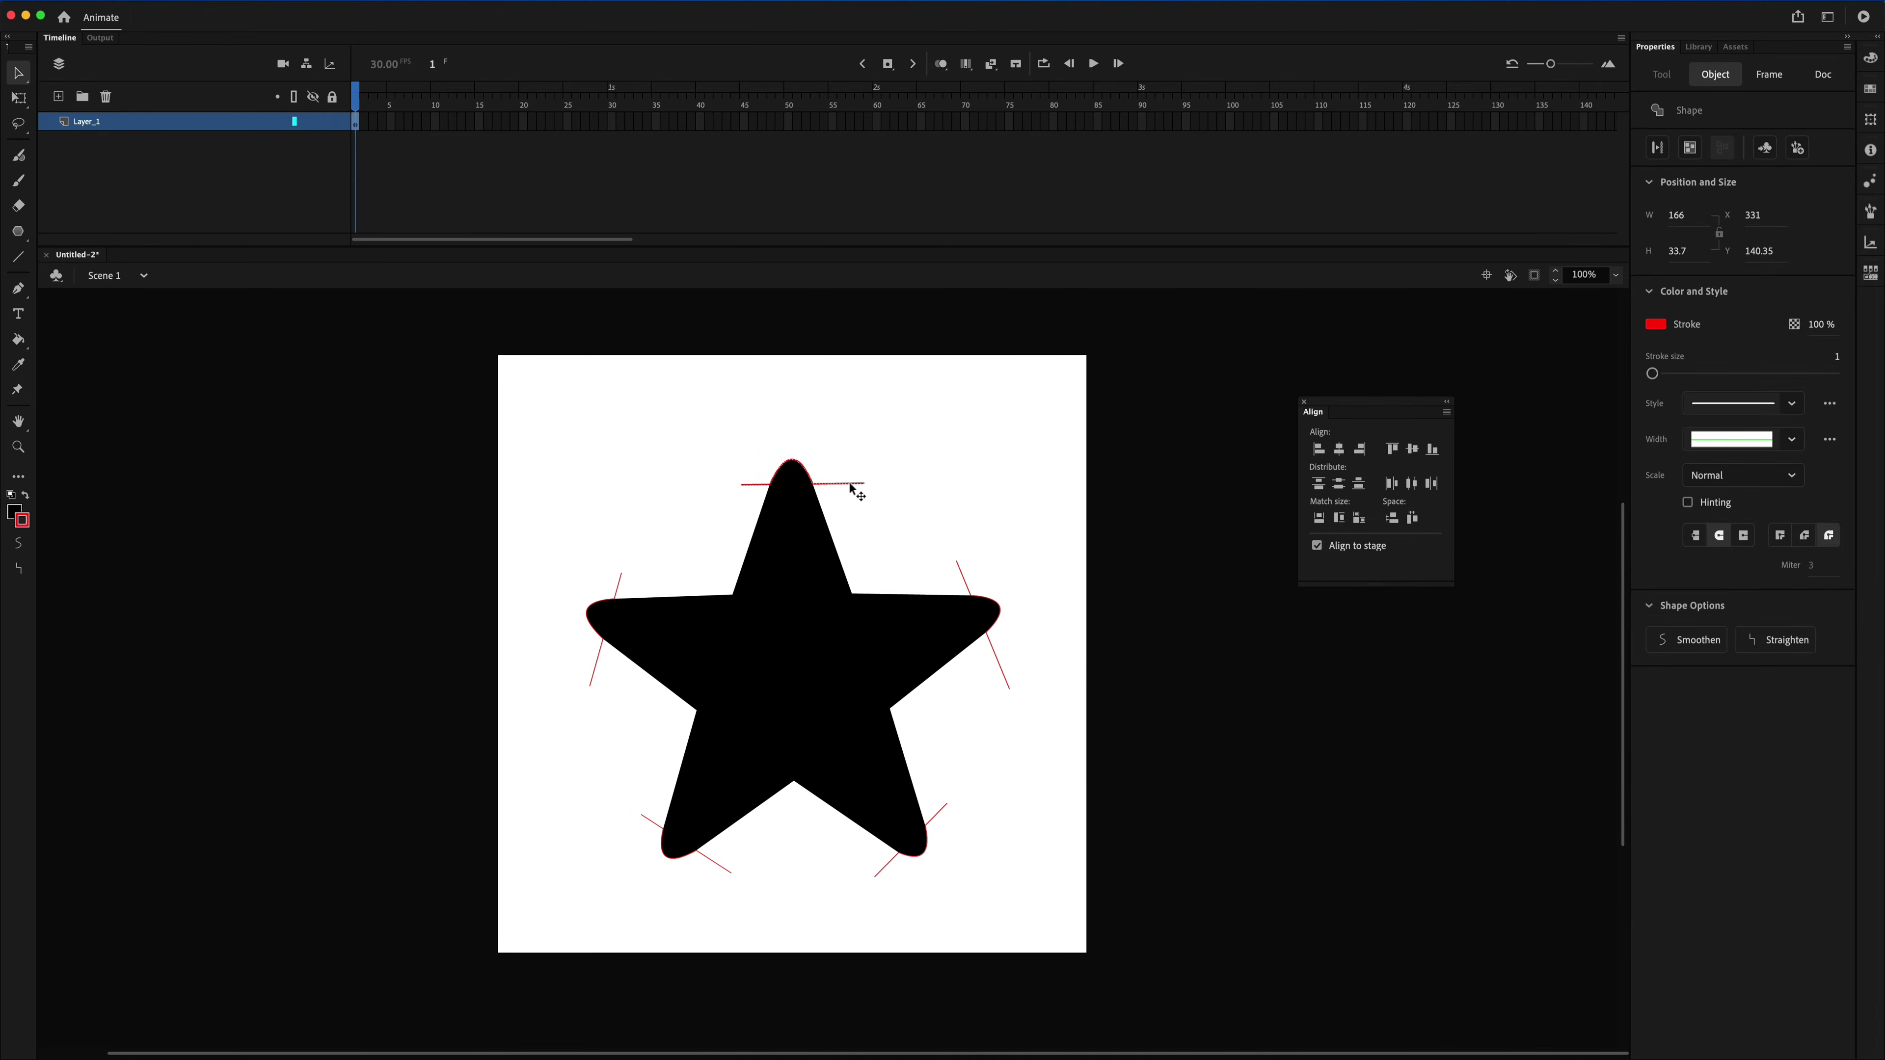
key(Delete)
double_click(959, 564)
key(Delete)
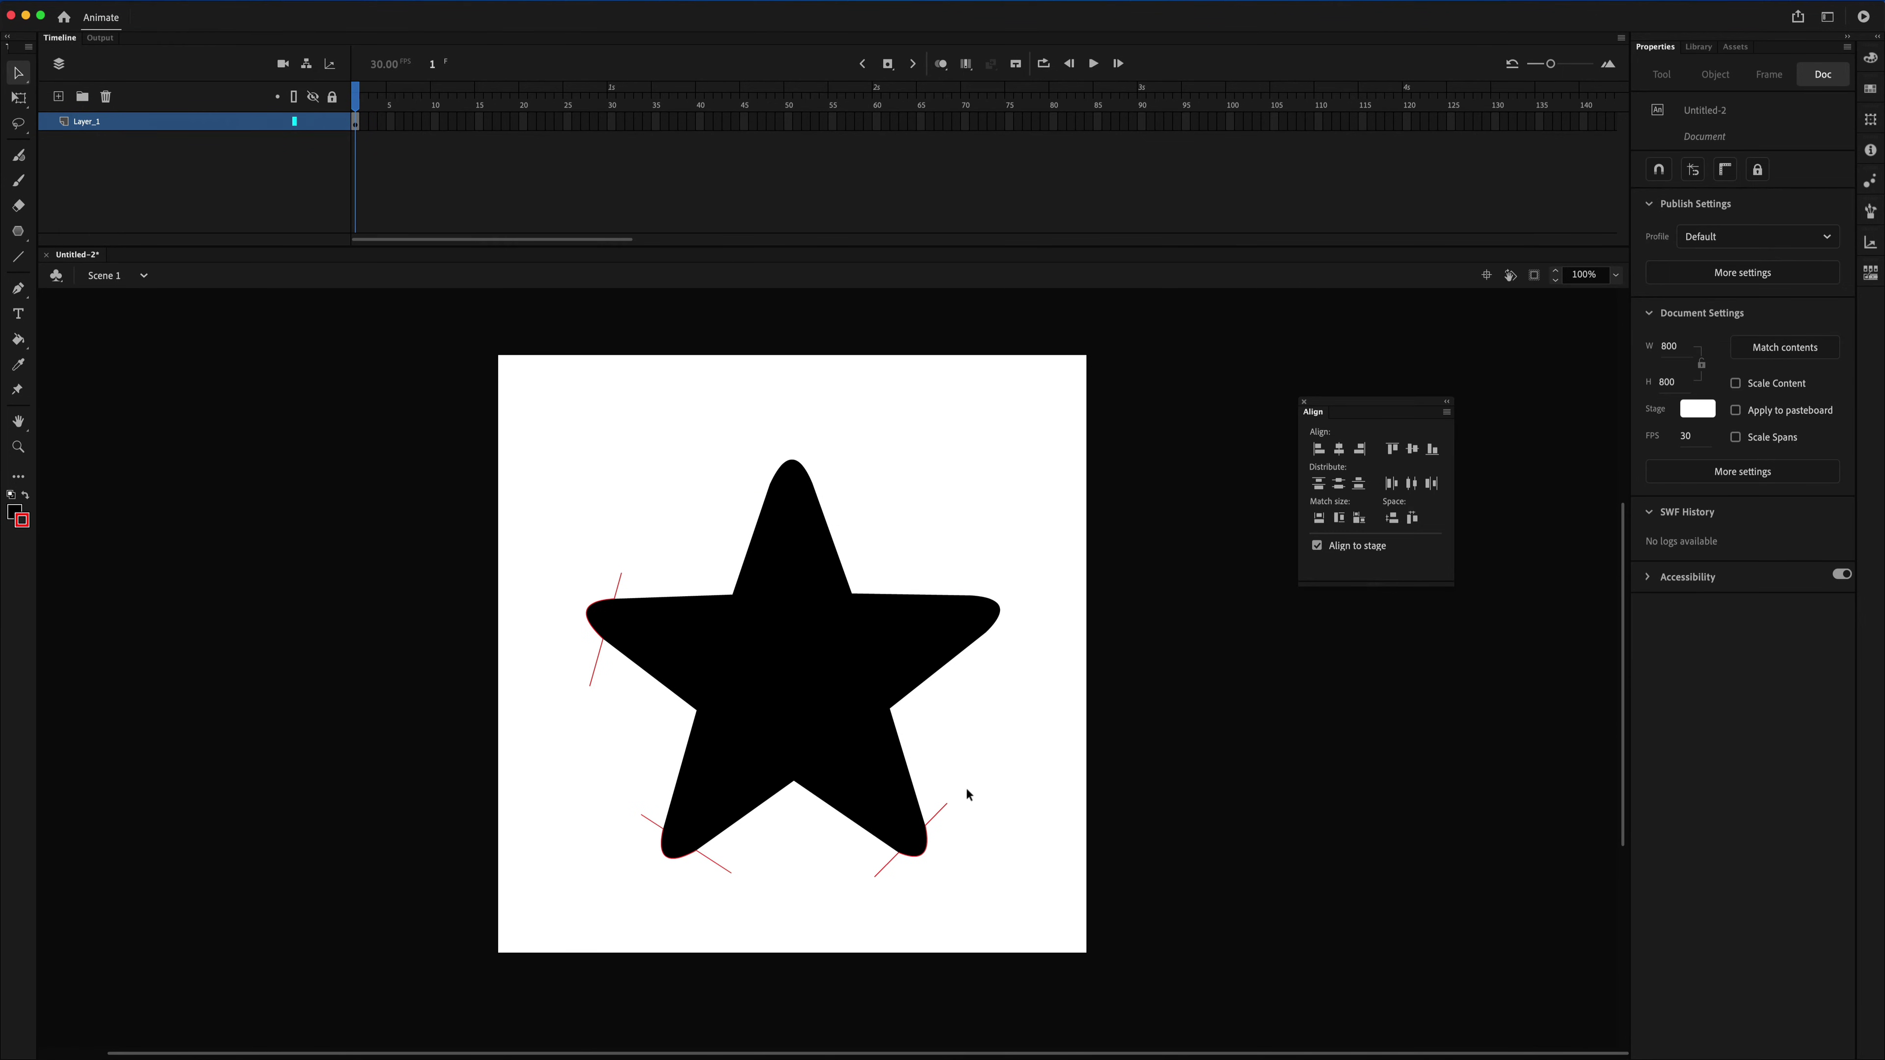
double_click(939, 806)
key(Delete)
double_click(721, 864)
key(Delete)
double_click(596, 673)
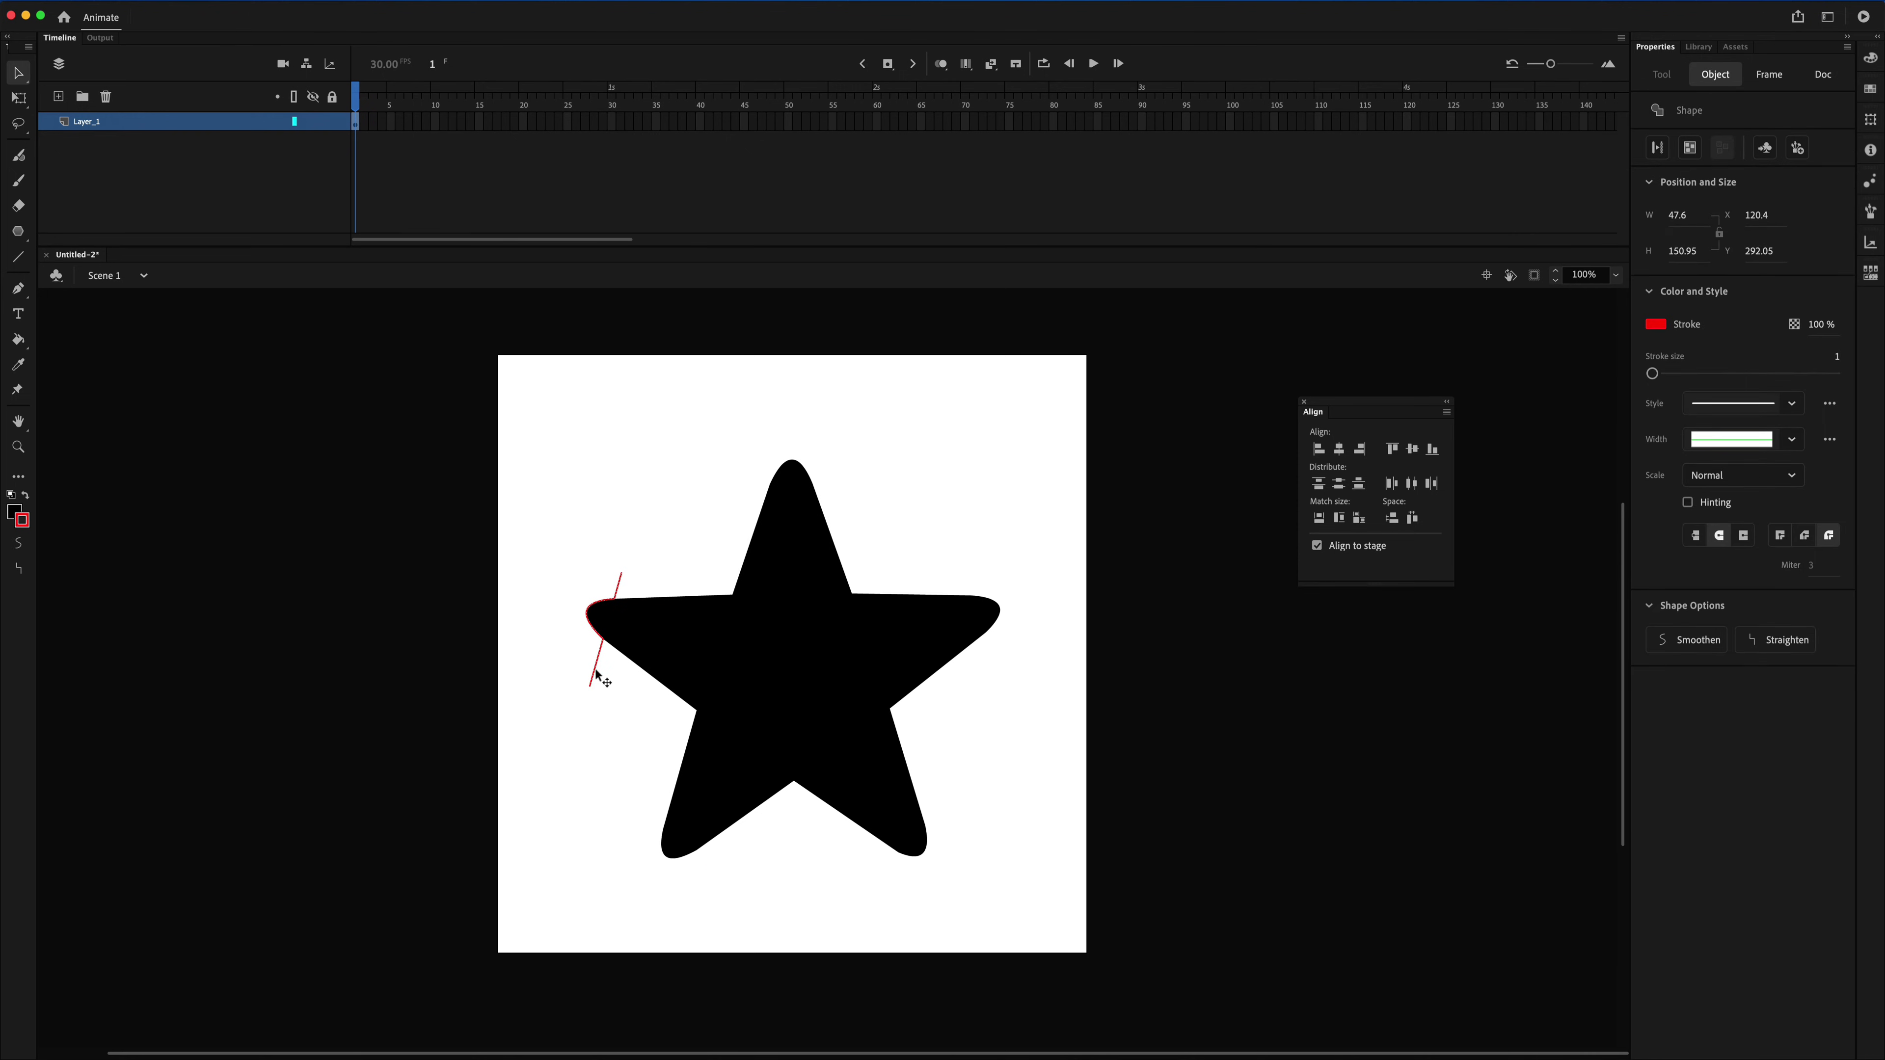
key(Delete)
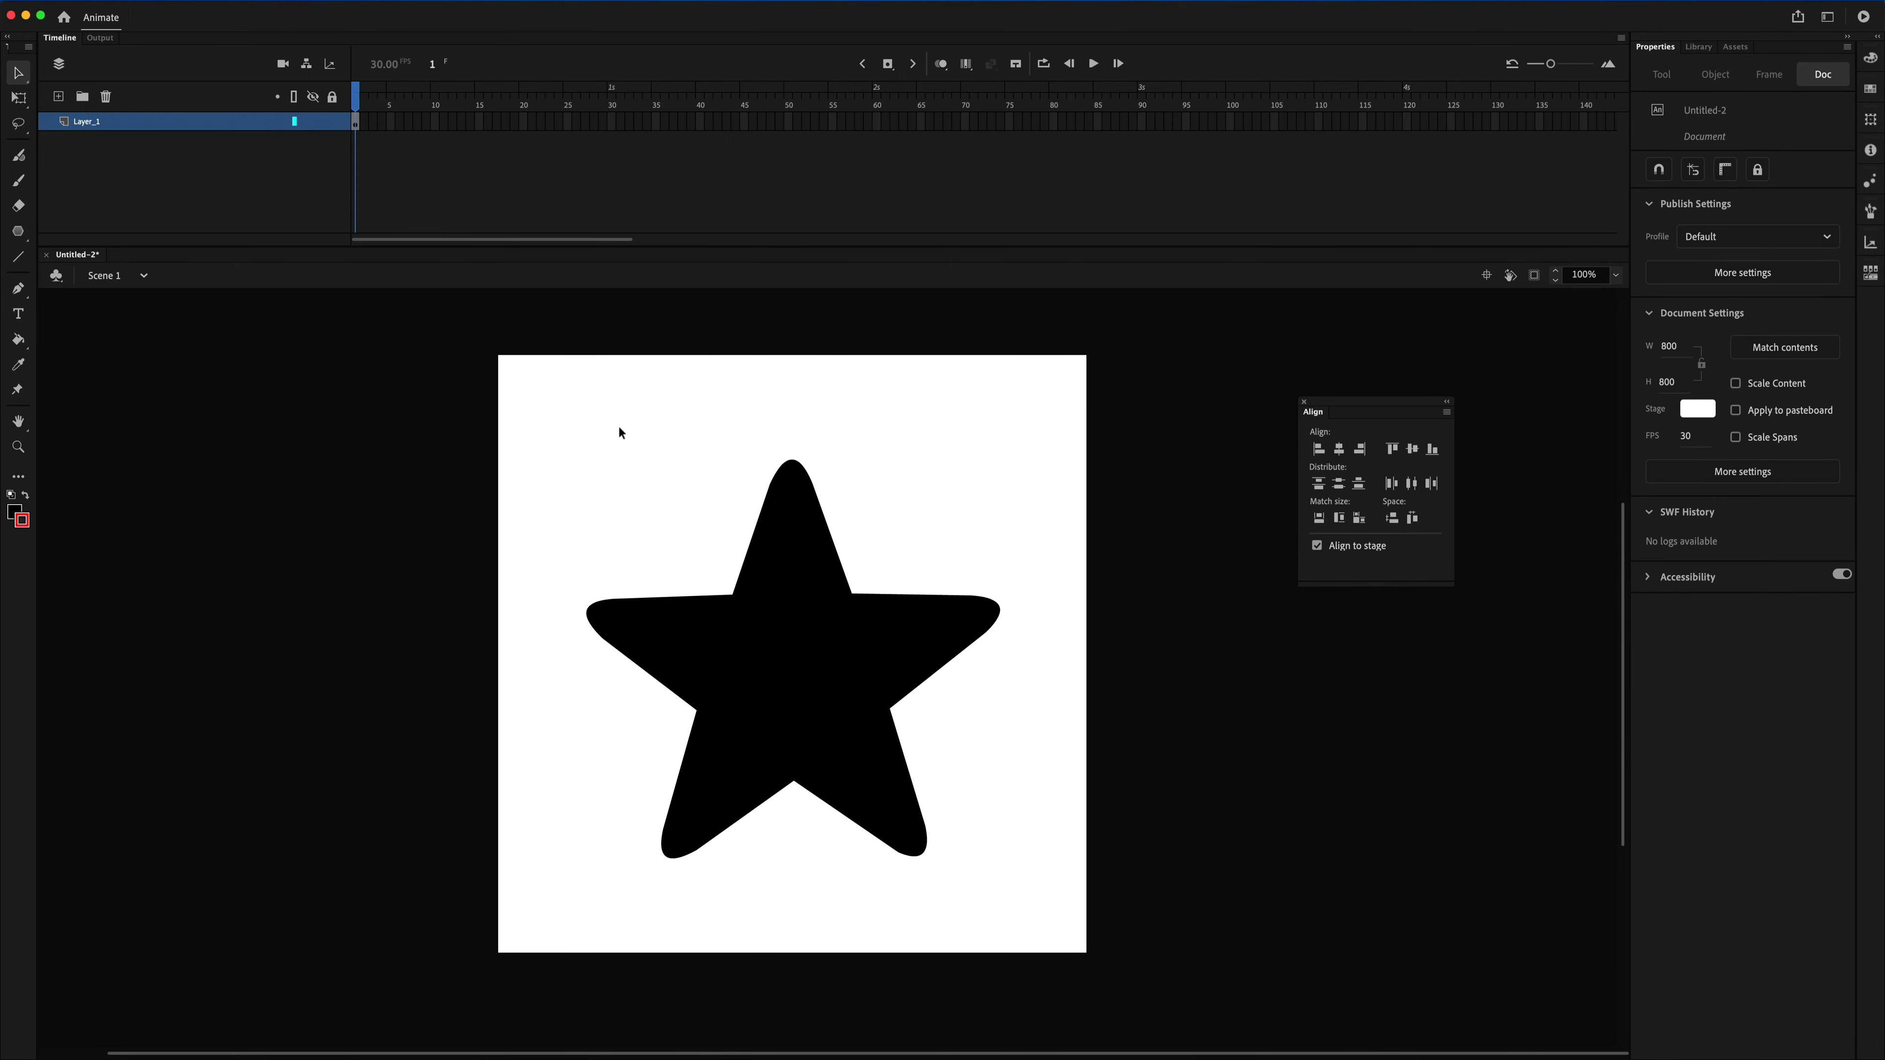
drag(544, 410, 1109, 949)
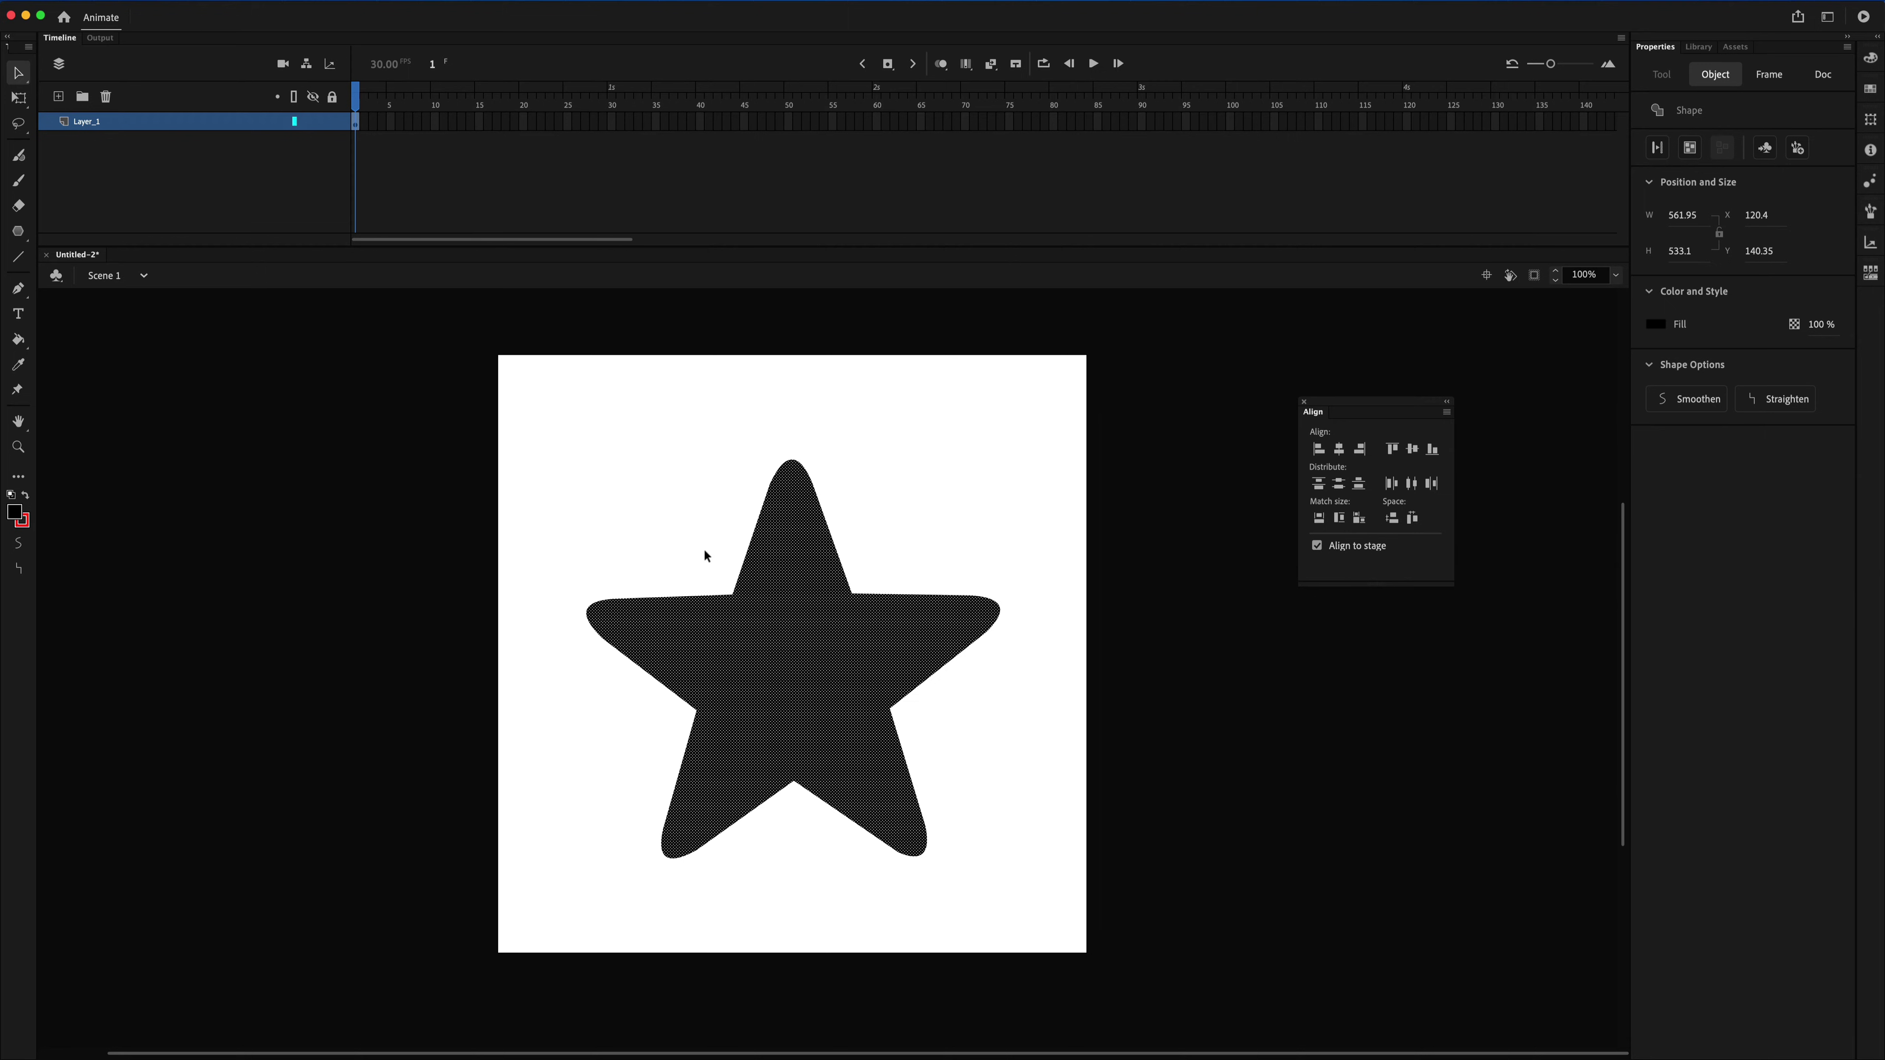
- Reselect the whole star and set up an Export Image (Legacy) as SVG named star.svg
click(715, 481)
drag(564, 408, 1046, 918)
click(100, 1)
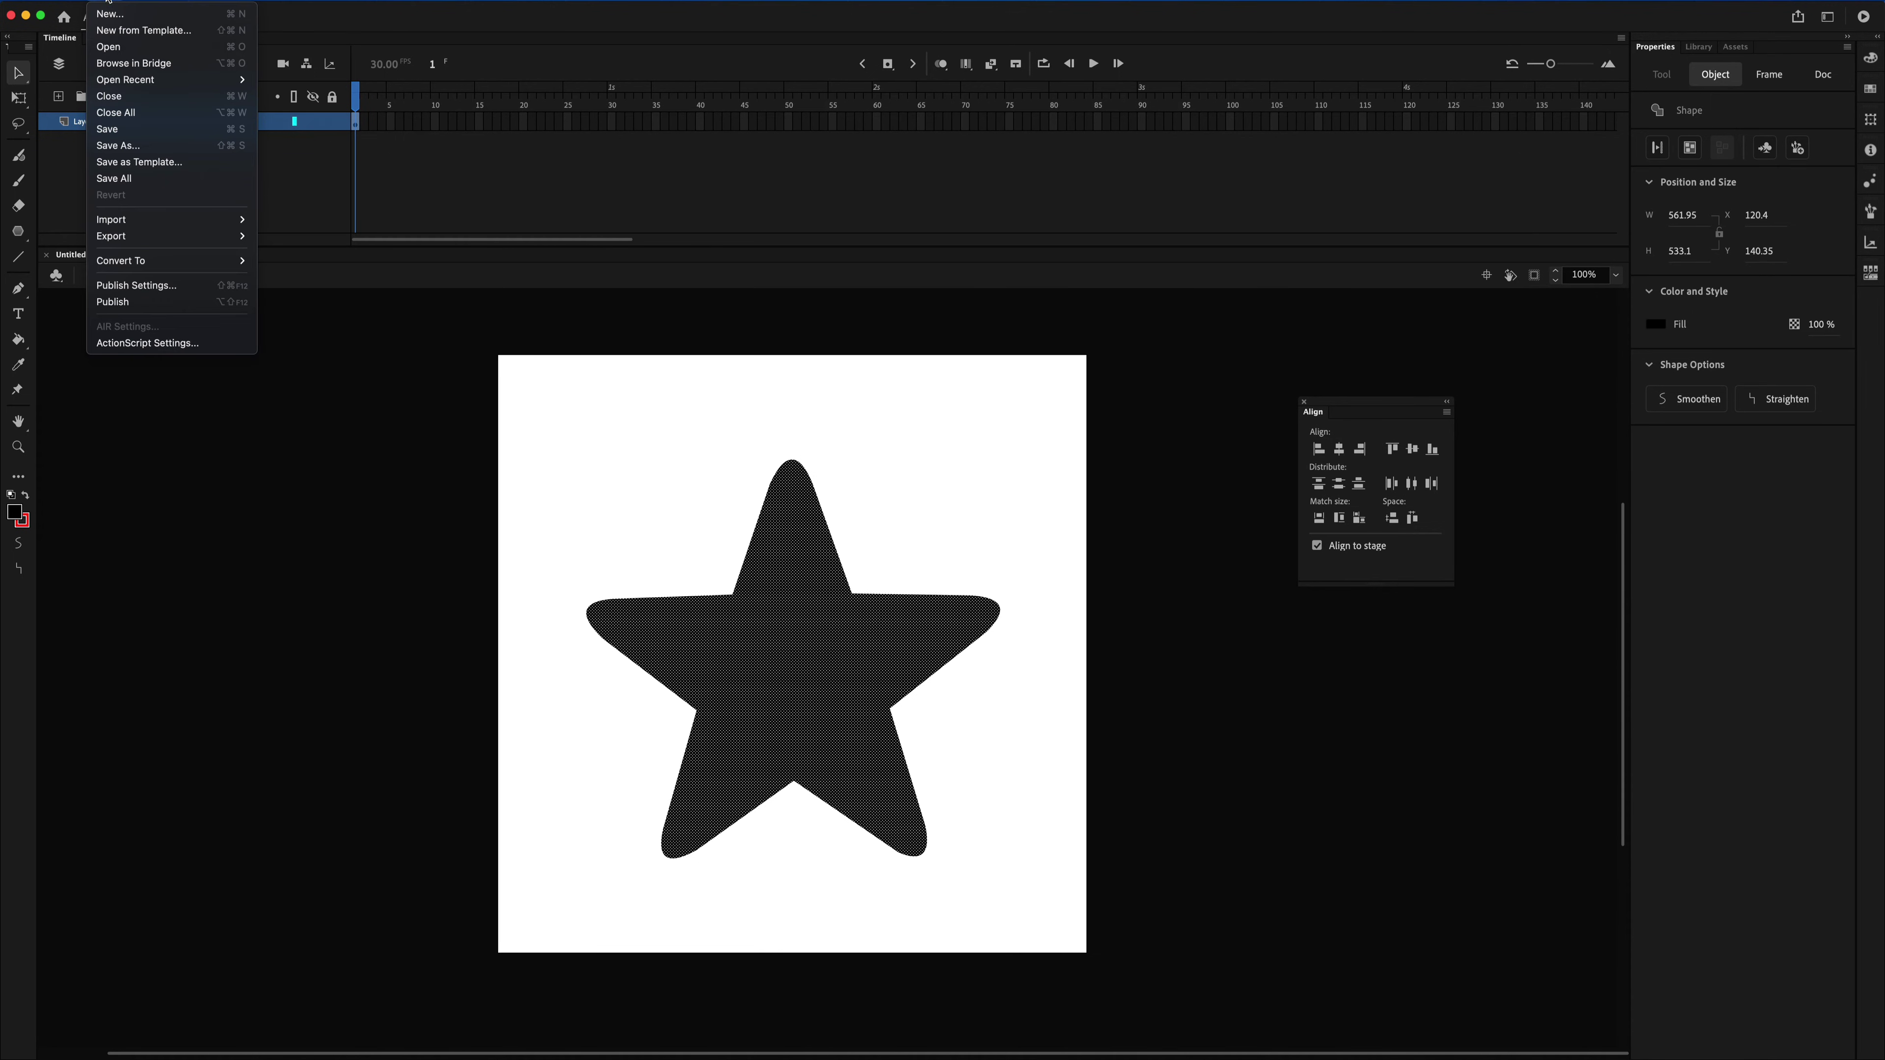
mouse_move(168, 240)
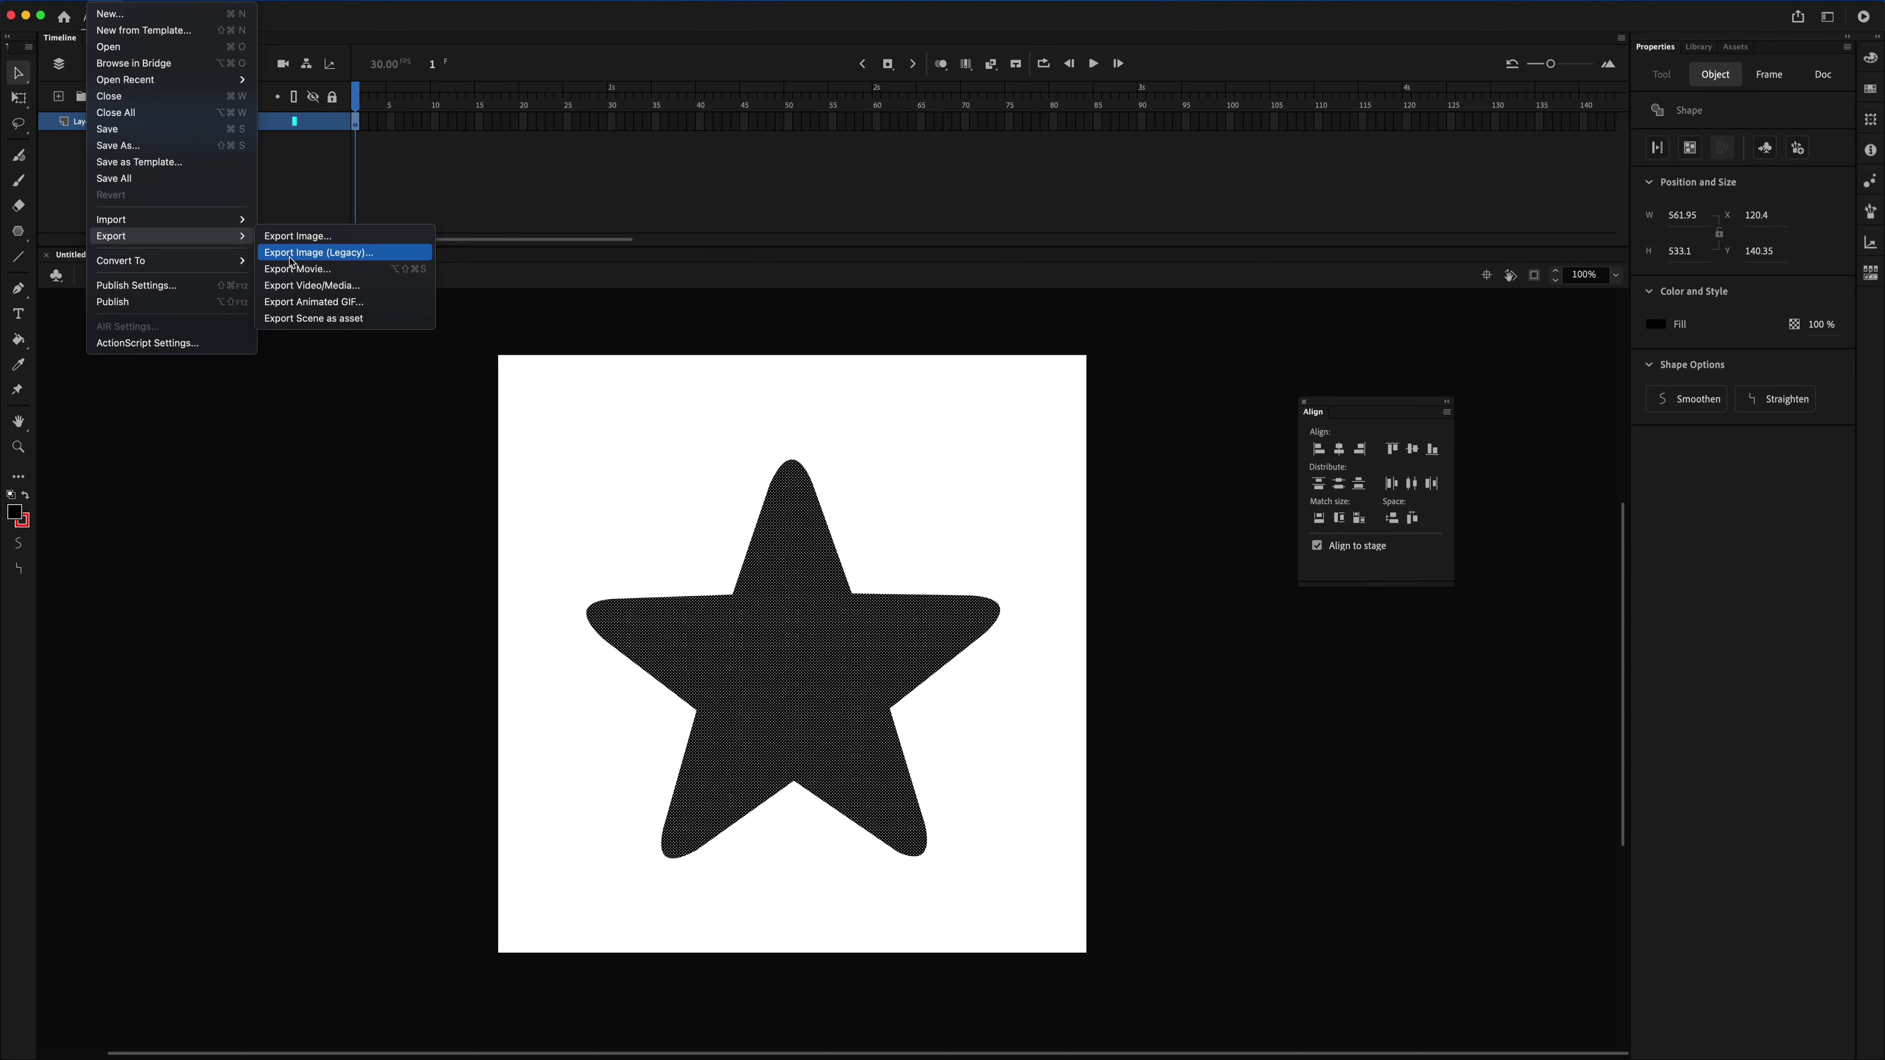
click(351, 258)
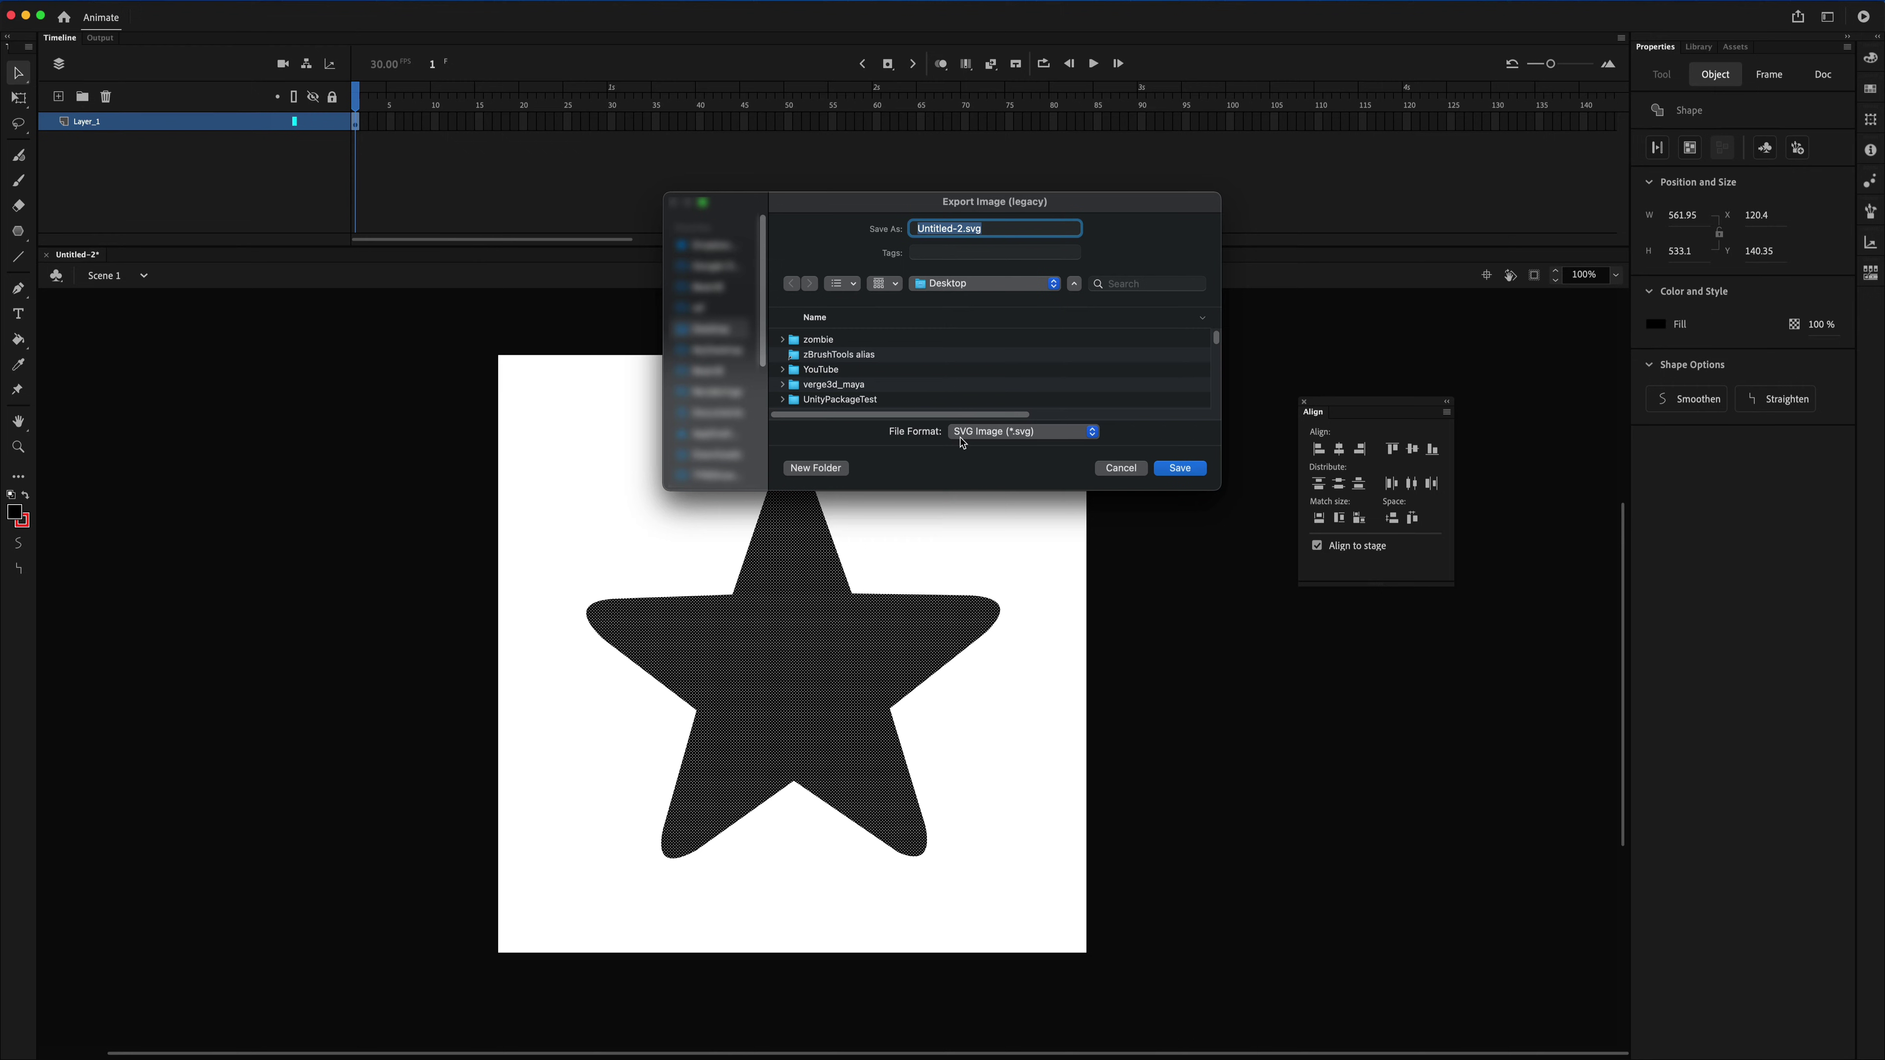
click(1044, 433)
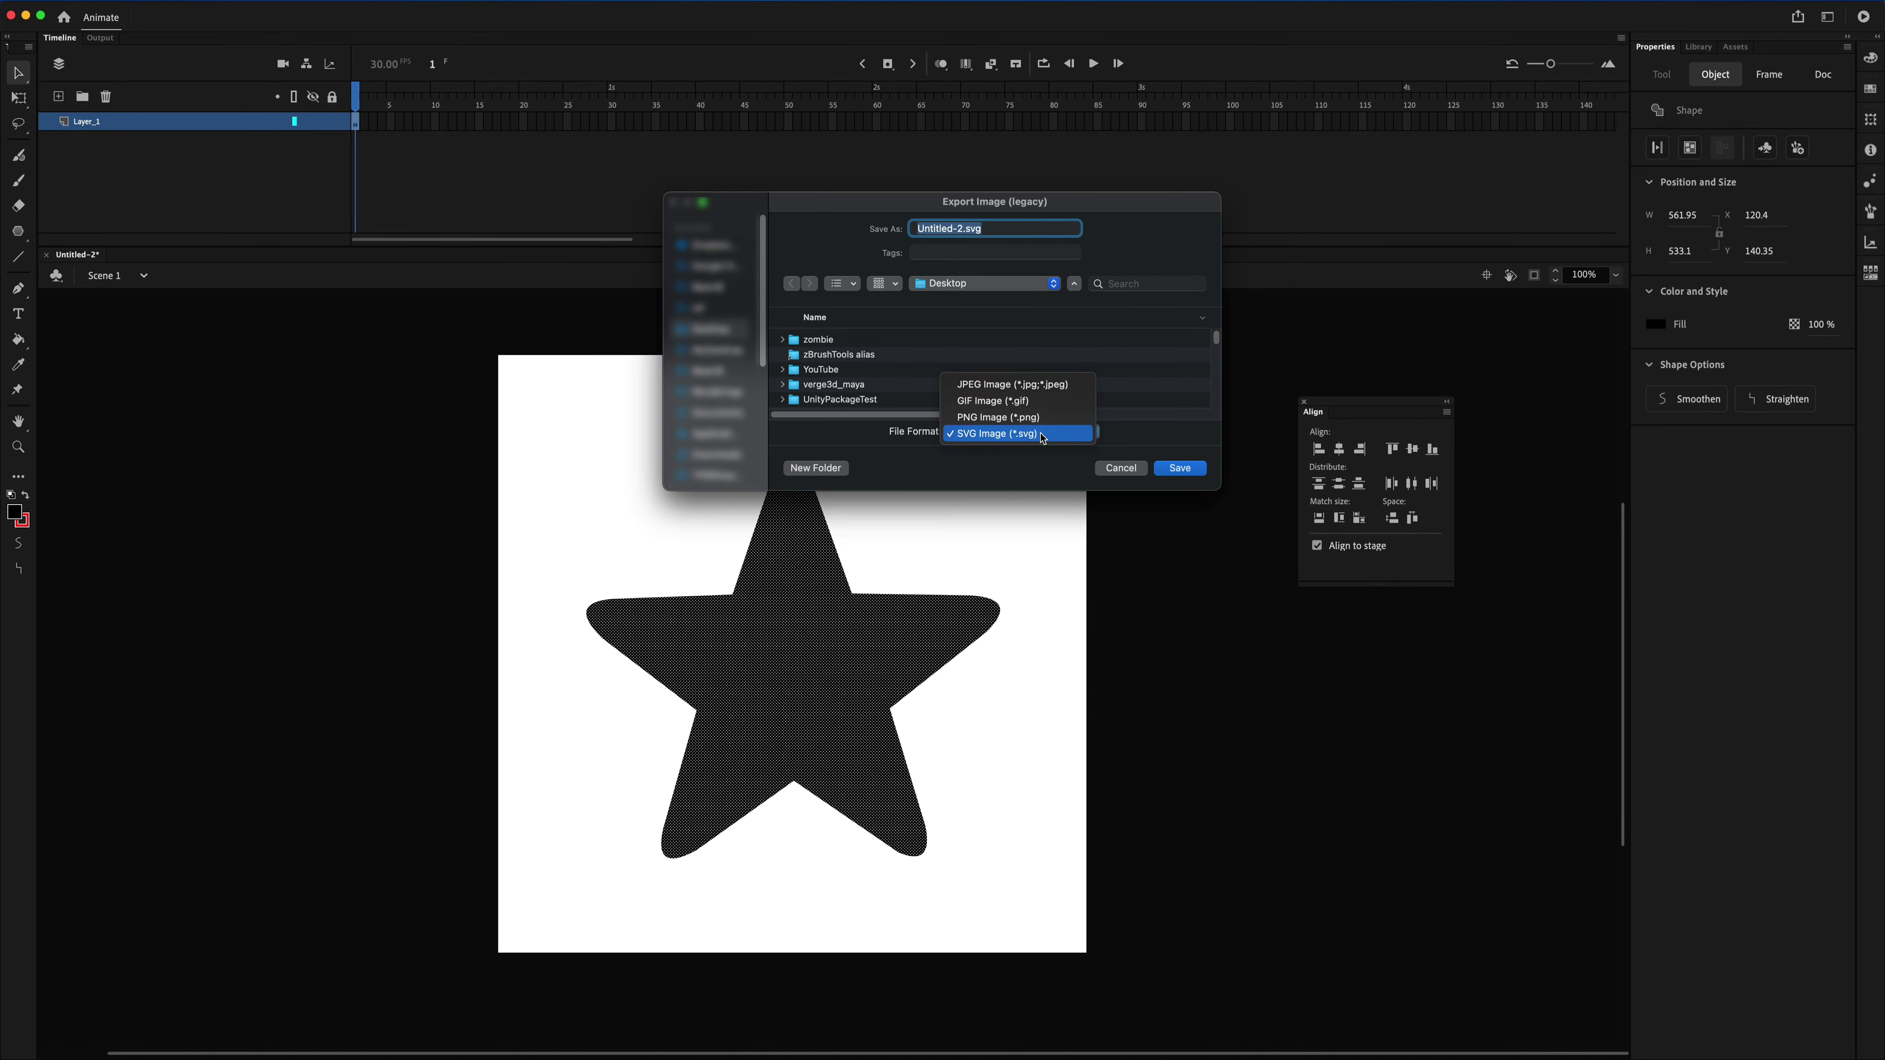
click(1043, 434)
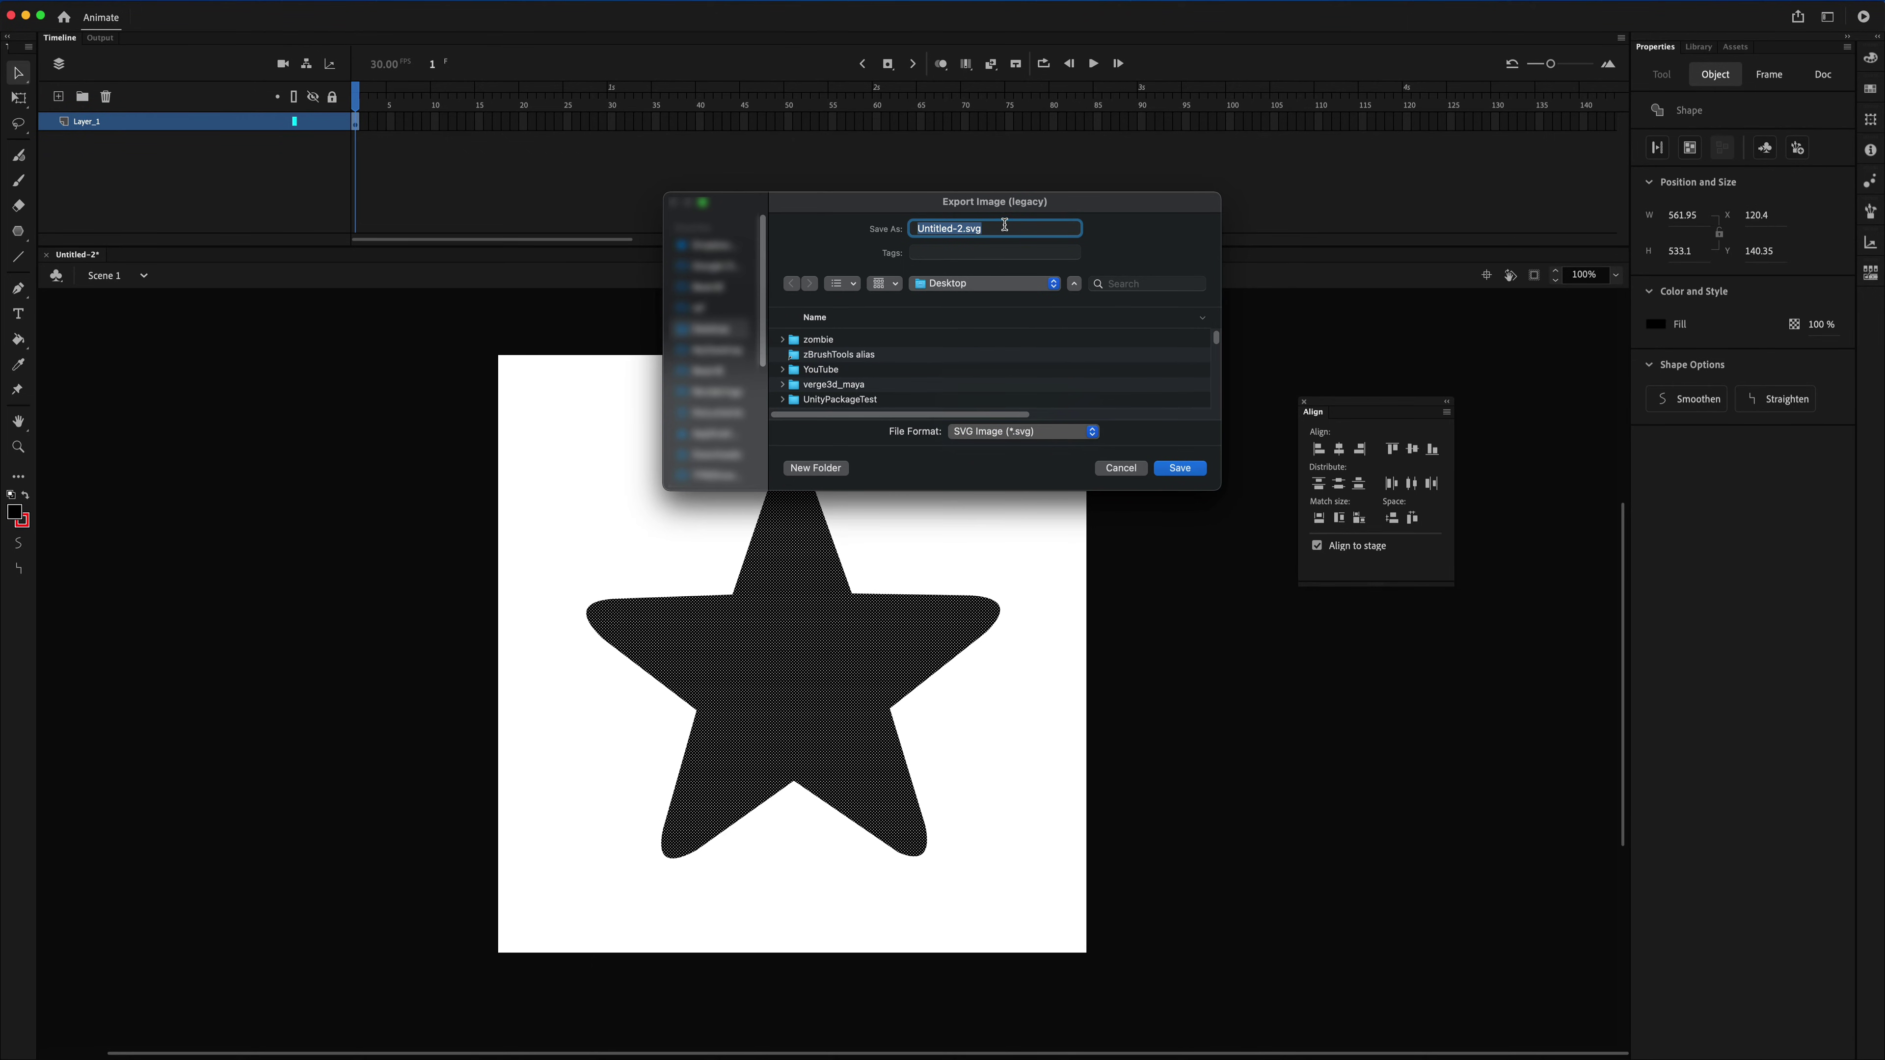
click(985, 230)
drag(963, 229, 833, 221)
text(star)
click(973, 229)
- Save to the Desktop, replace the existing star.svg, and confirm the ExportSVG options
click(1194, 470)
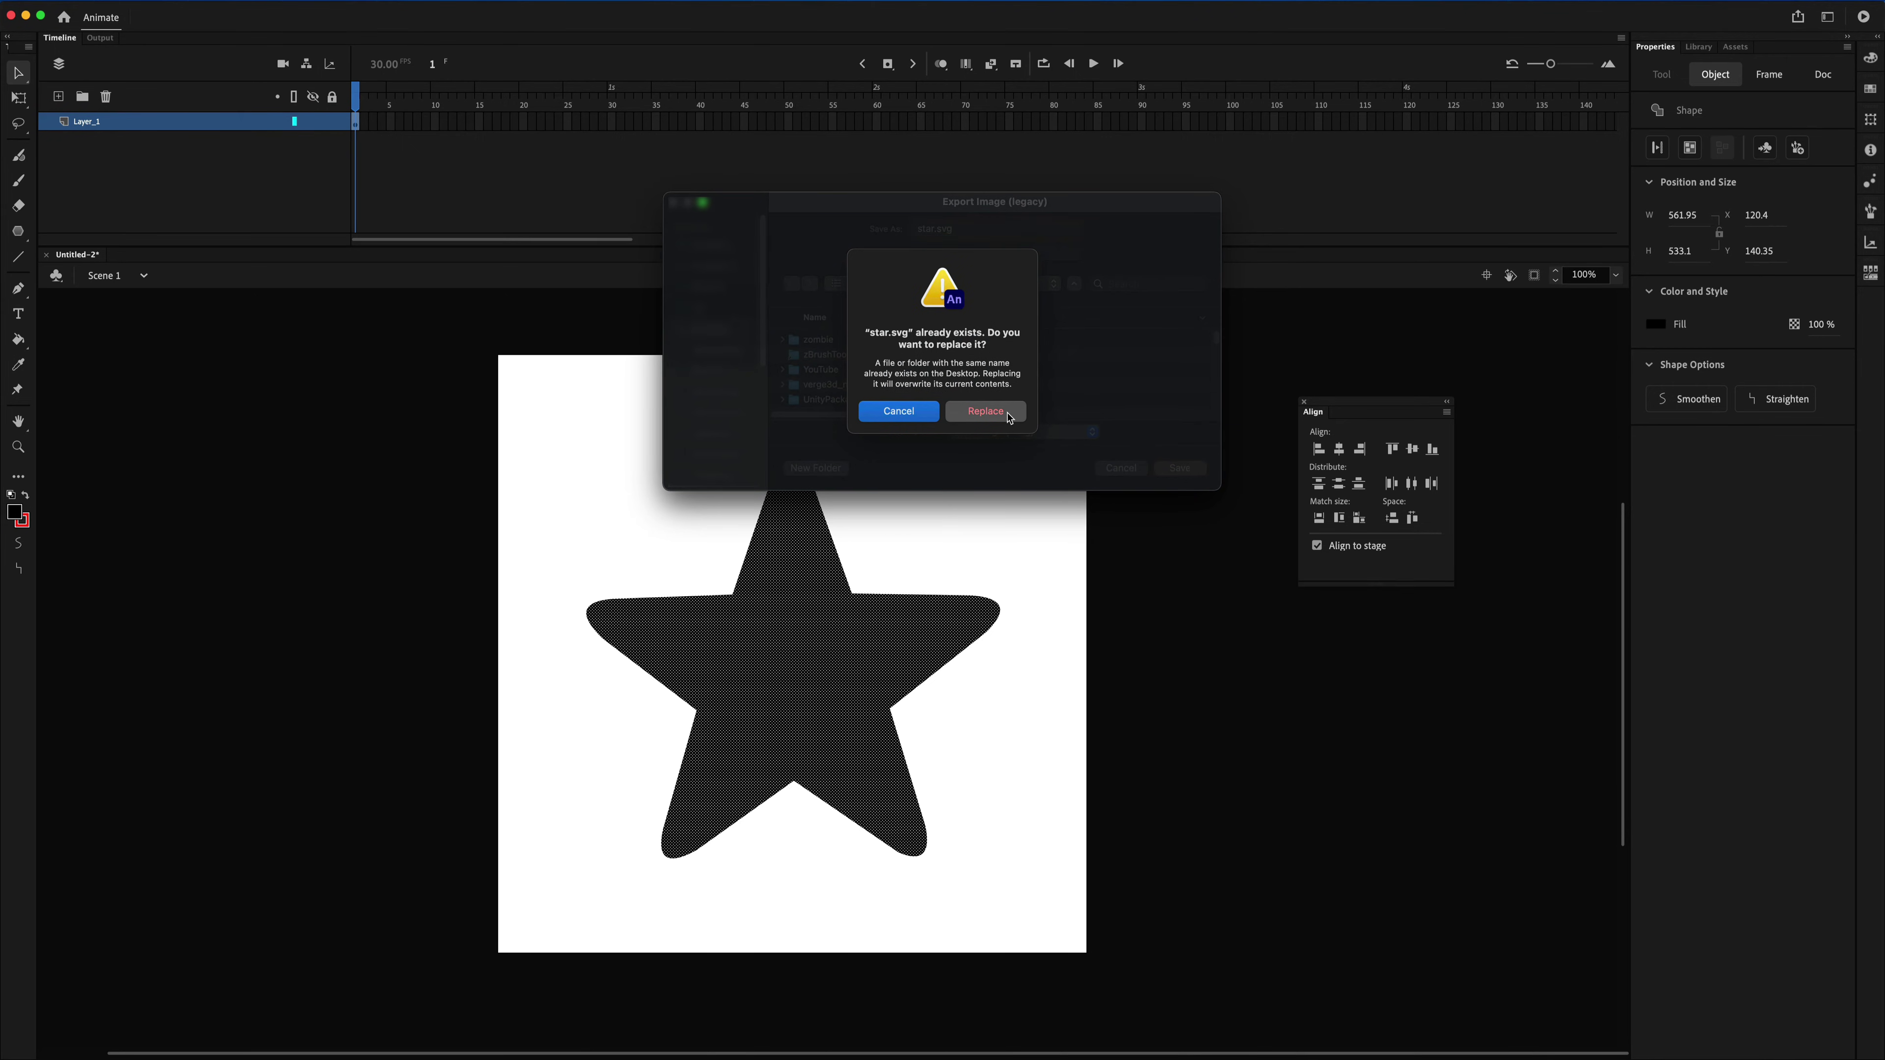
click(1003, 409)
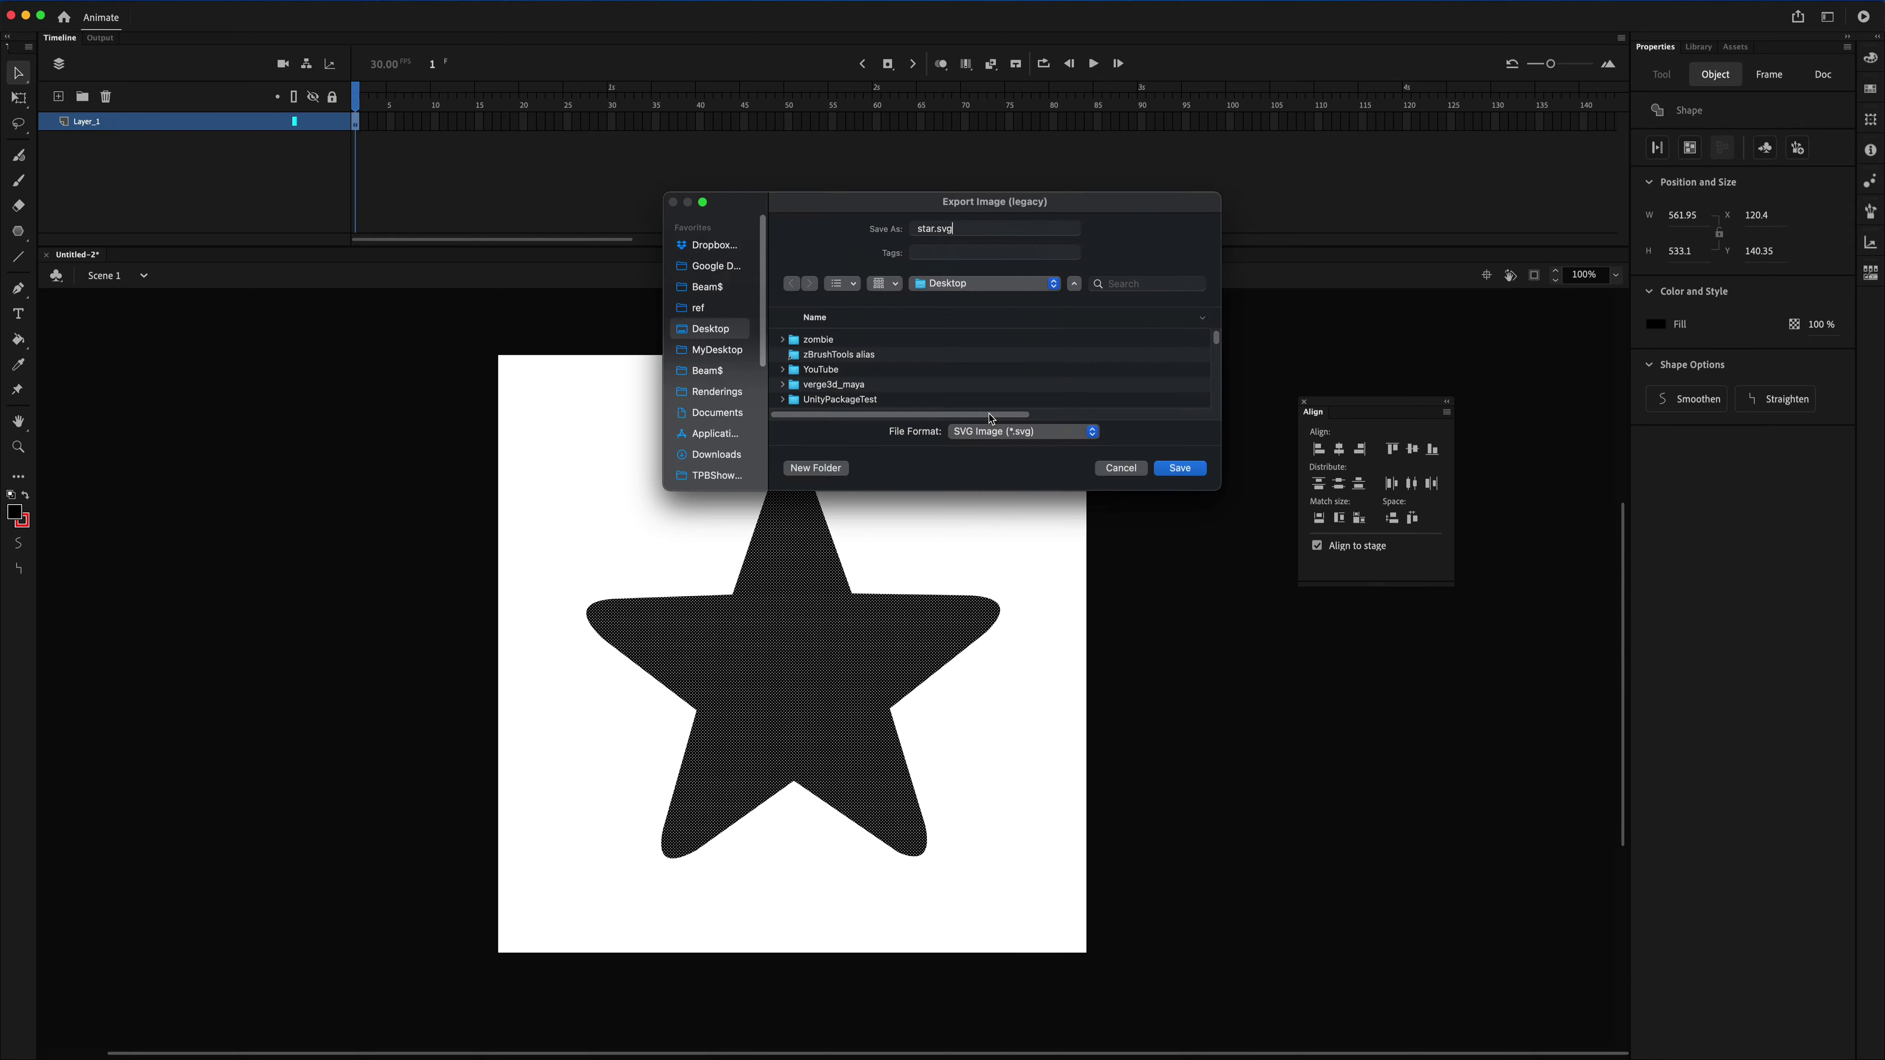
click(1160, 554)
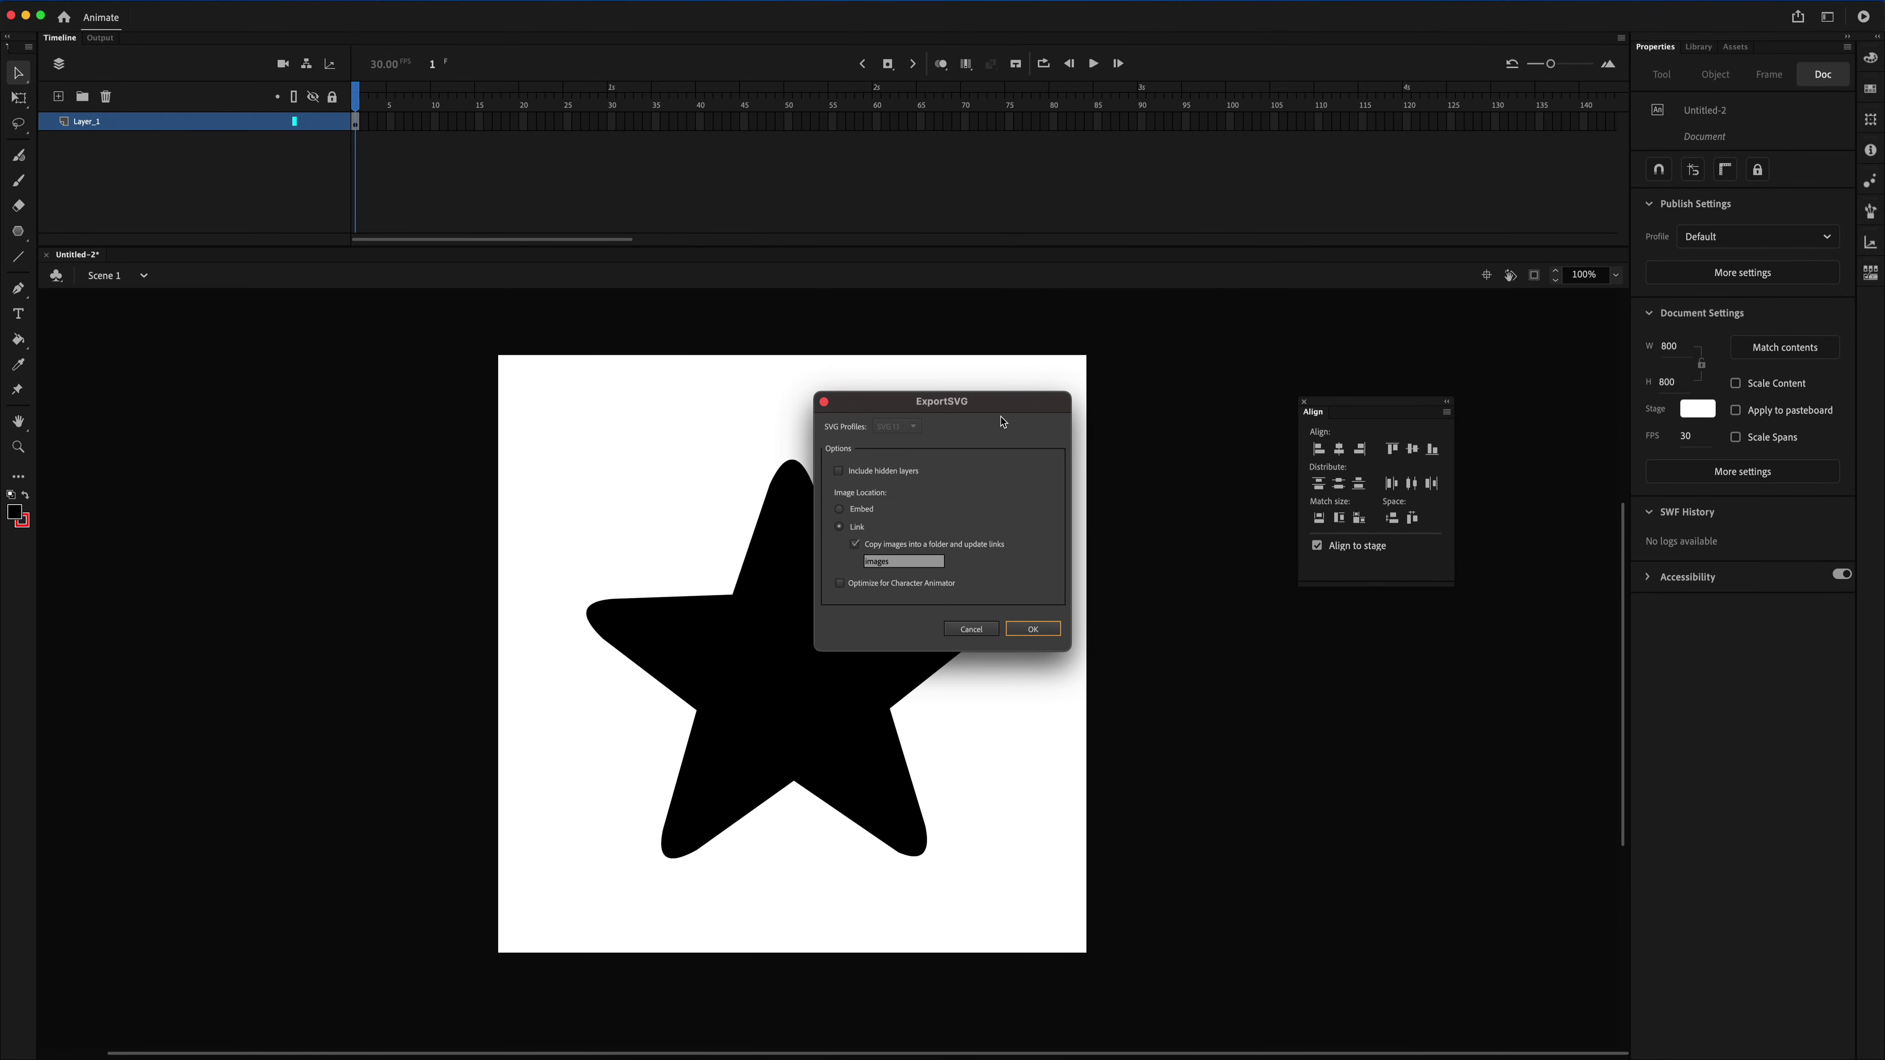
drag(1003, 414, 1015, 379)
click(1044, 593)
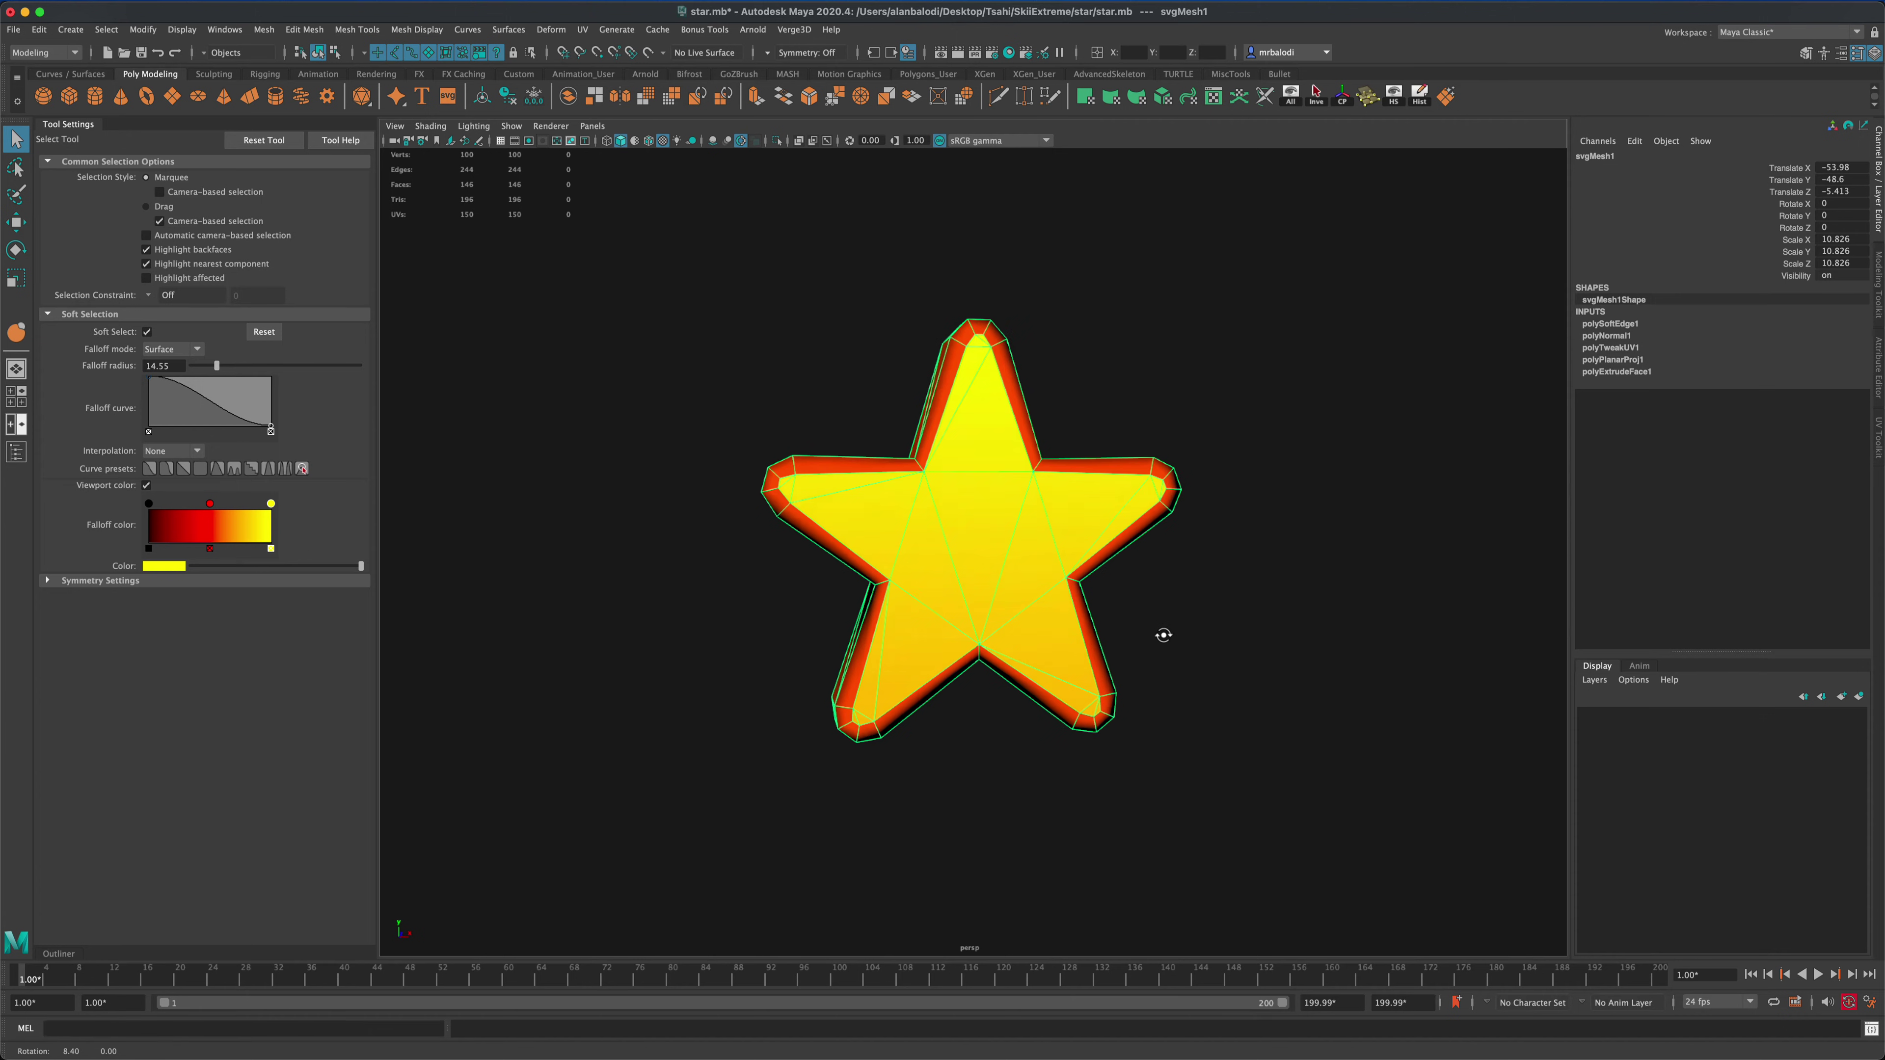
- Close star.mb without saving its changes and open a new empty untitled scene
alt+drag(1157, 631, 1212, 640)
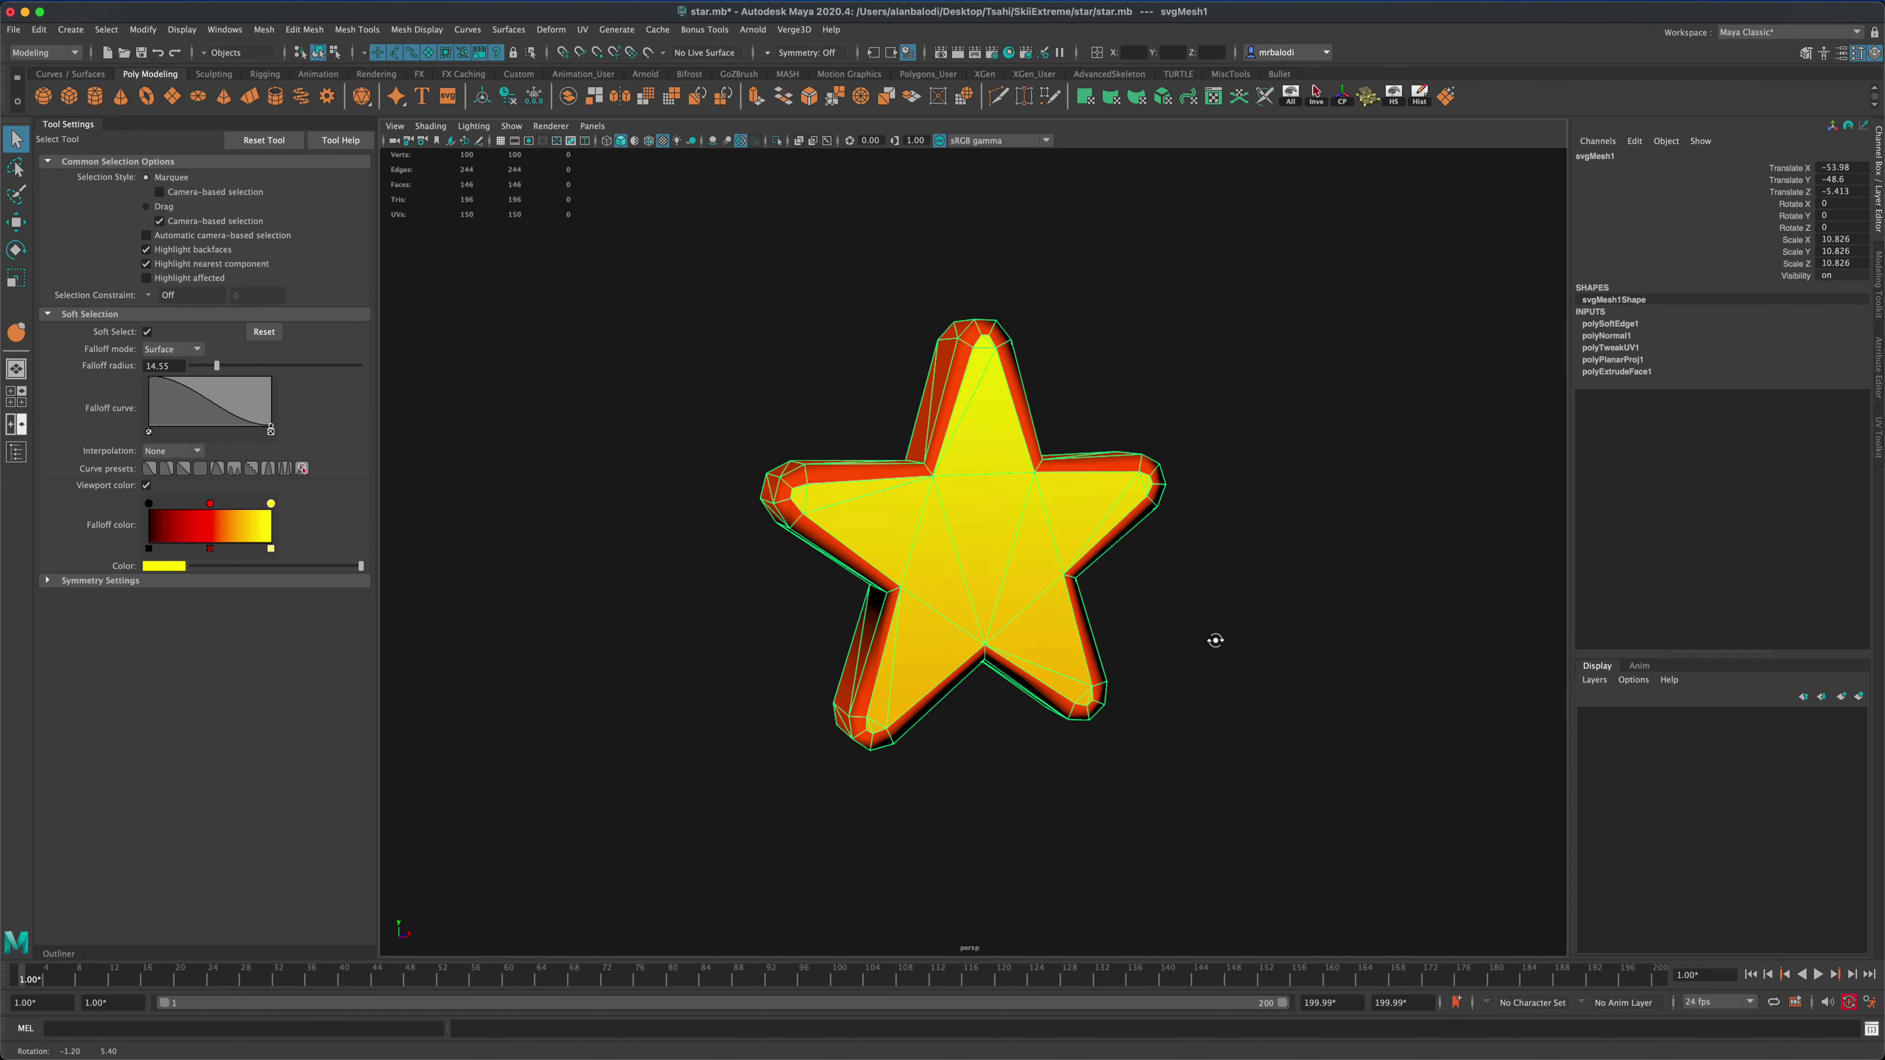
click(10, 29)
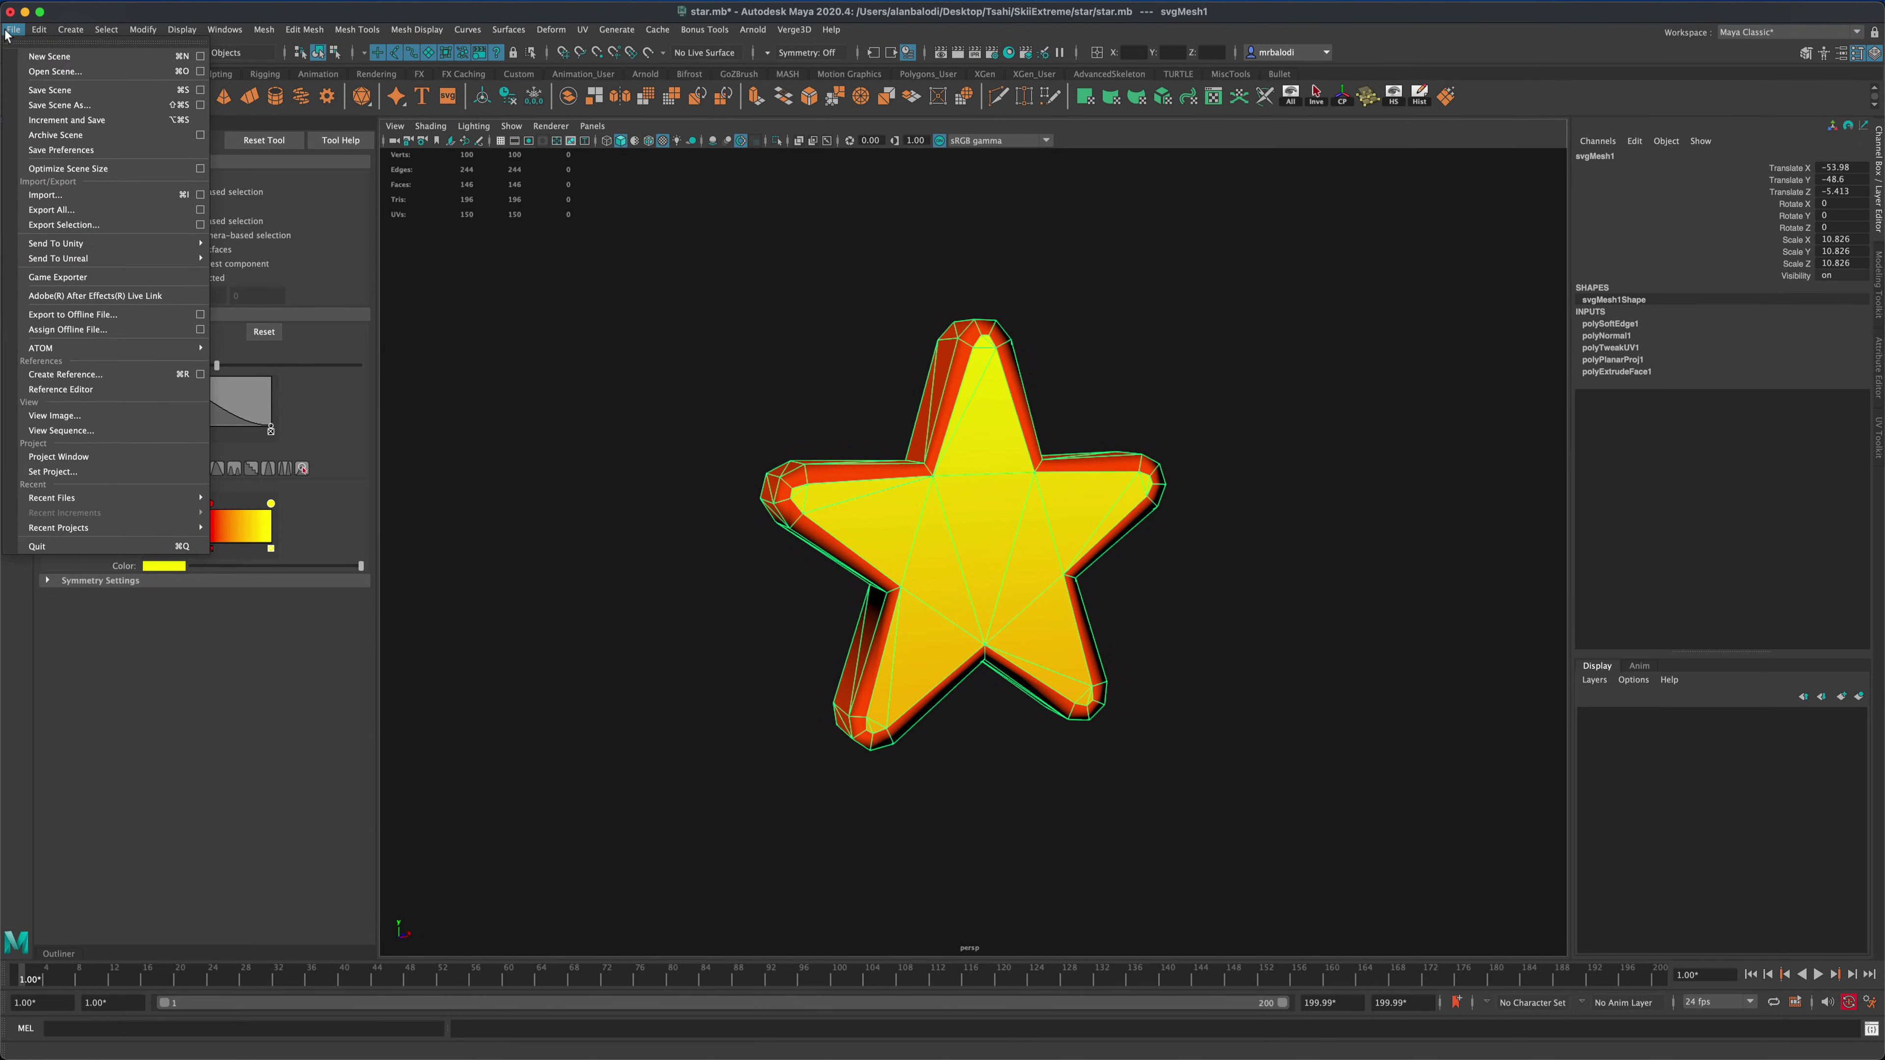
click(23, 58)
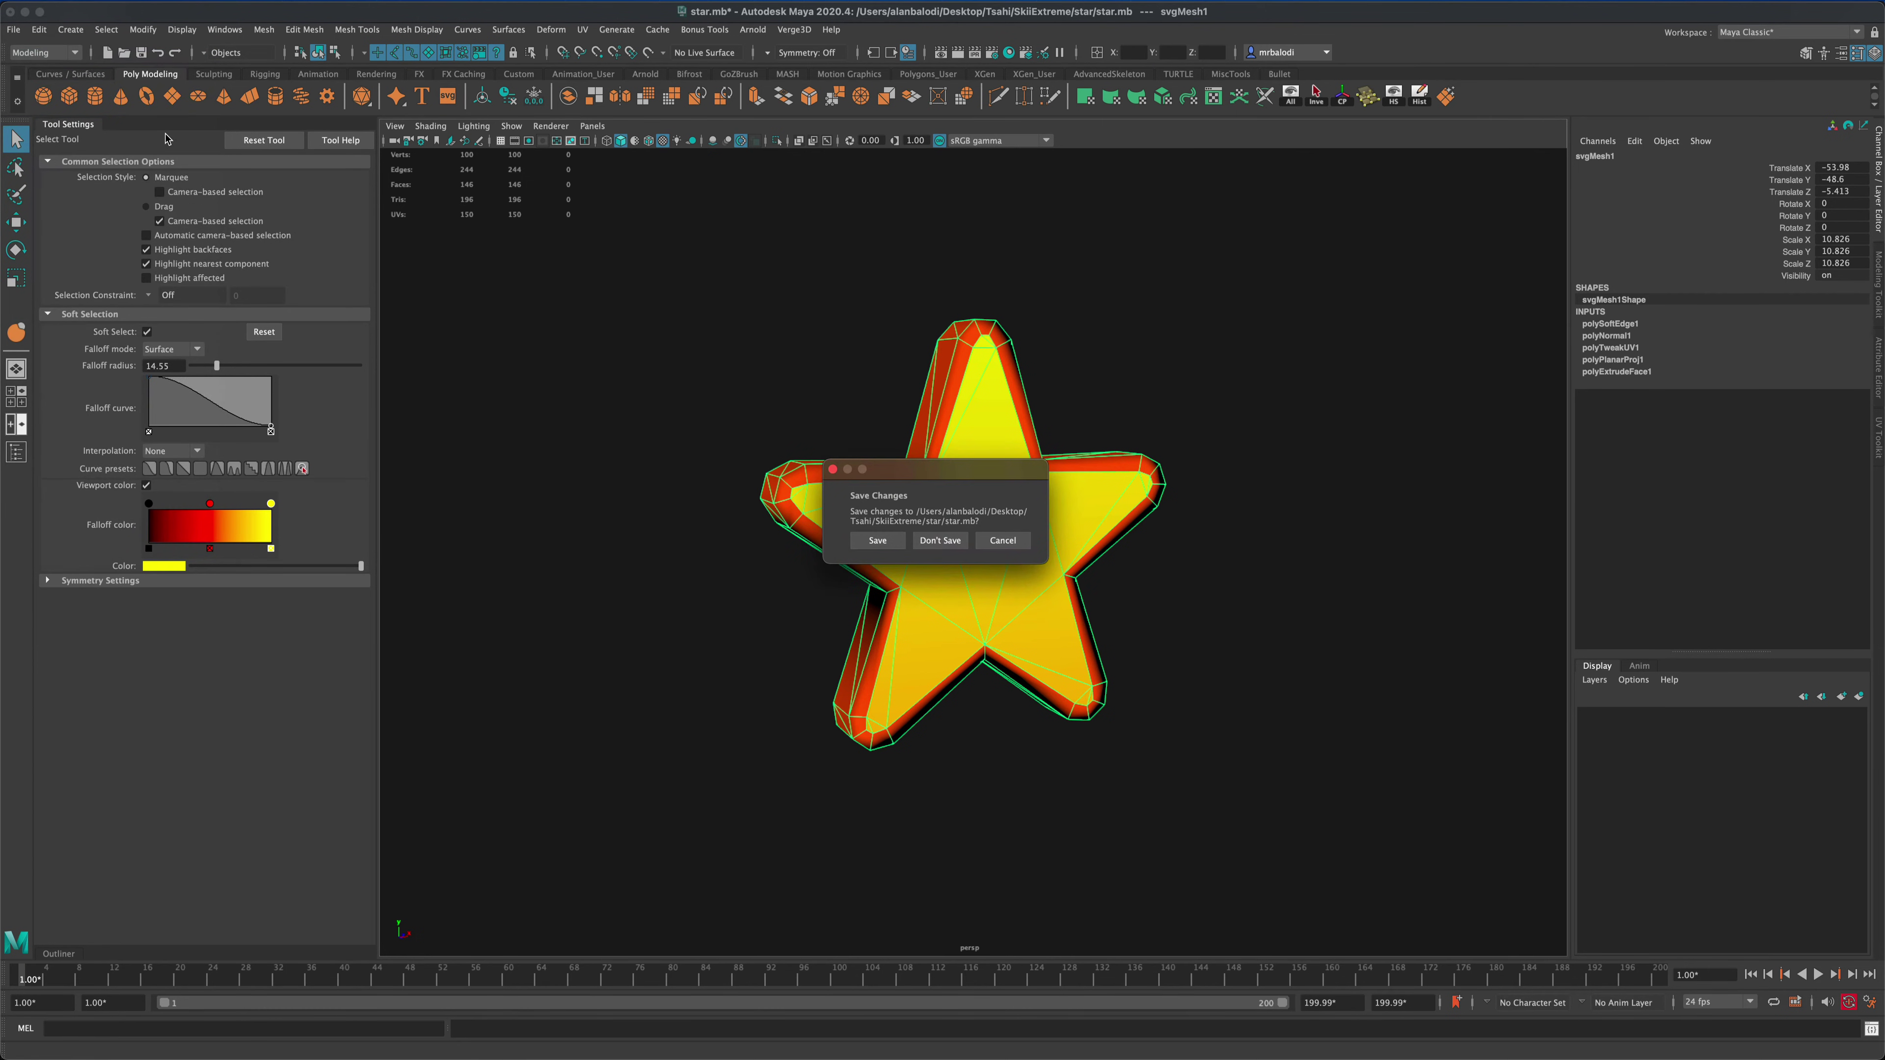
click(945, 548)
click(945, 547)
click(940, 540)
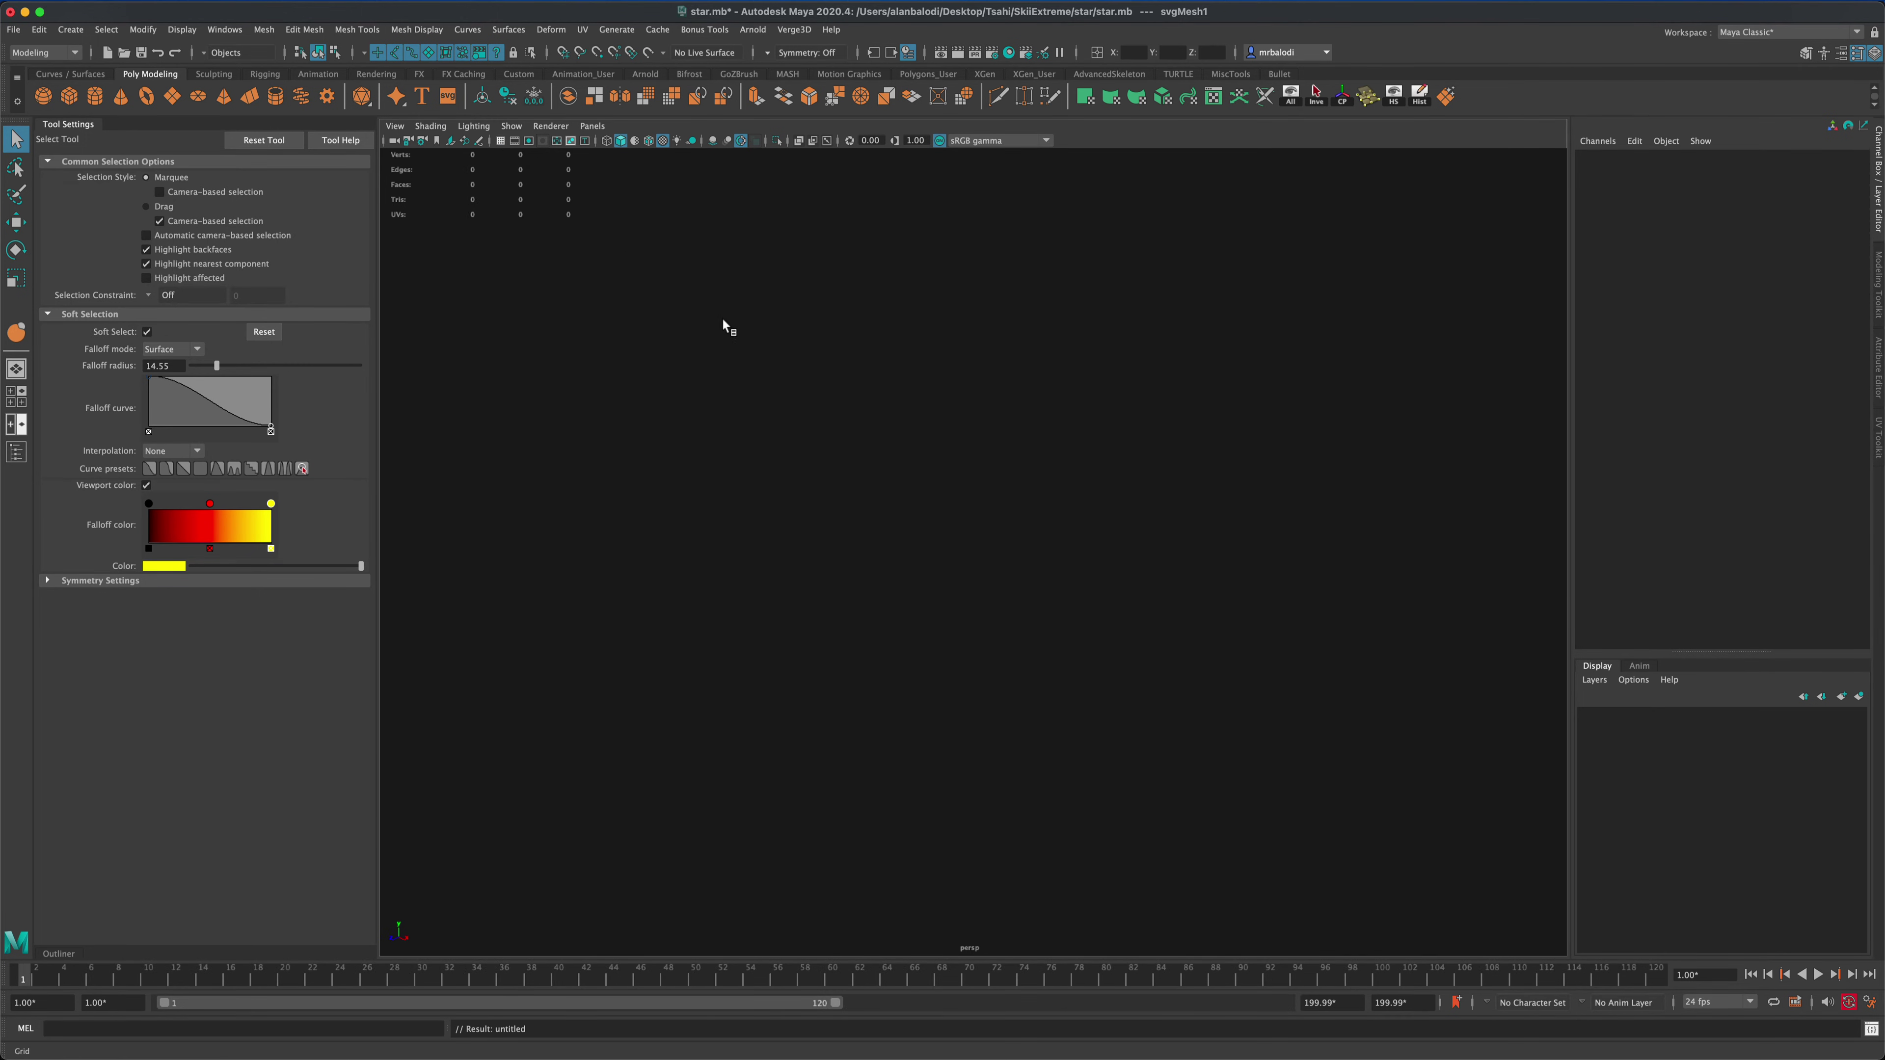
alt+drag(724, 325, 957, 565)
alt+drag(656, 391, 603, 309)
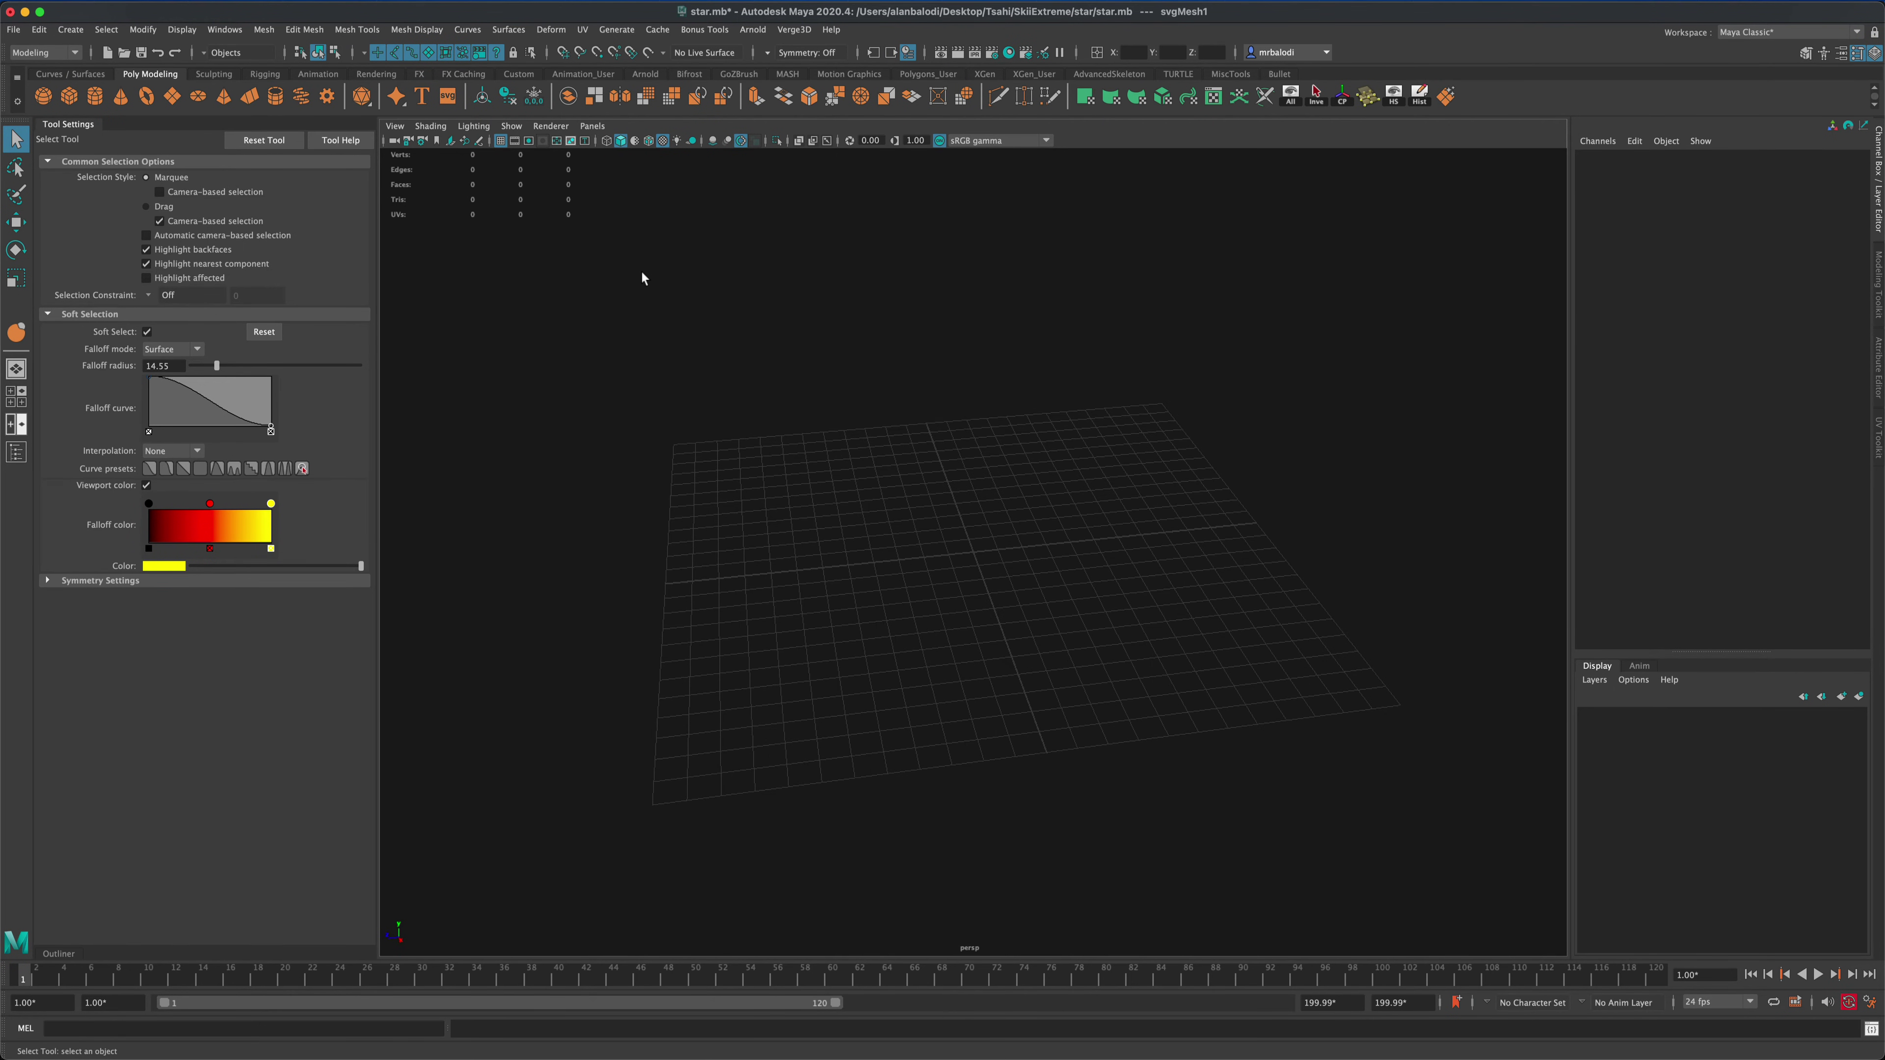
key(super+n)
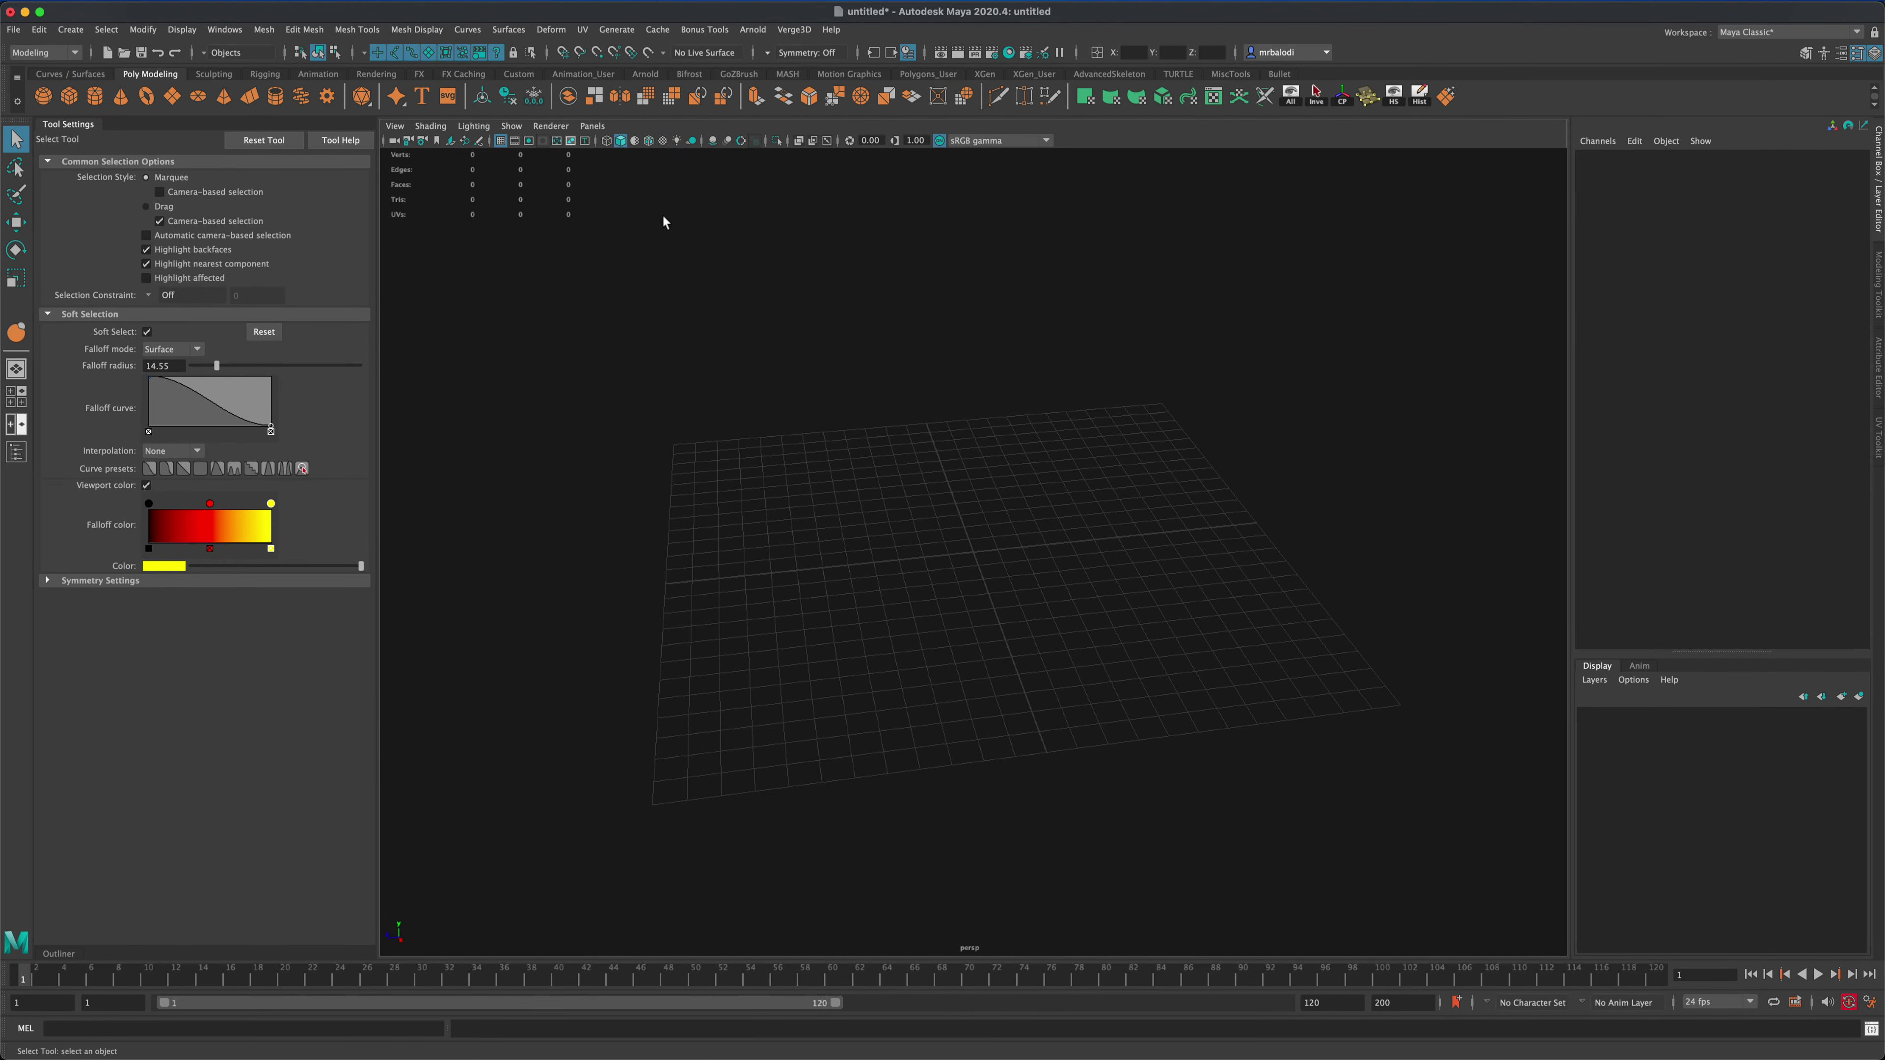
- Create a new SVG mesh, svgMesh1, with the default green cross and dashed-square shape
click(447, 103)
scroll(1048, 616, up, 5)
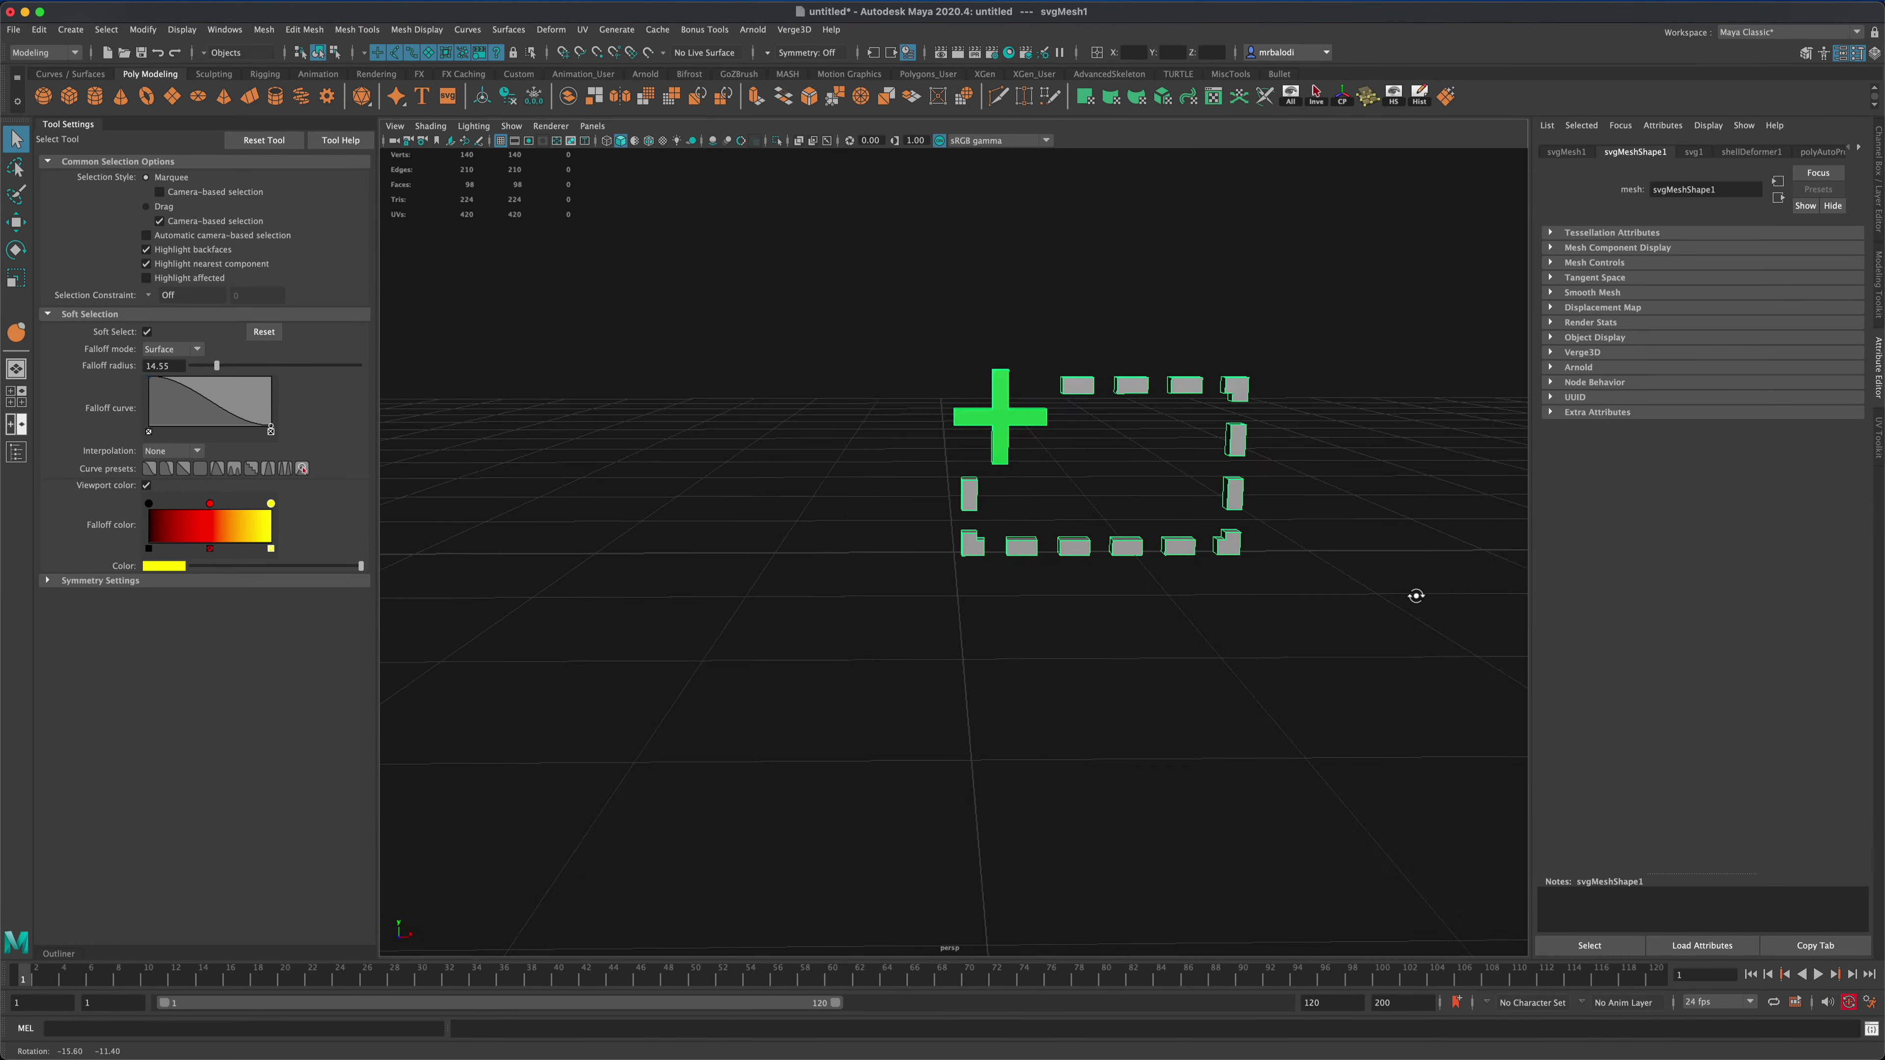
alt+drag(1418, 594, 1375, 614)
alt+middle_drag(1375, 614, 1253, 631)
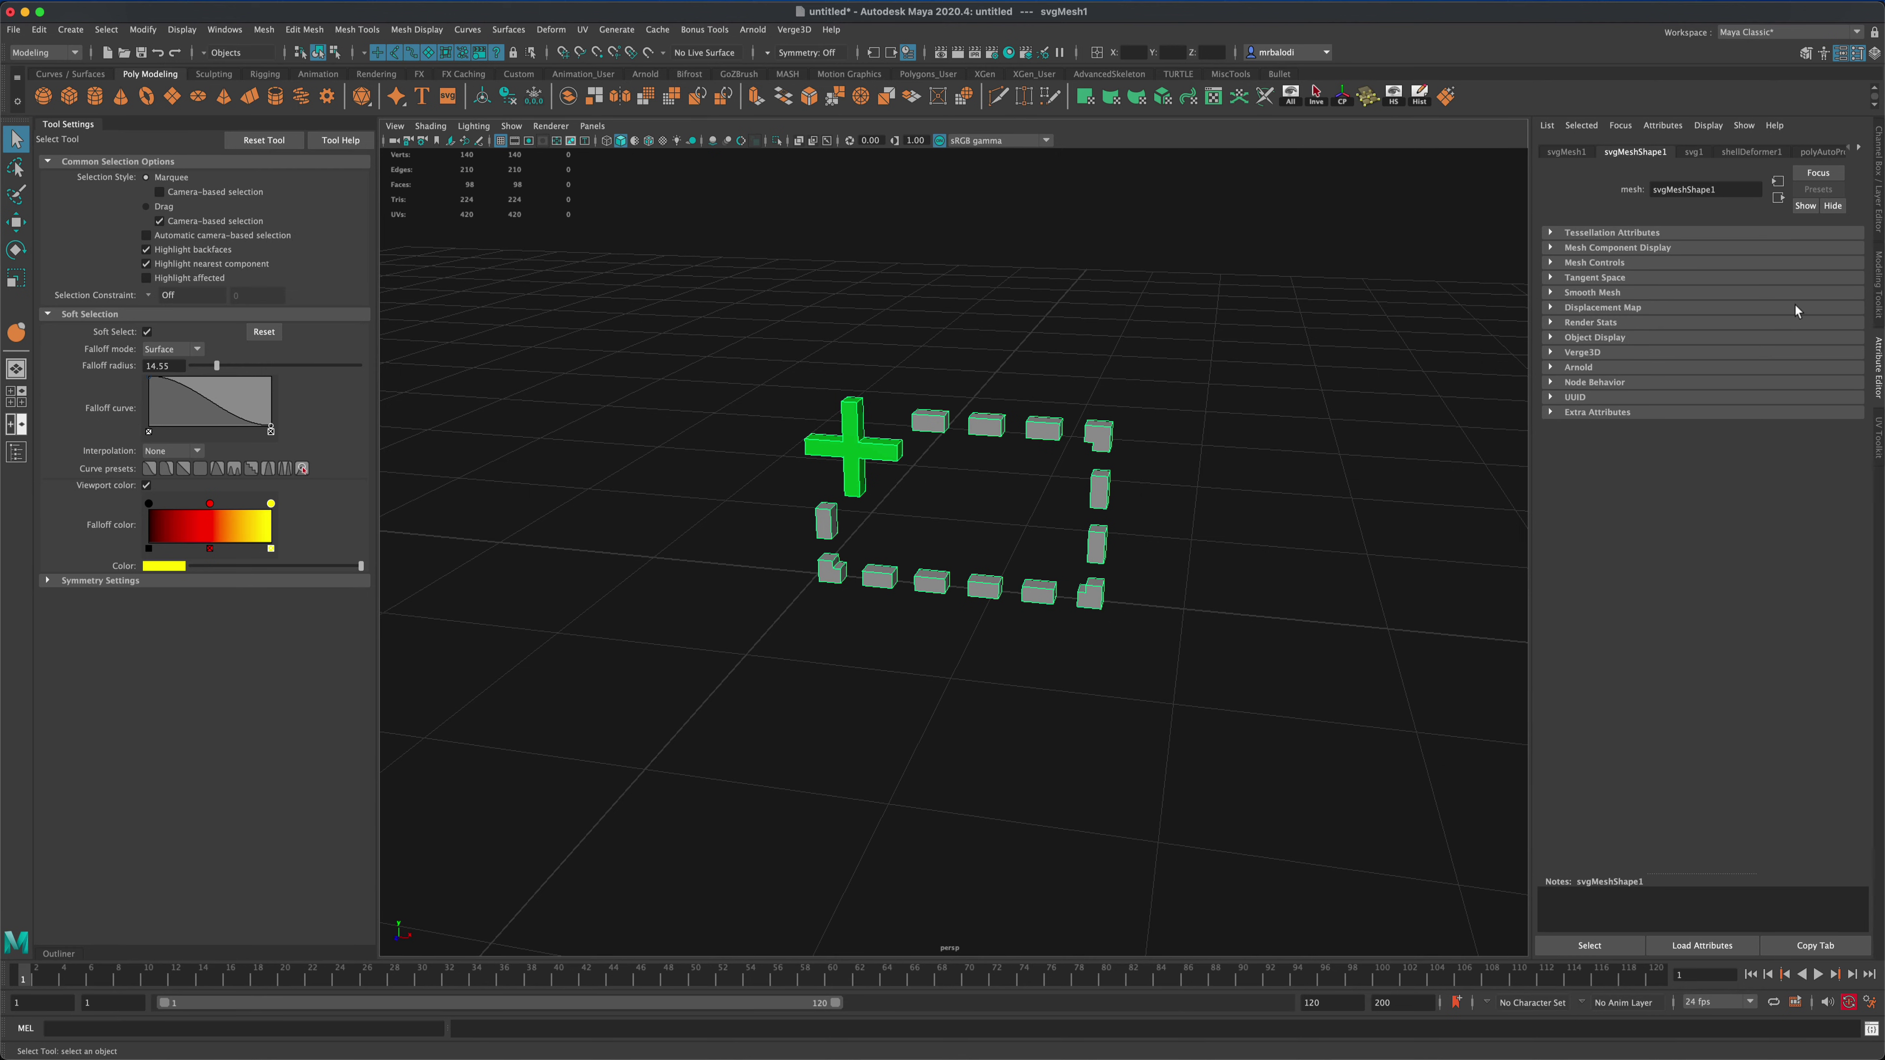
- From the svg1 attributes, open the file browser for importing an SVG
click(1576, 154)
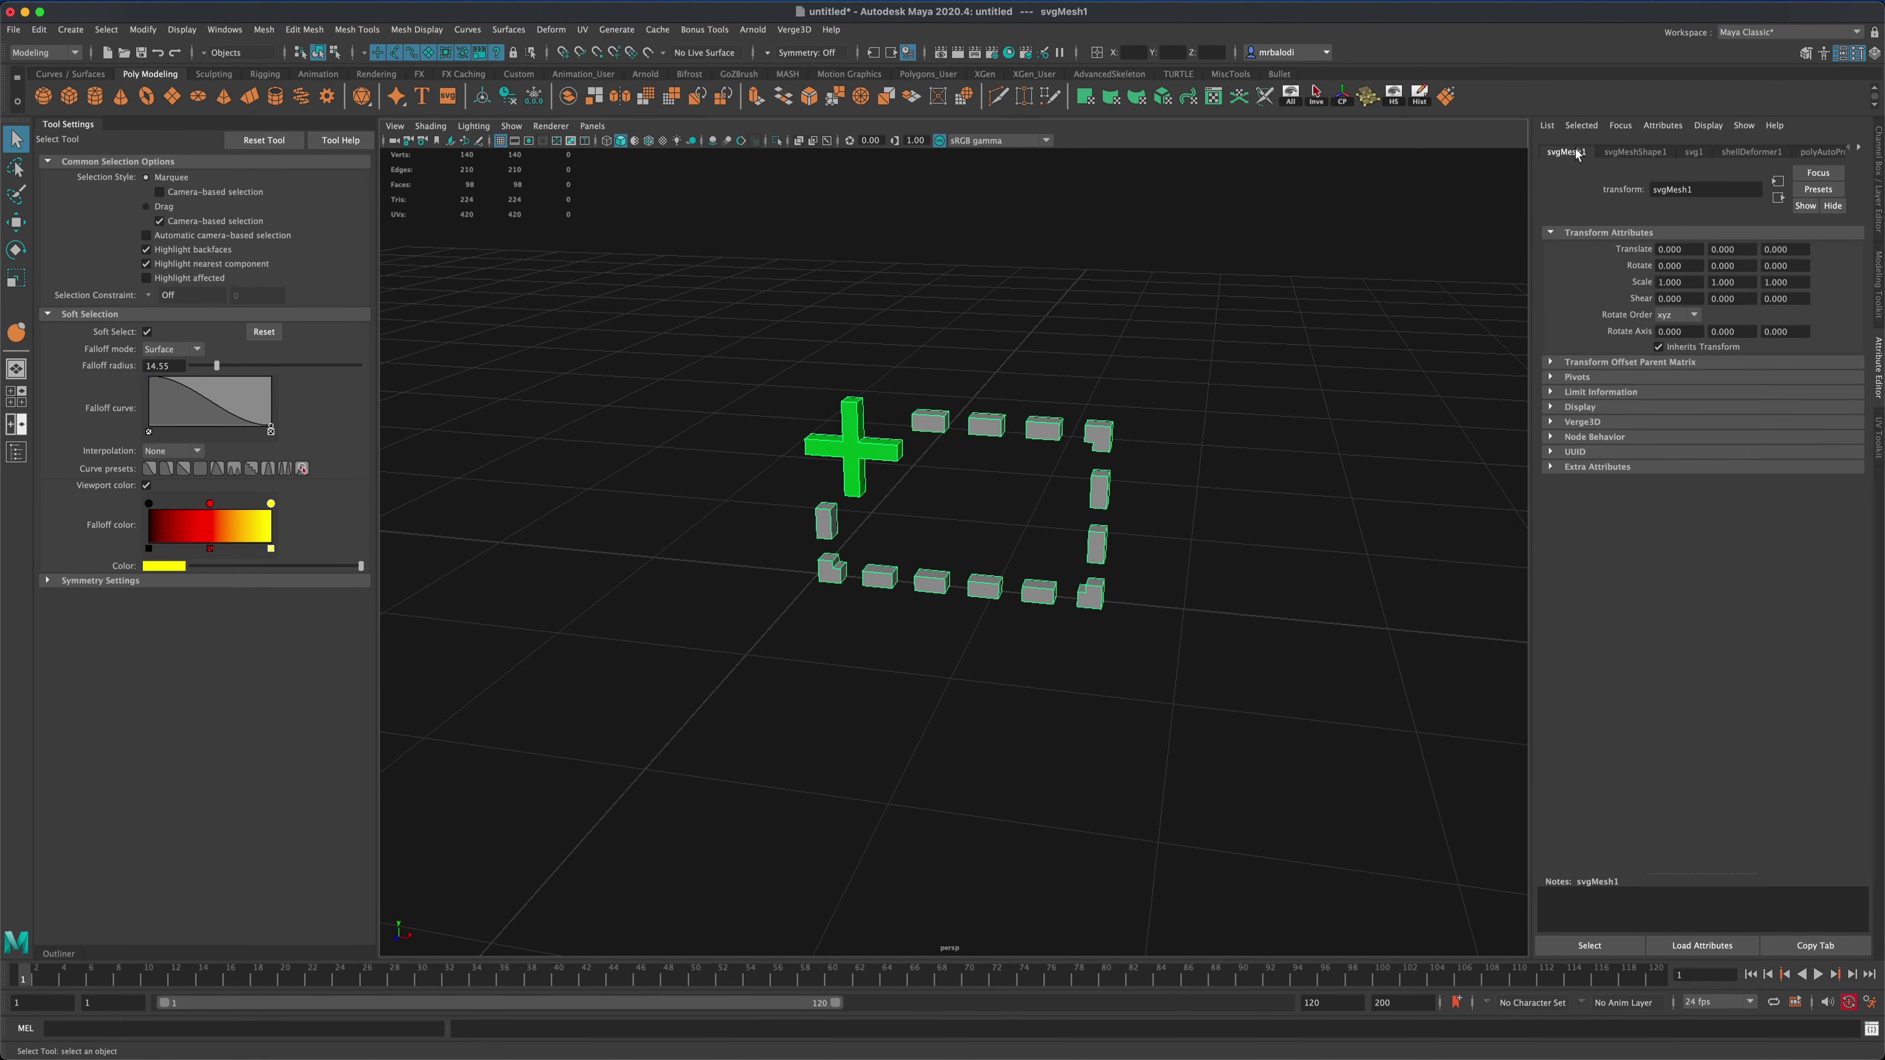
click(1697, 152)
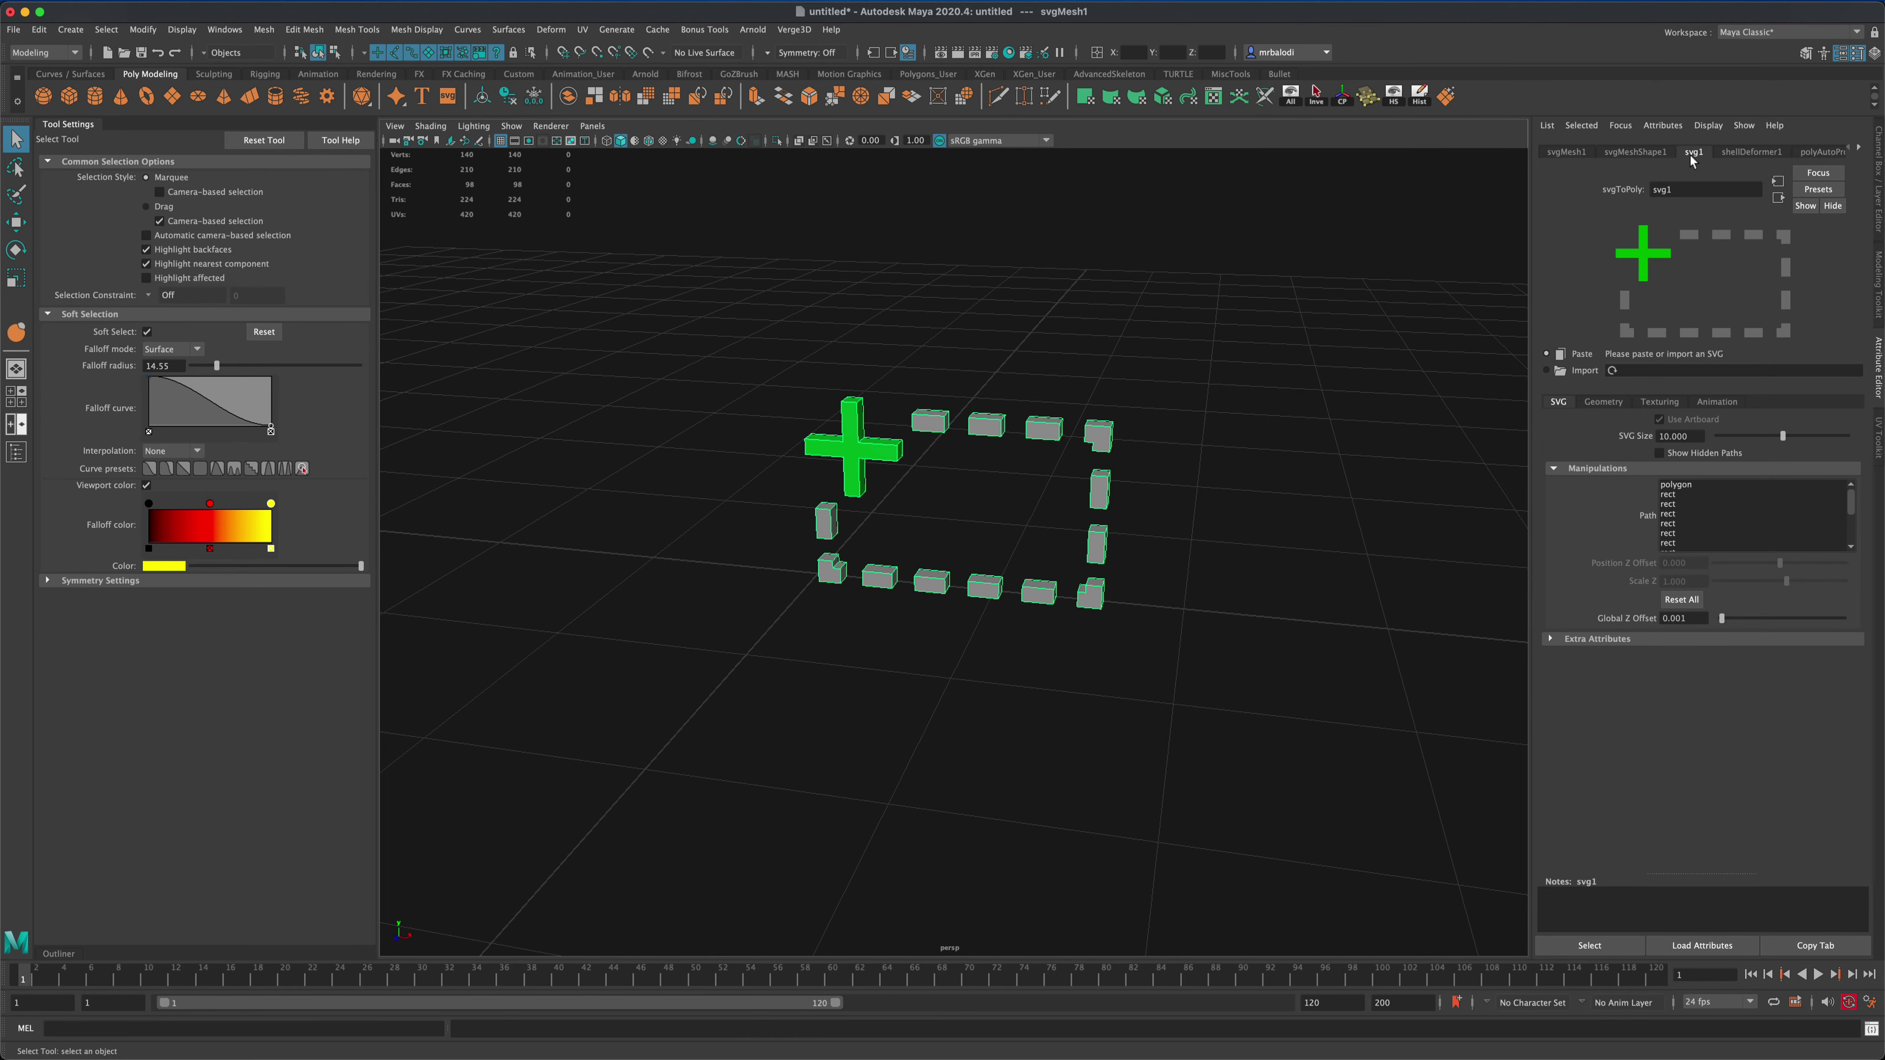
click(1558, 371)
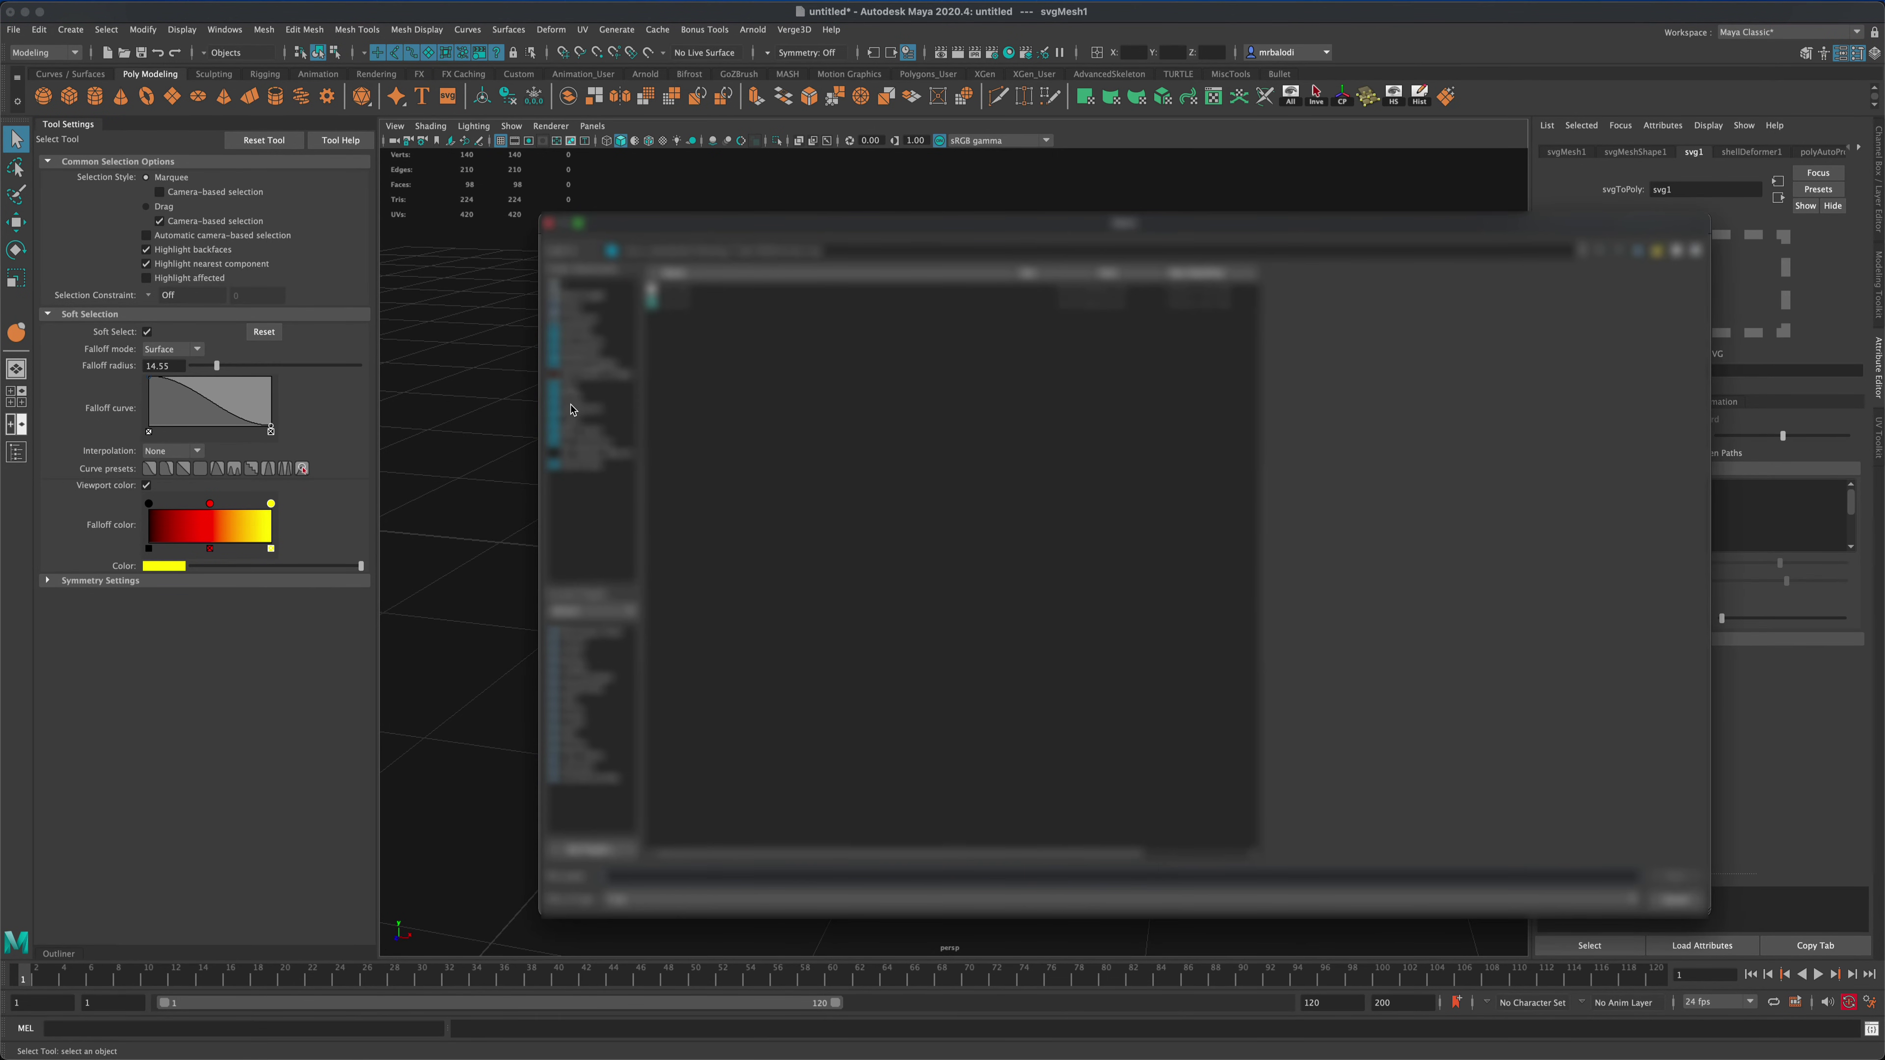
- Import star.svg from the Desktop so svgMesh1 becomes an extruded black star
click(577, 331)
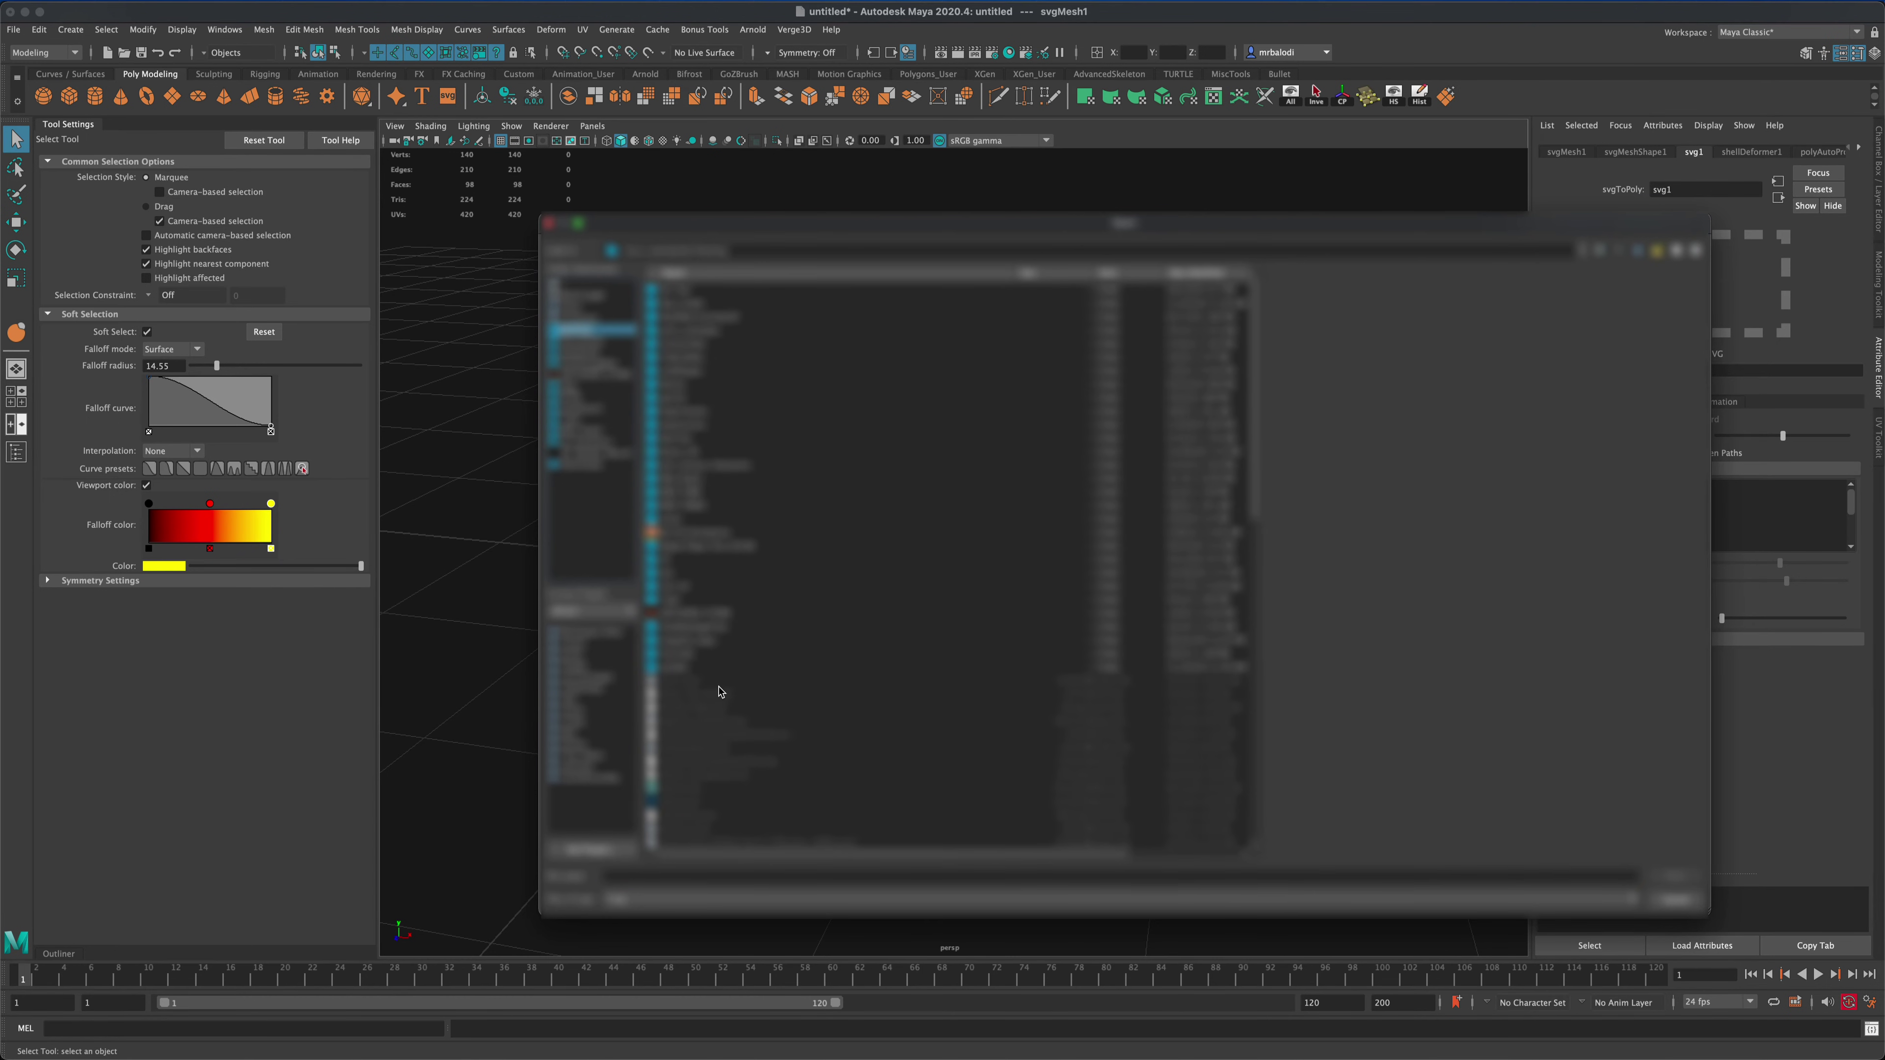
scroll(723, 693, down, 4)
scroll(720, 692, down, 4)
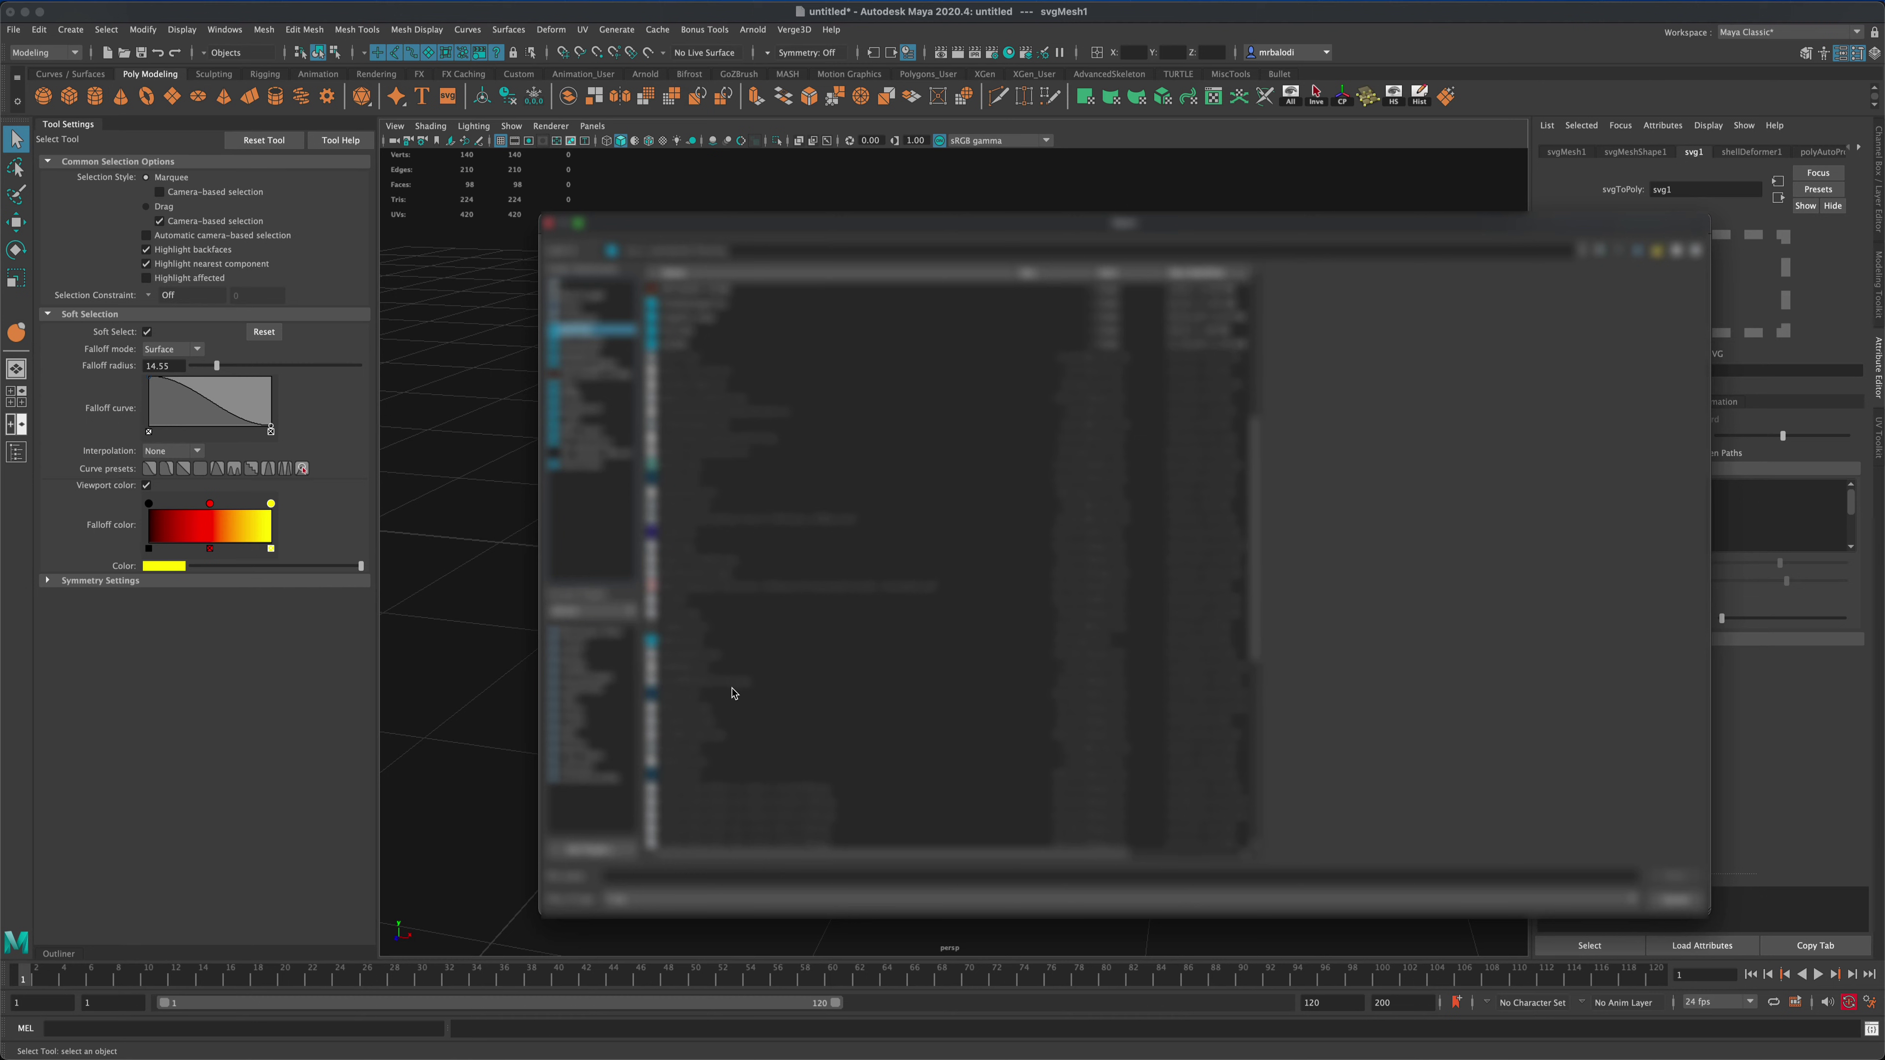
scroll(689, 769, down, 2)
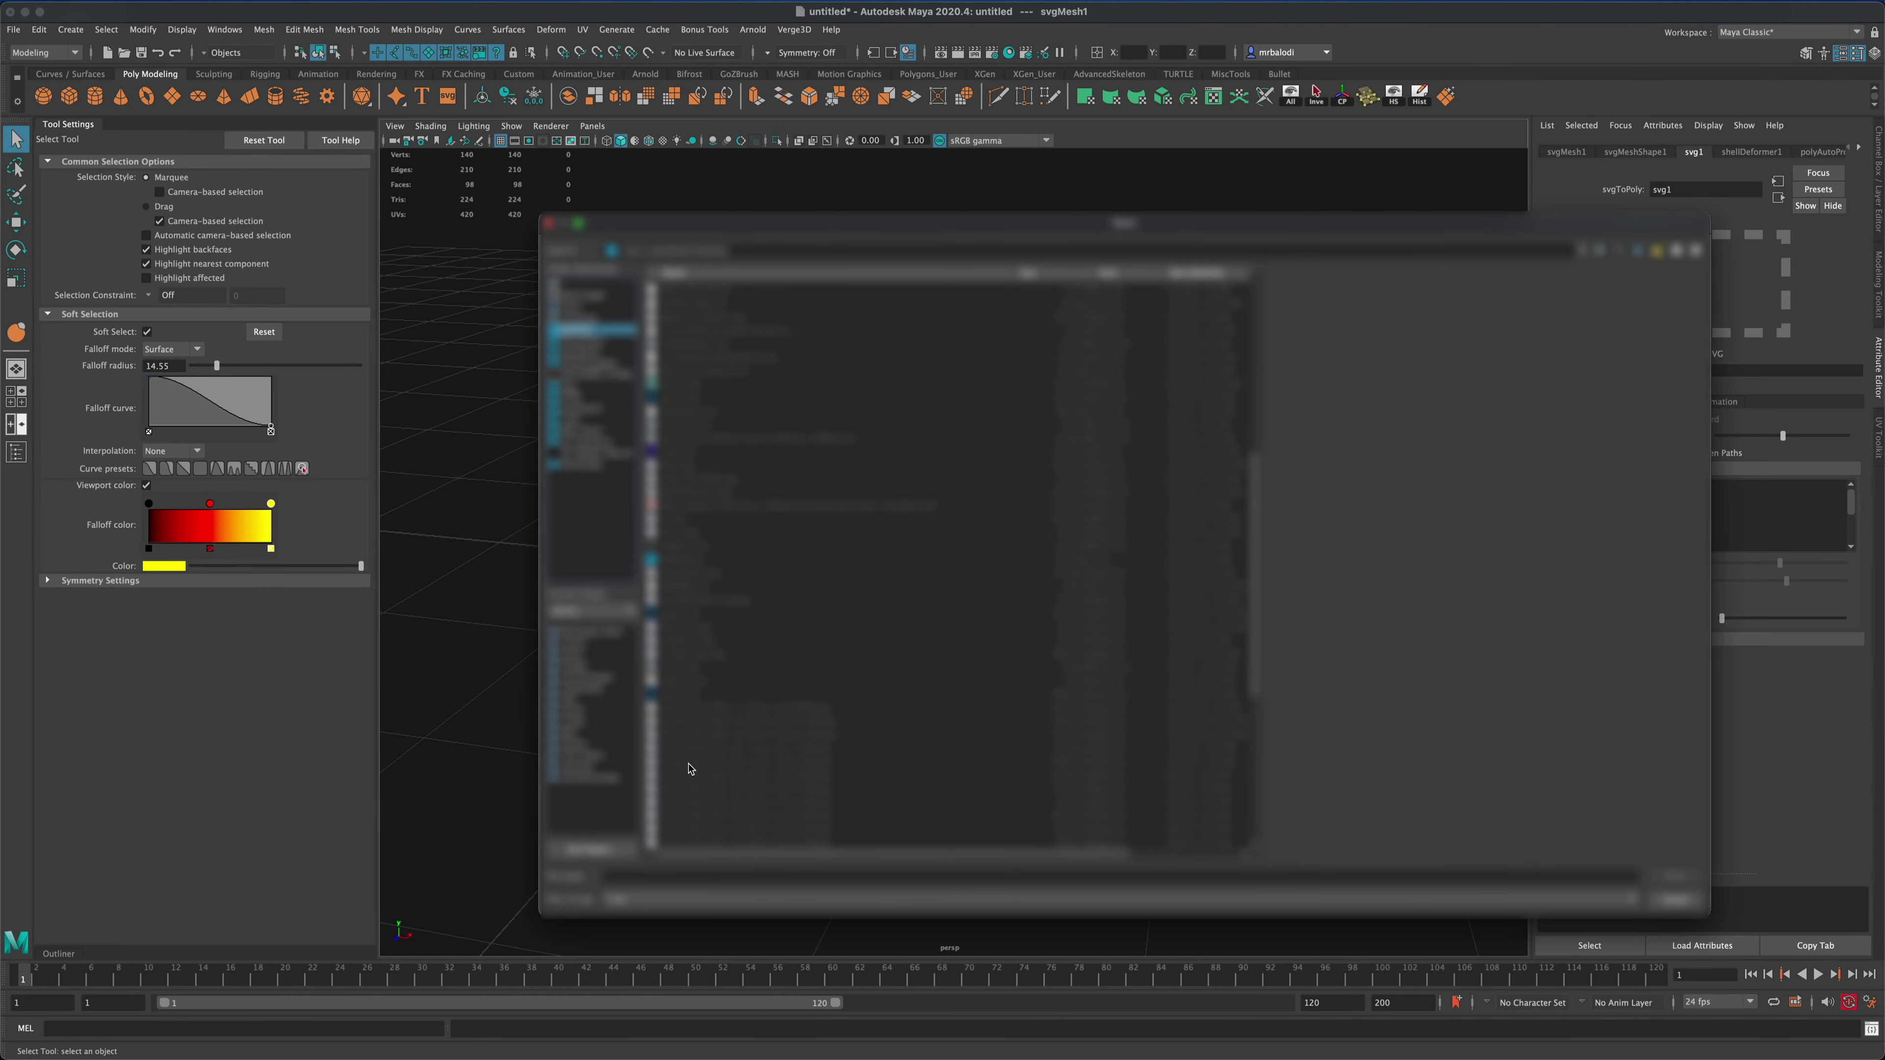
scroll(689, 769, down, 4)
click(687, 802)
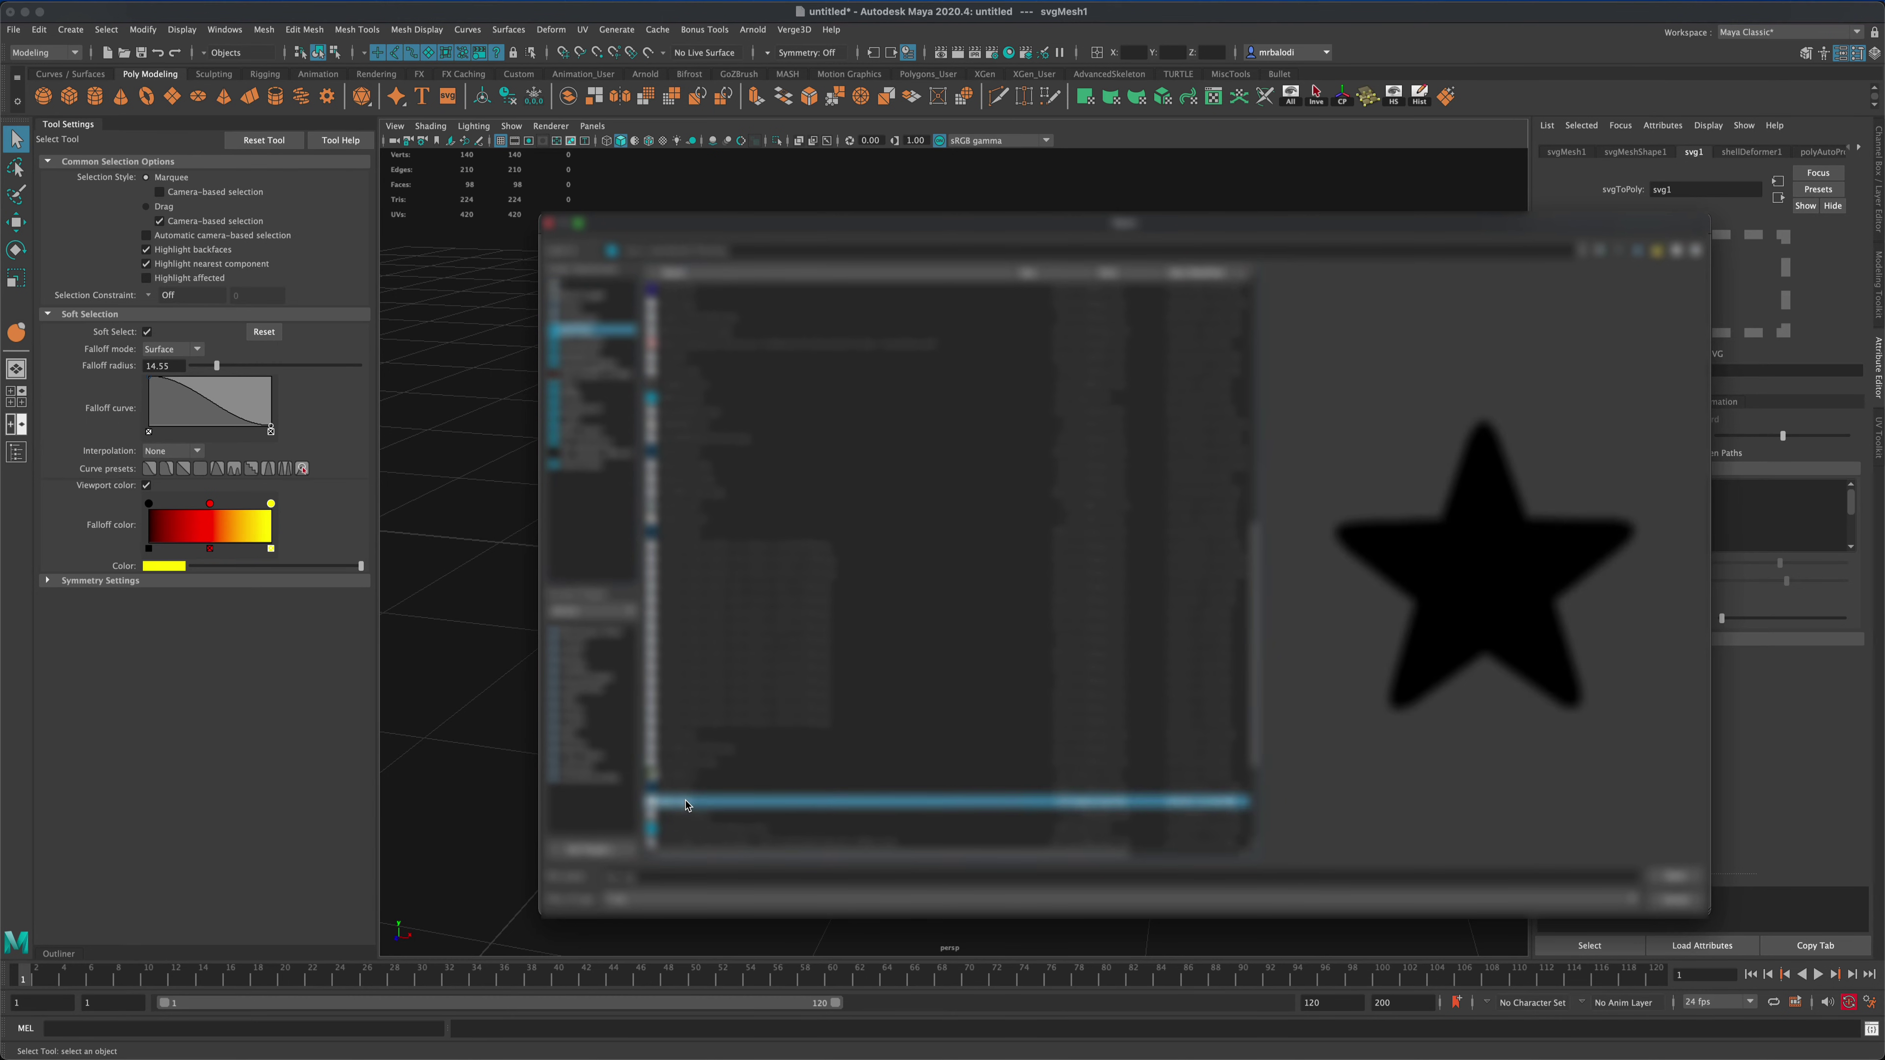
click(1678, 878)
alt+drag(1107, 606, 1184, 666)
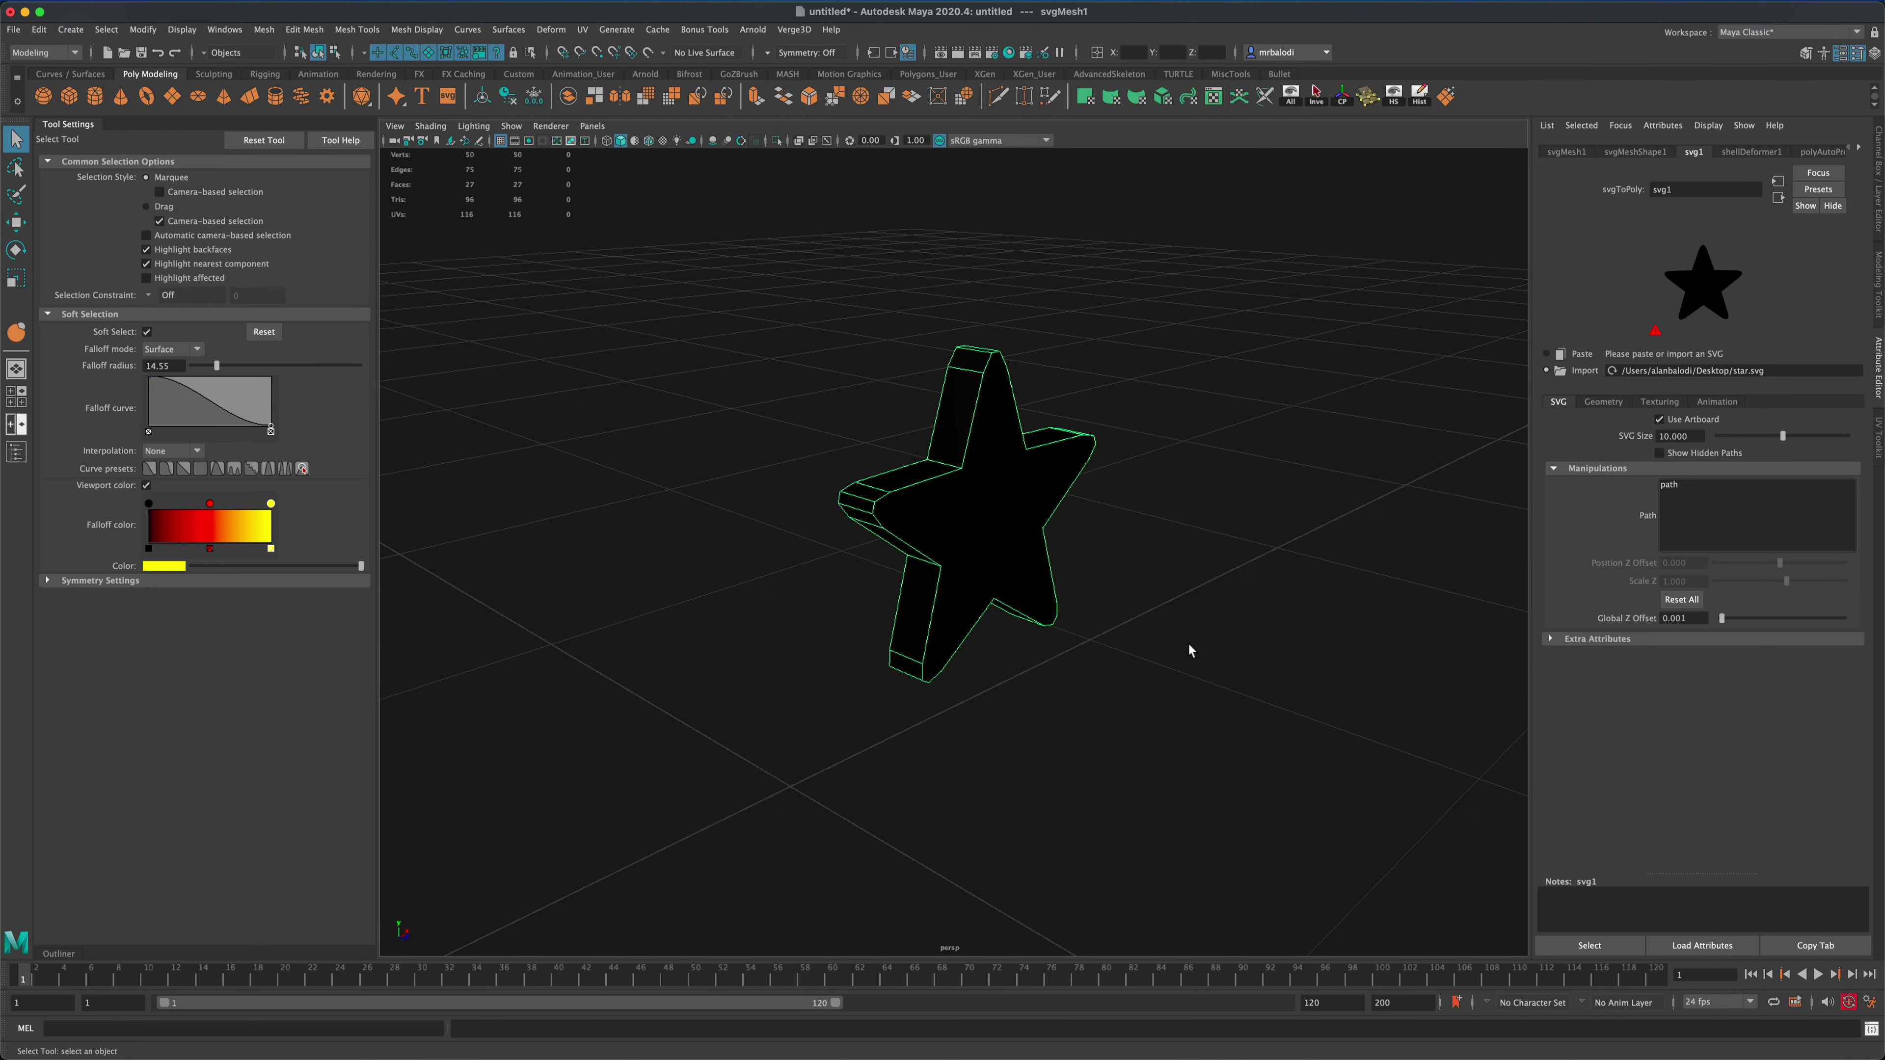
- Resize the SVG star, keeping the extrude distance at 0.200
mouse_move(1782, 436)
mouse_down()
mouse_move(1748, 439)
mouse_move(1788, 440)
mouse_up()
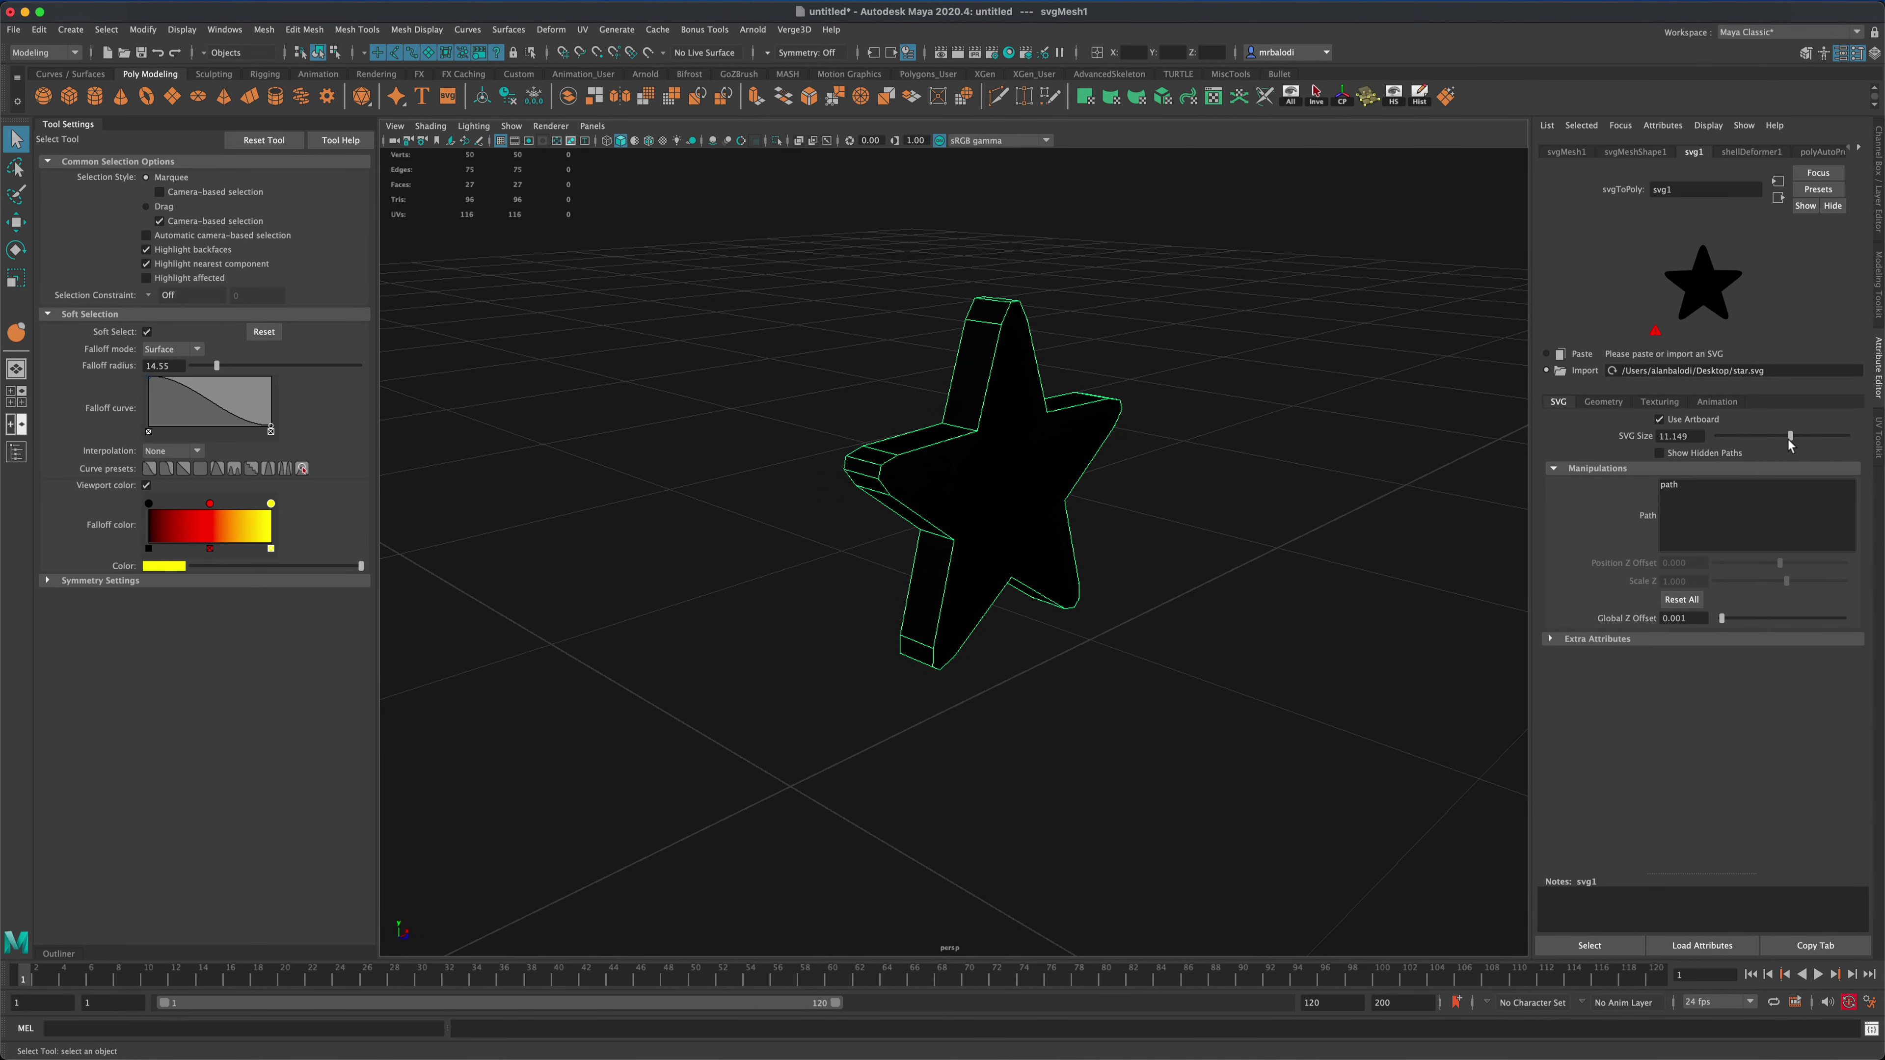
click(1604, 401)
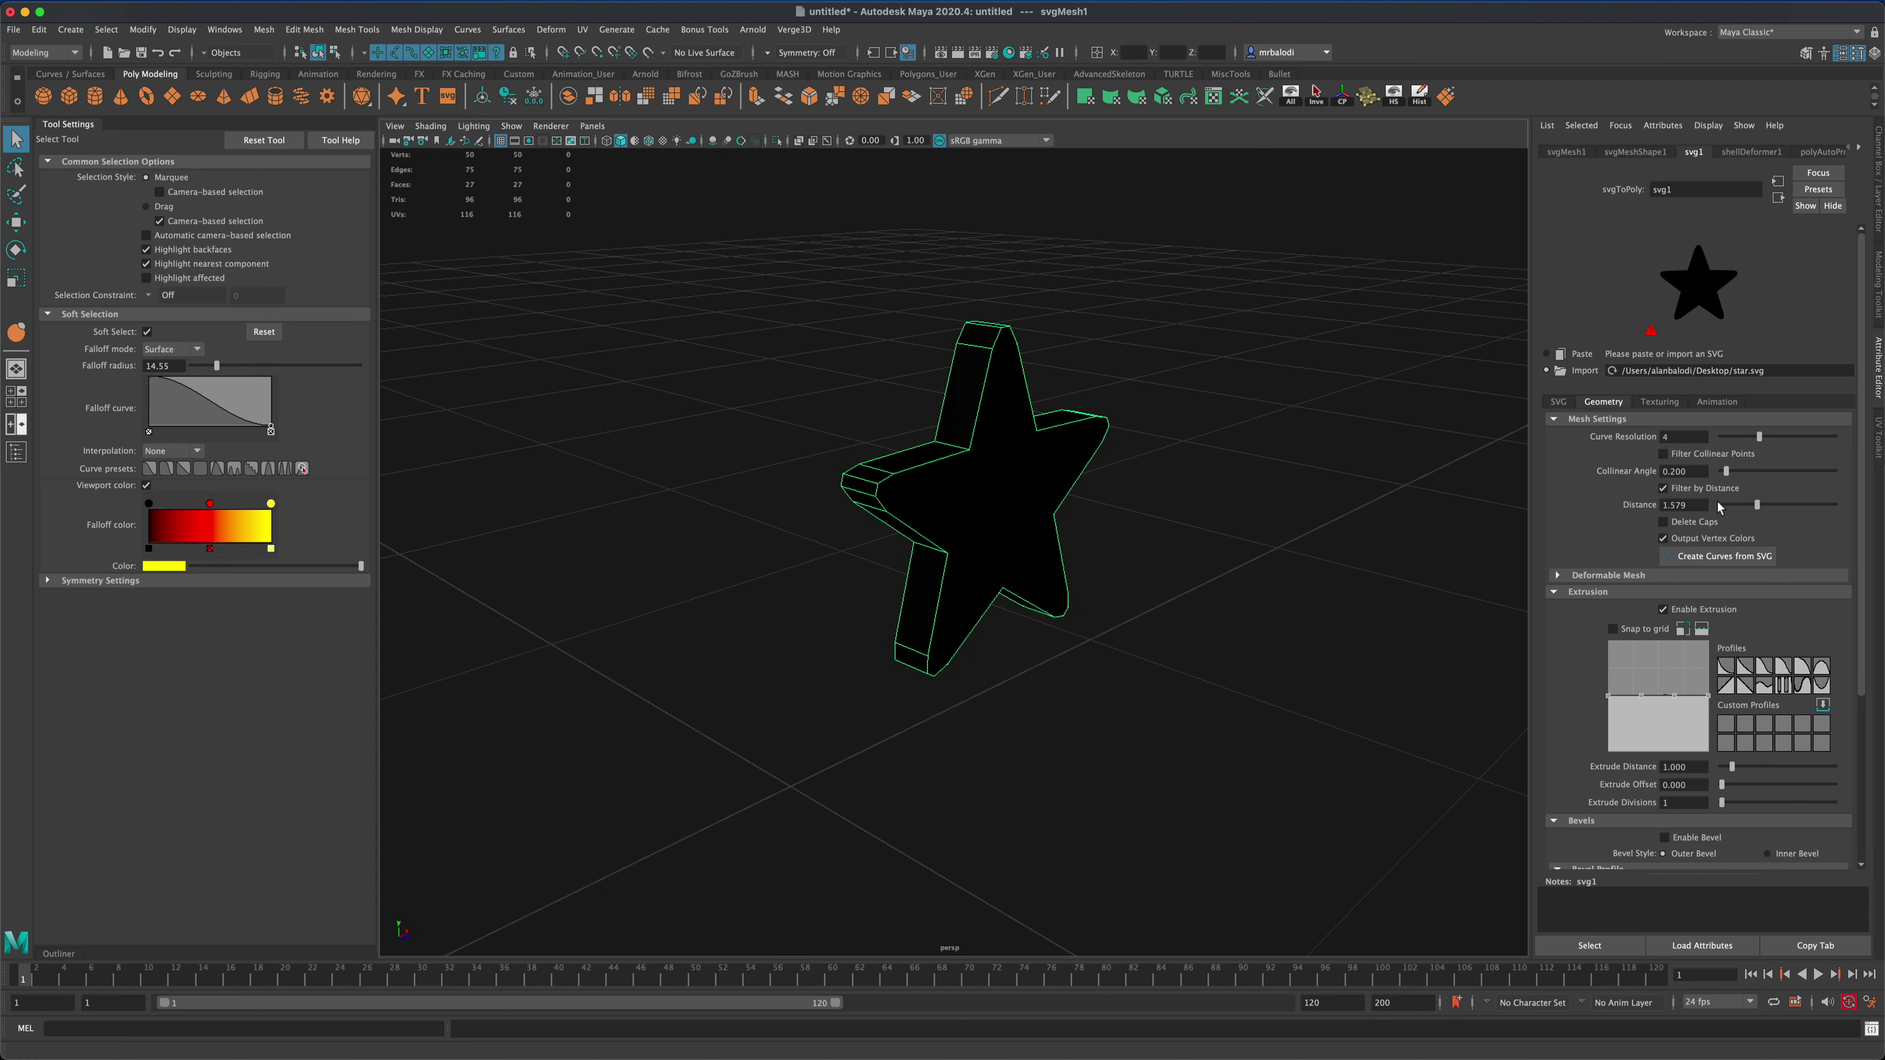
key(super+z)
- Try Curve Resolution 10 and 3, then settle on 7 for smoothly rounded points
drag(1757, 436, 1843, 449)
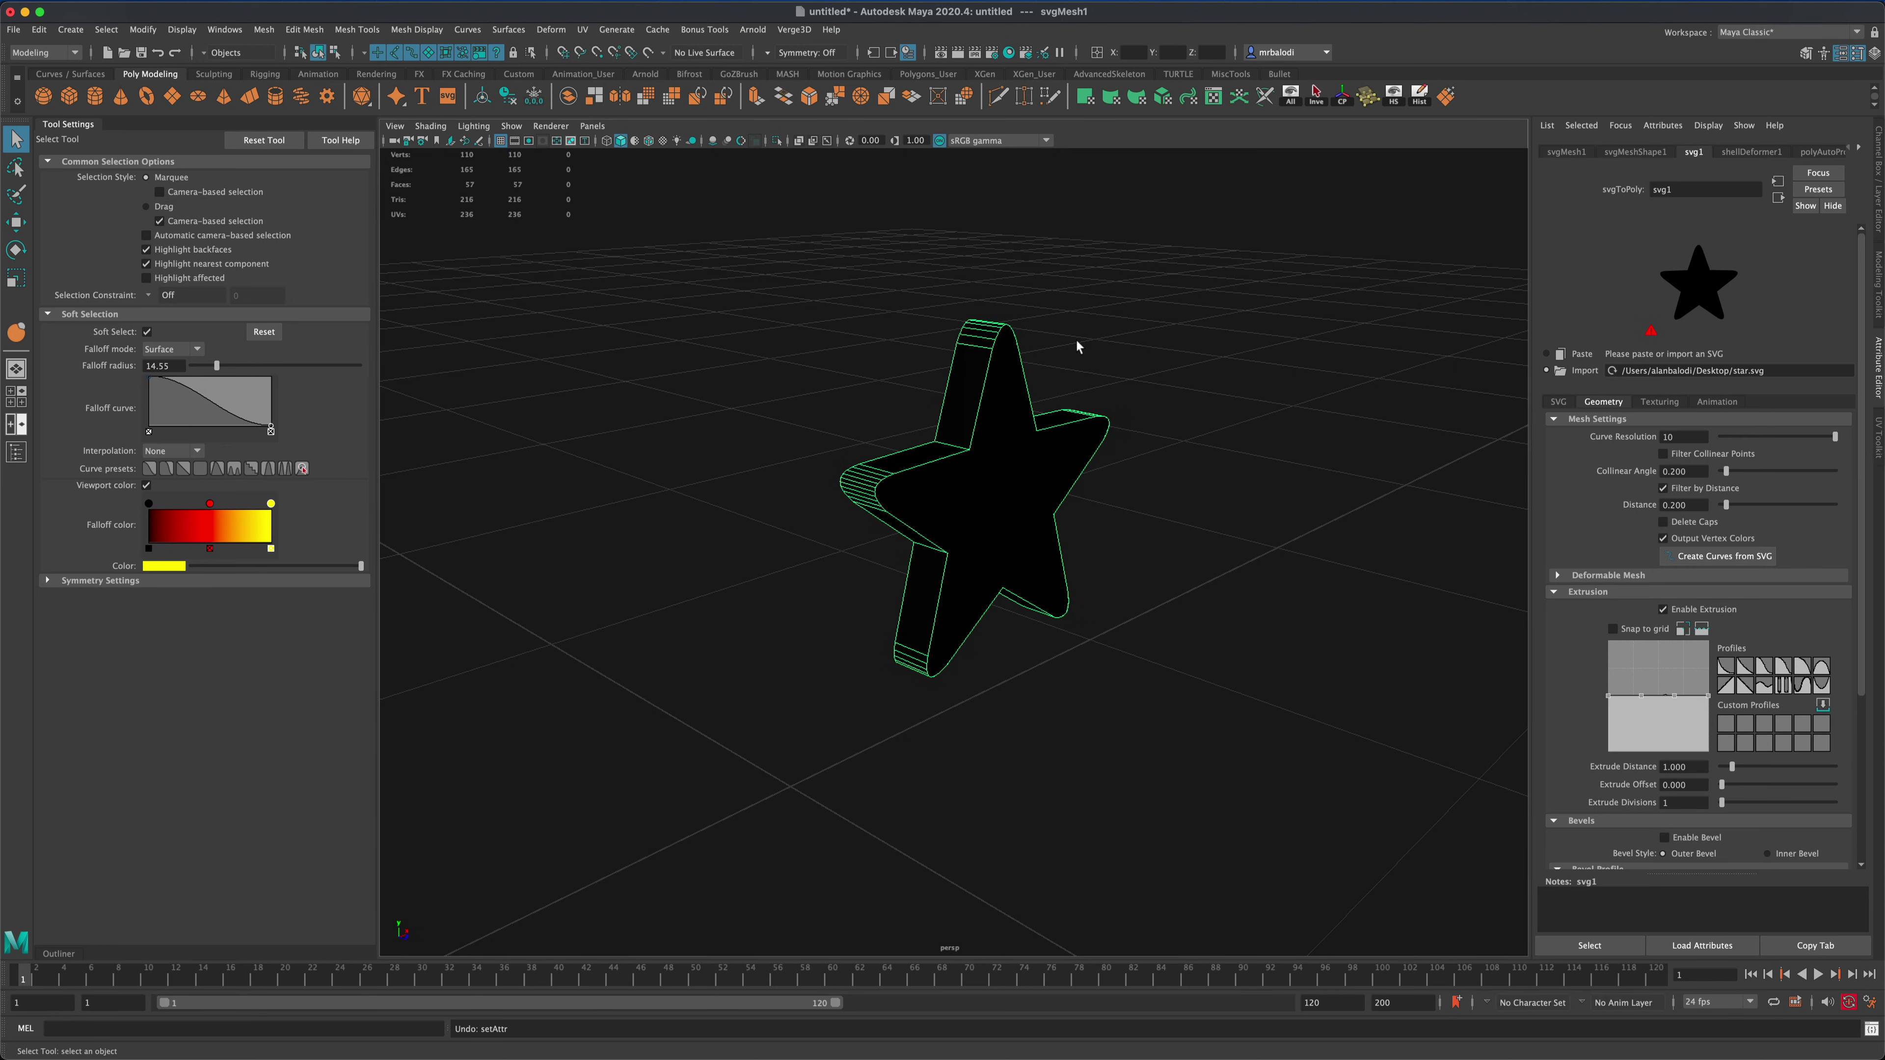
drag(1837, 436, 1696, 443)
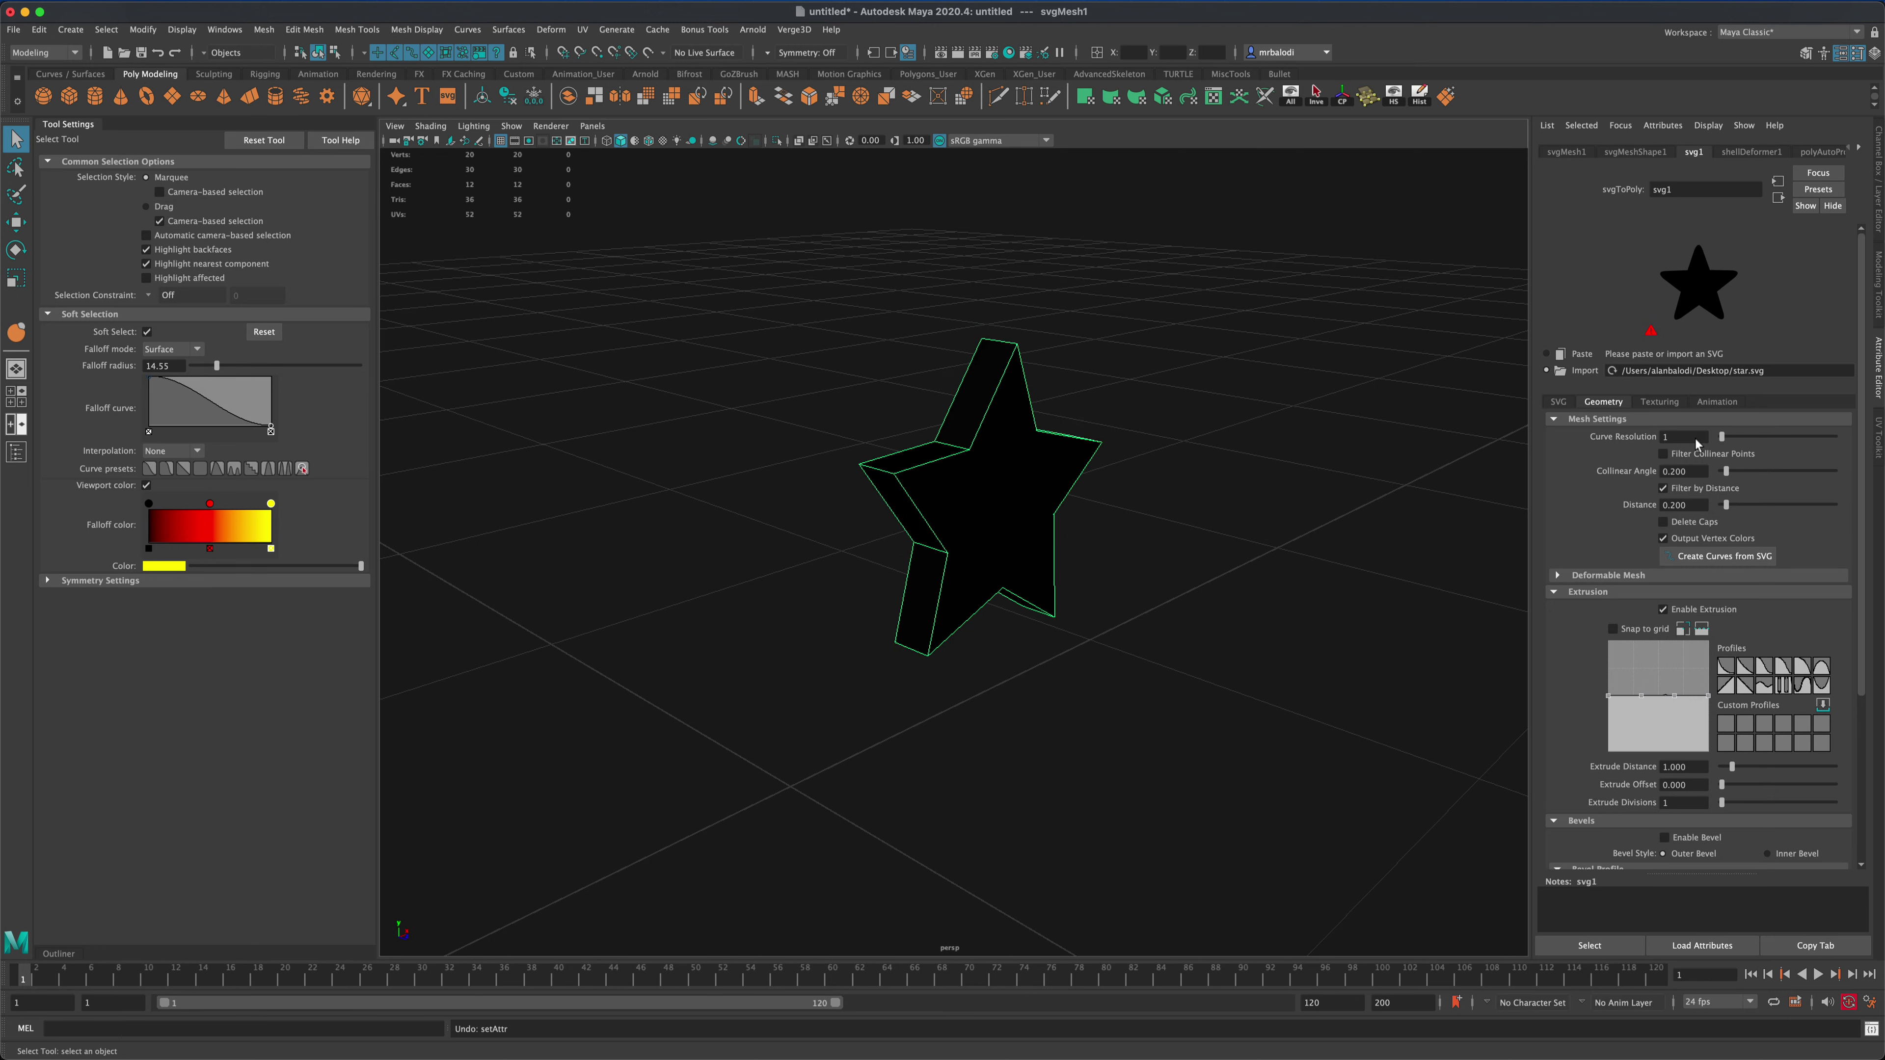
mouse_move(1216, 552)
alt+mouse_down()
mouse_move(1140, 539)
mouse_move(1191, 547)
alt+mouse_up()
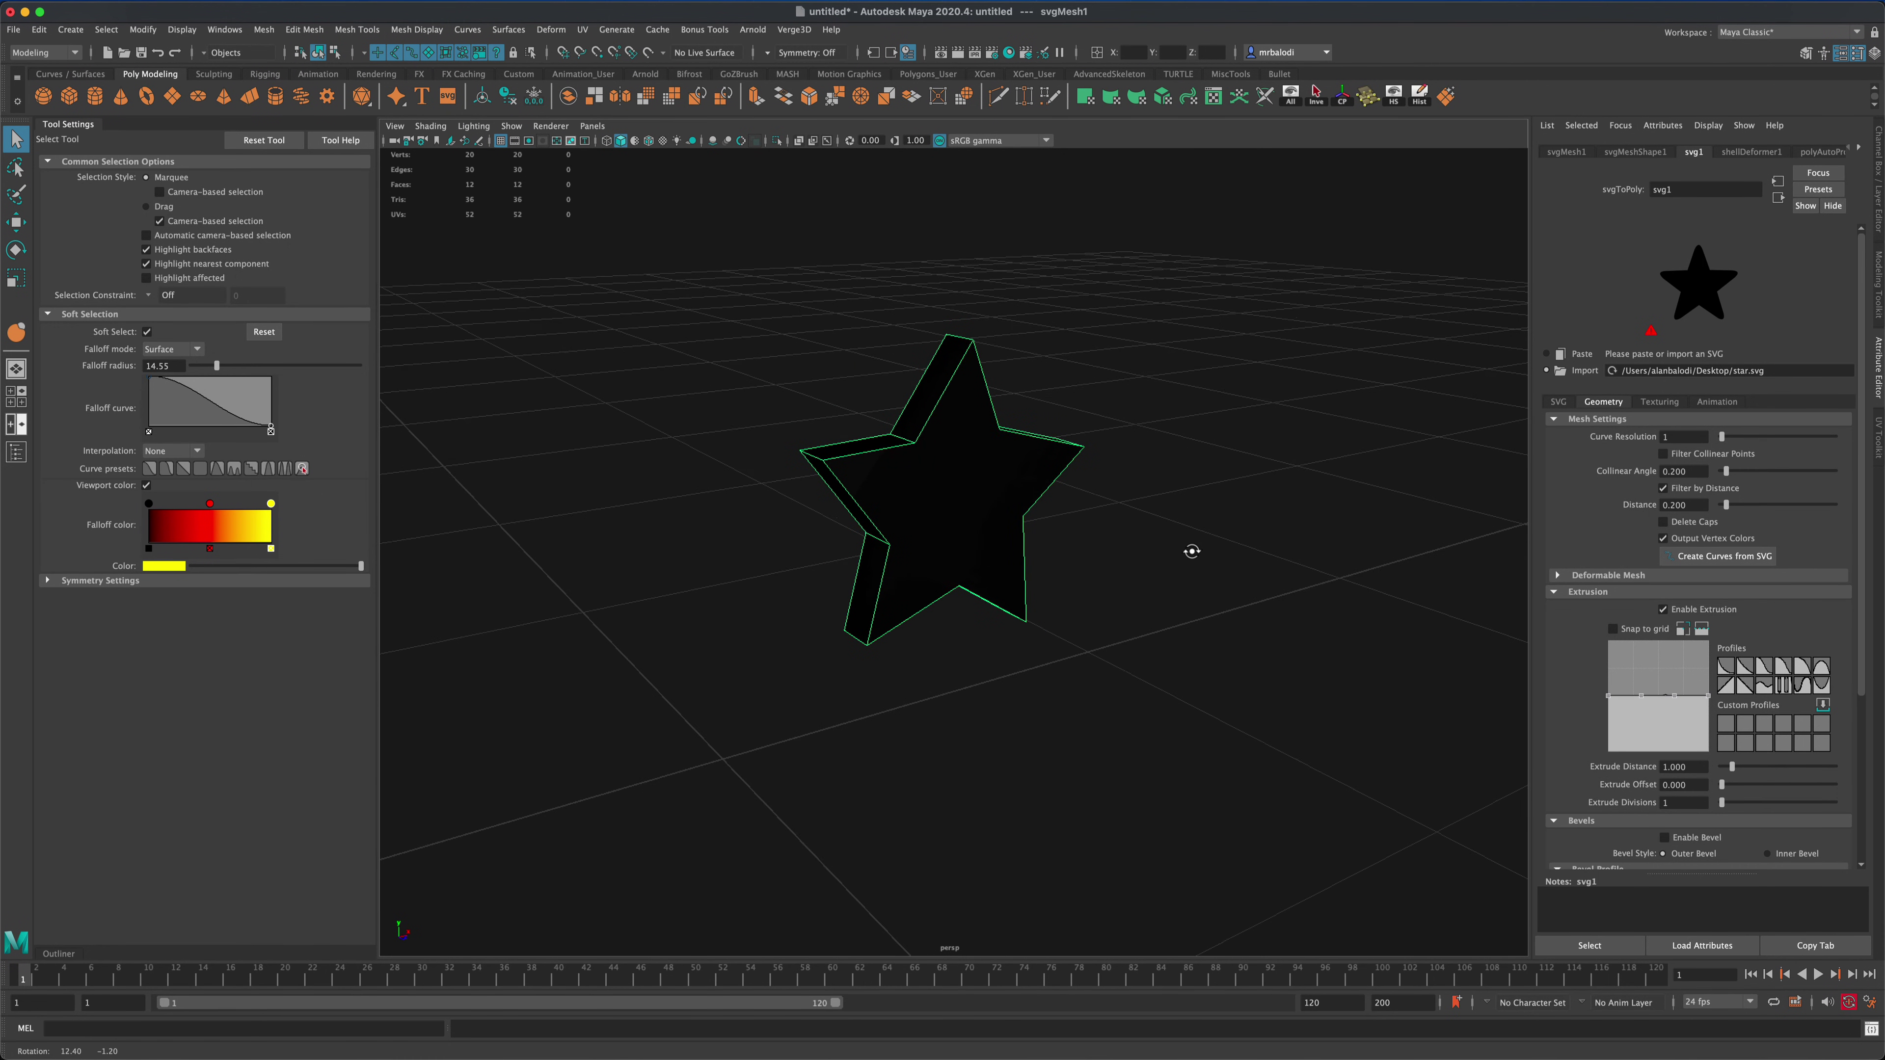
drag(1722, 436, 1797, 454)
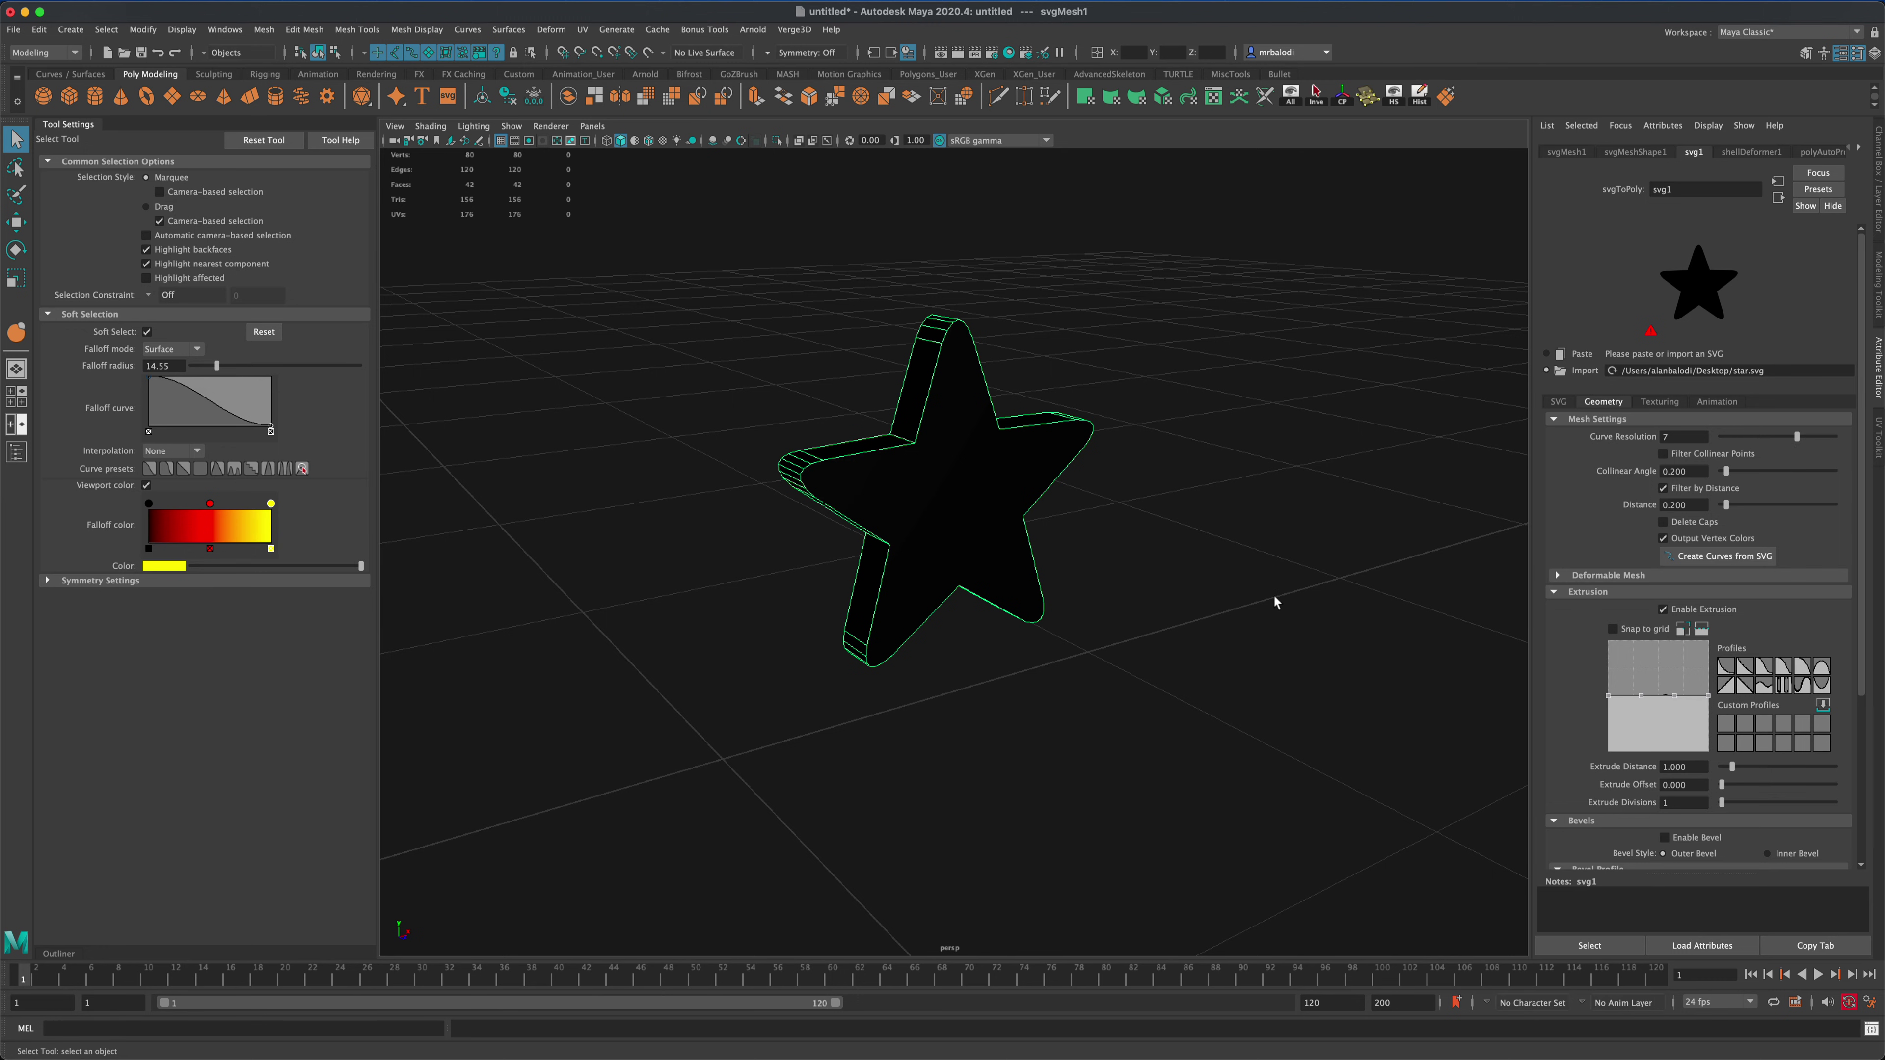
mouse_move(1275, 602)
alt+mouse_down()
mouse_move(1178, 594)
mouse_move(1285, 591)
alt+mouse_up()
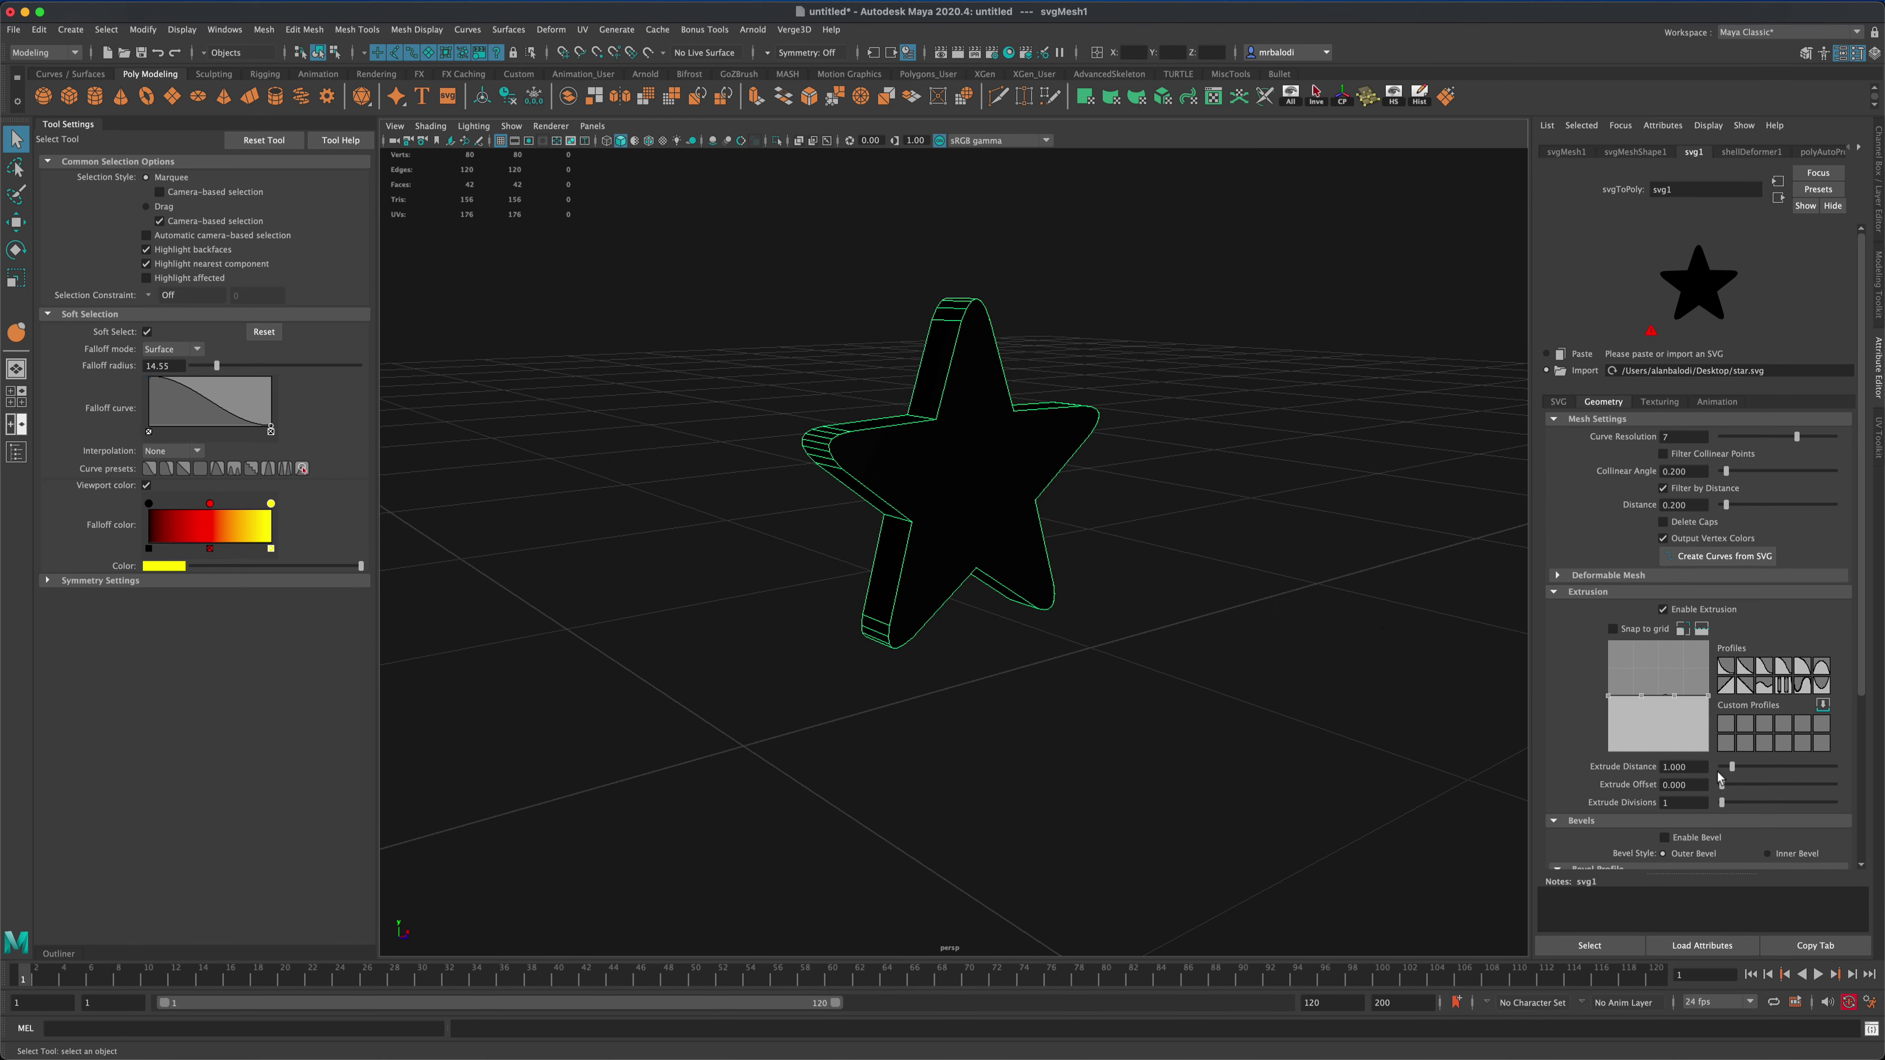
- Set the star's Extrude Distance to 1.468, Extrude Divisions to 1 and Curve Resolution to 5
drag(1731, 773, 1748, 800)
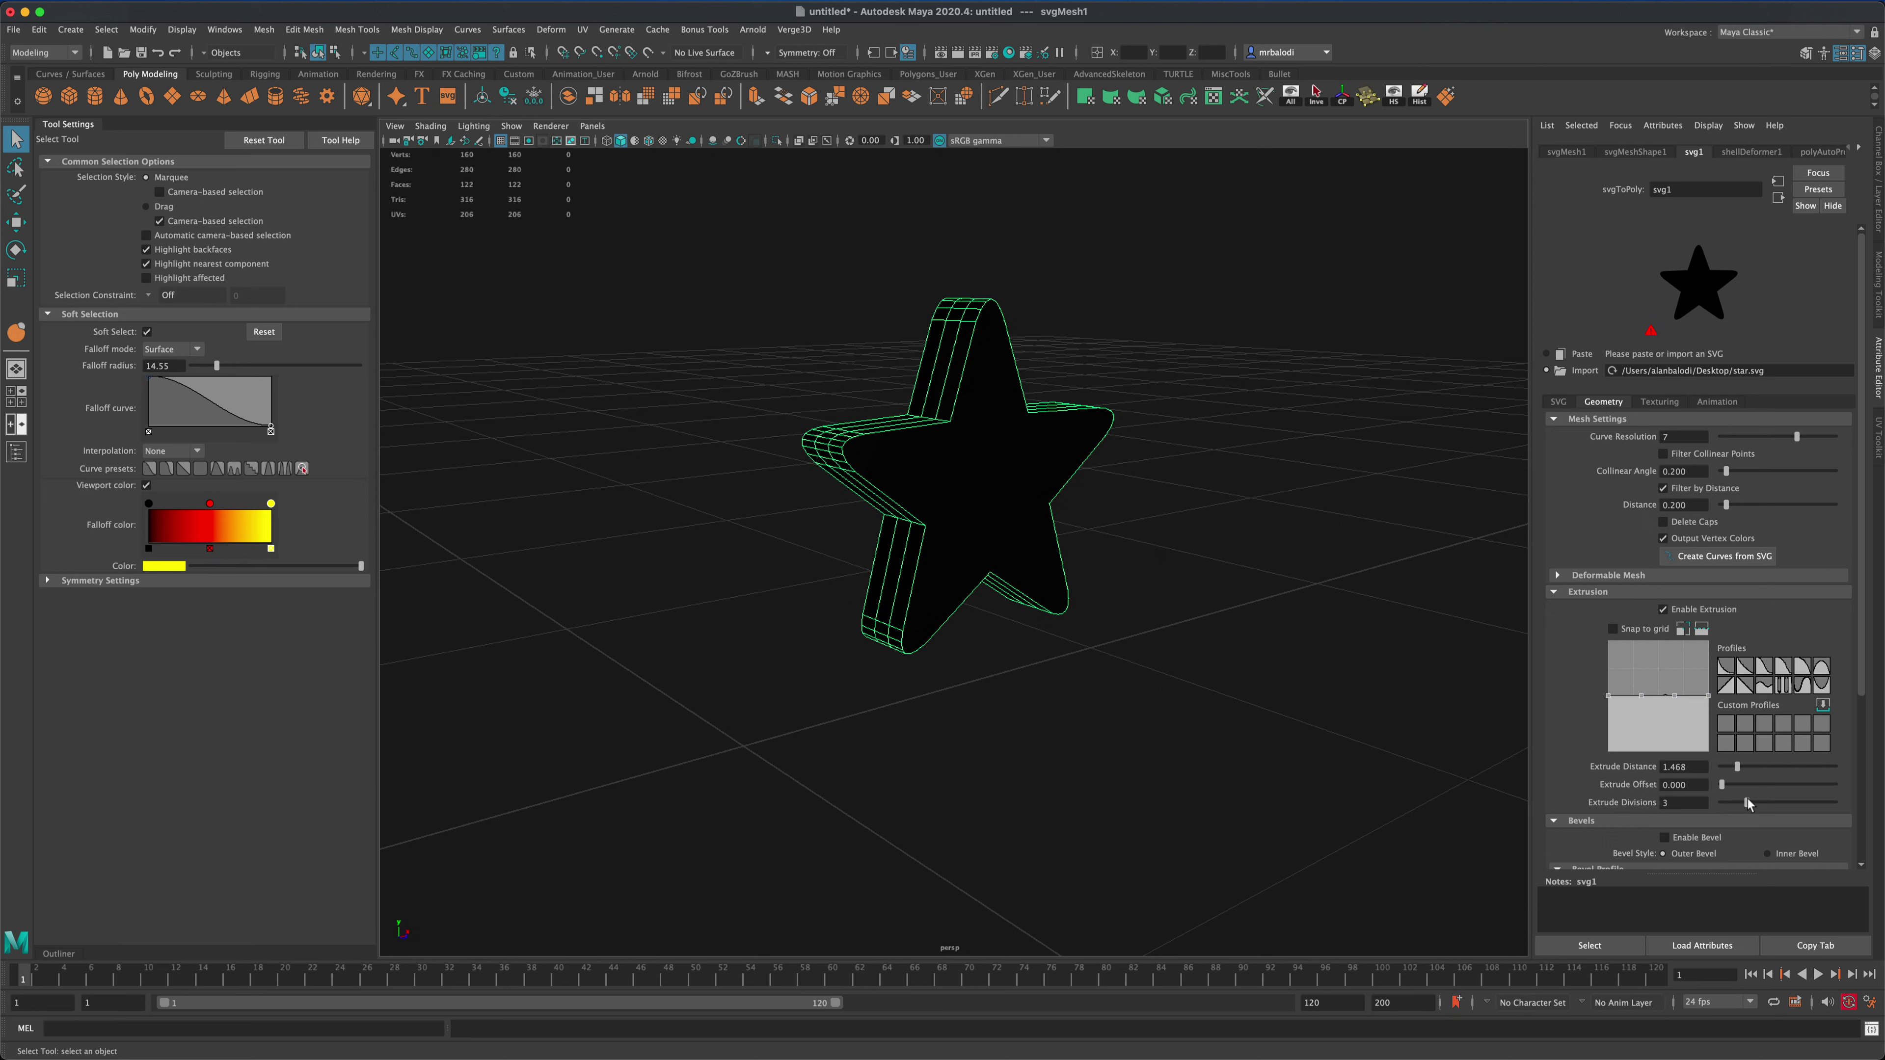
alt+drag(1224, 409, 1483, 562)
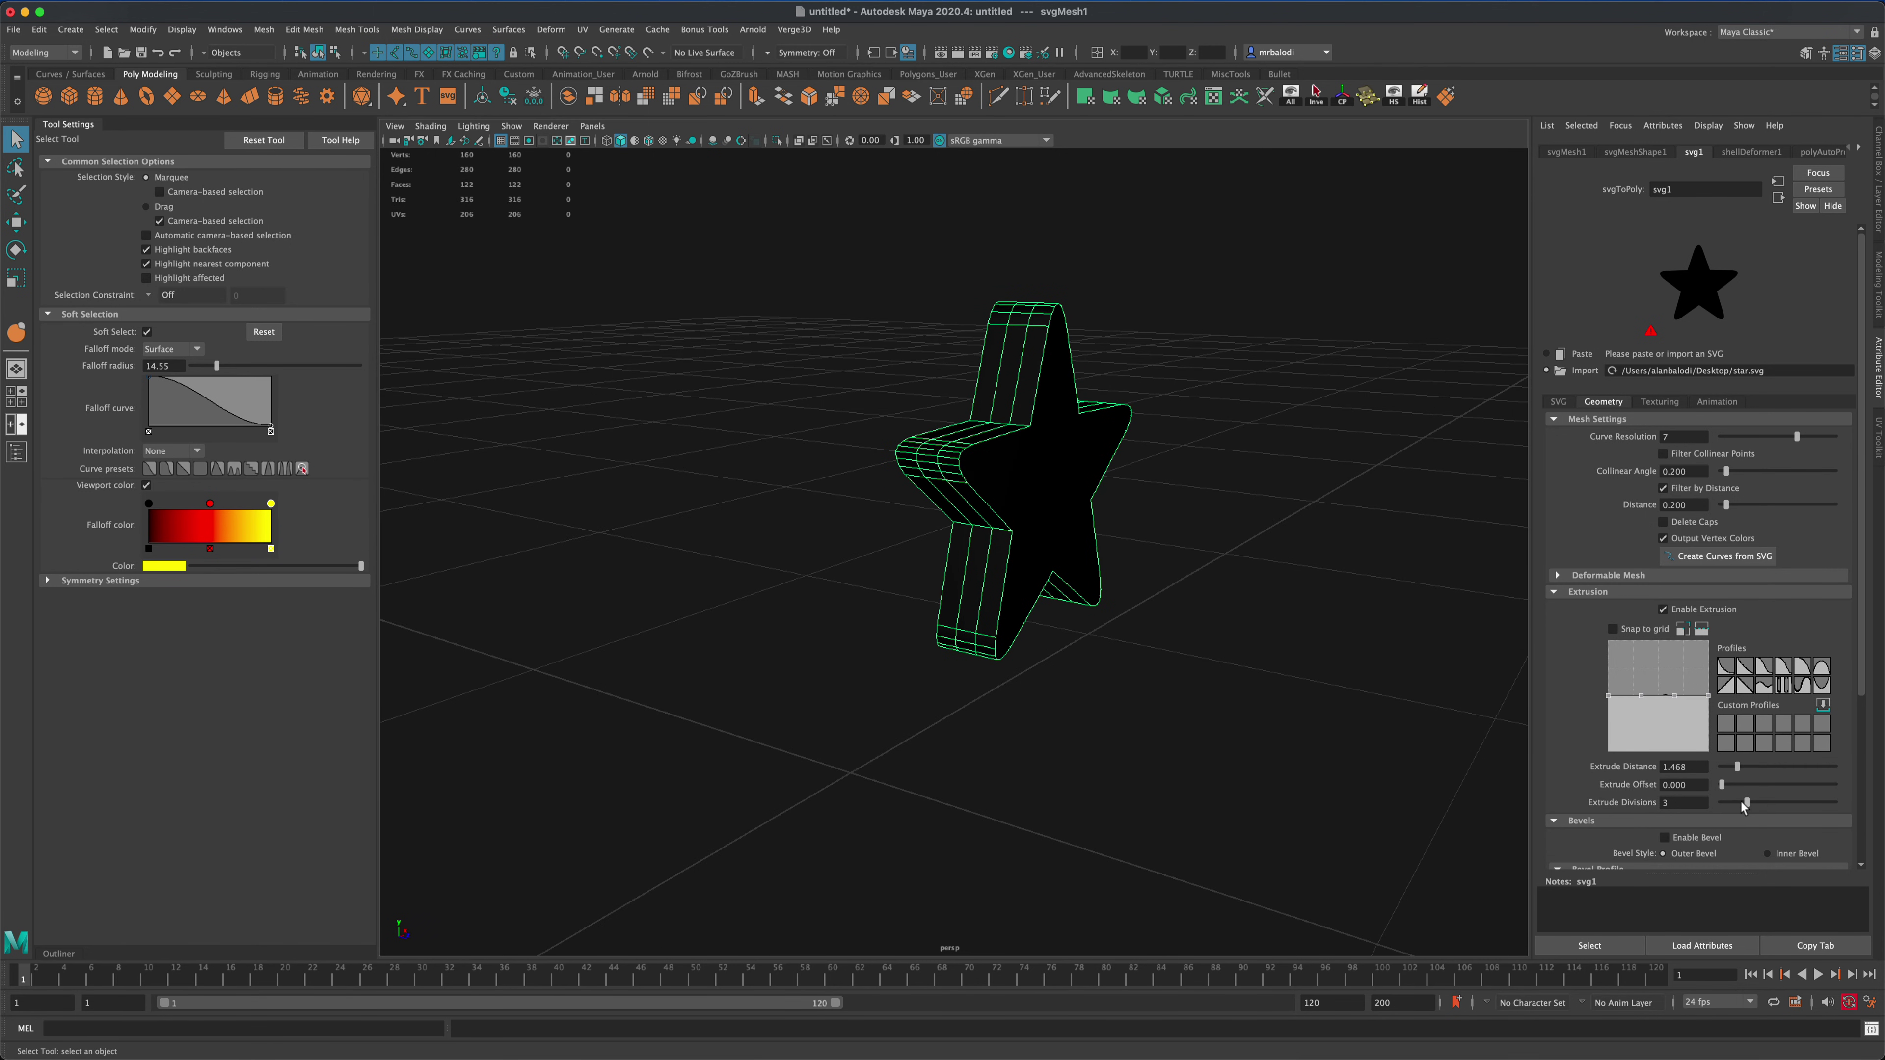
drag(1742, 803, 1723, 803)
alt+drag(1249, 679, 1187, 661)
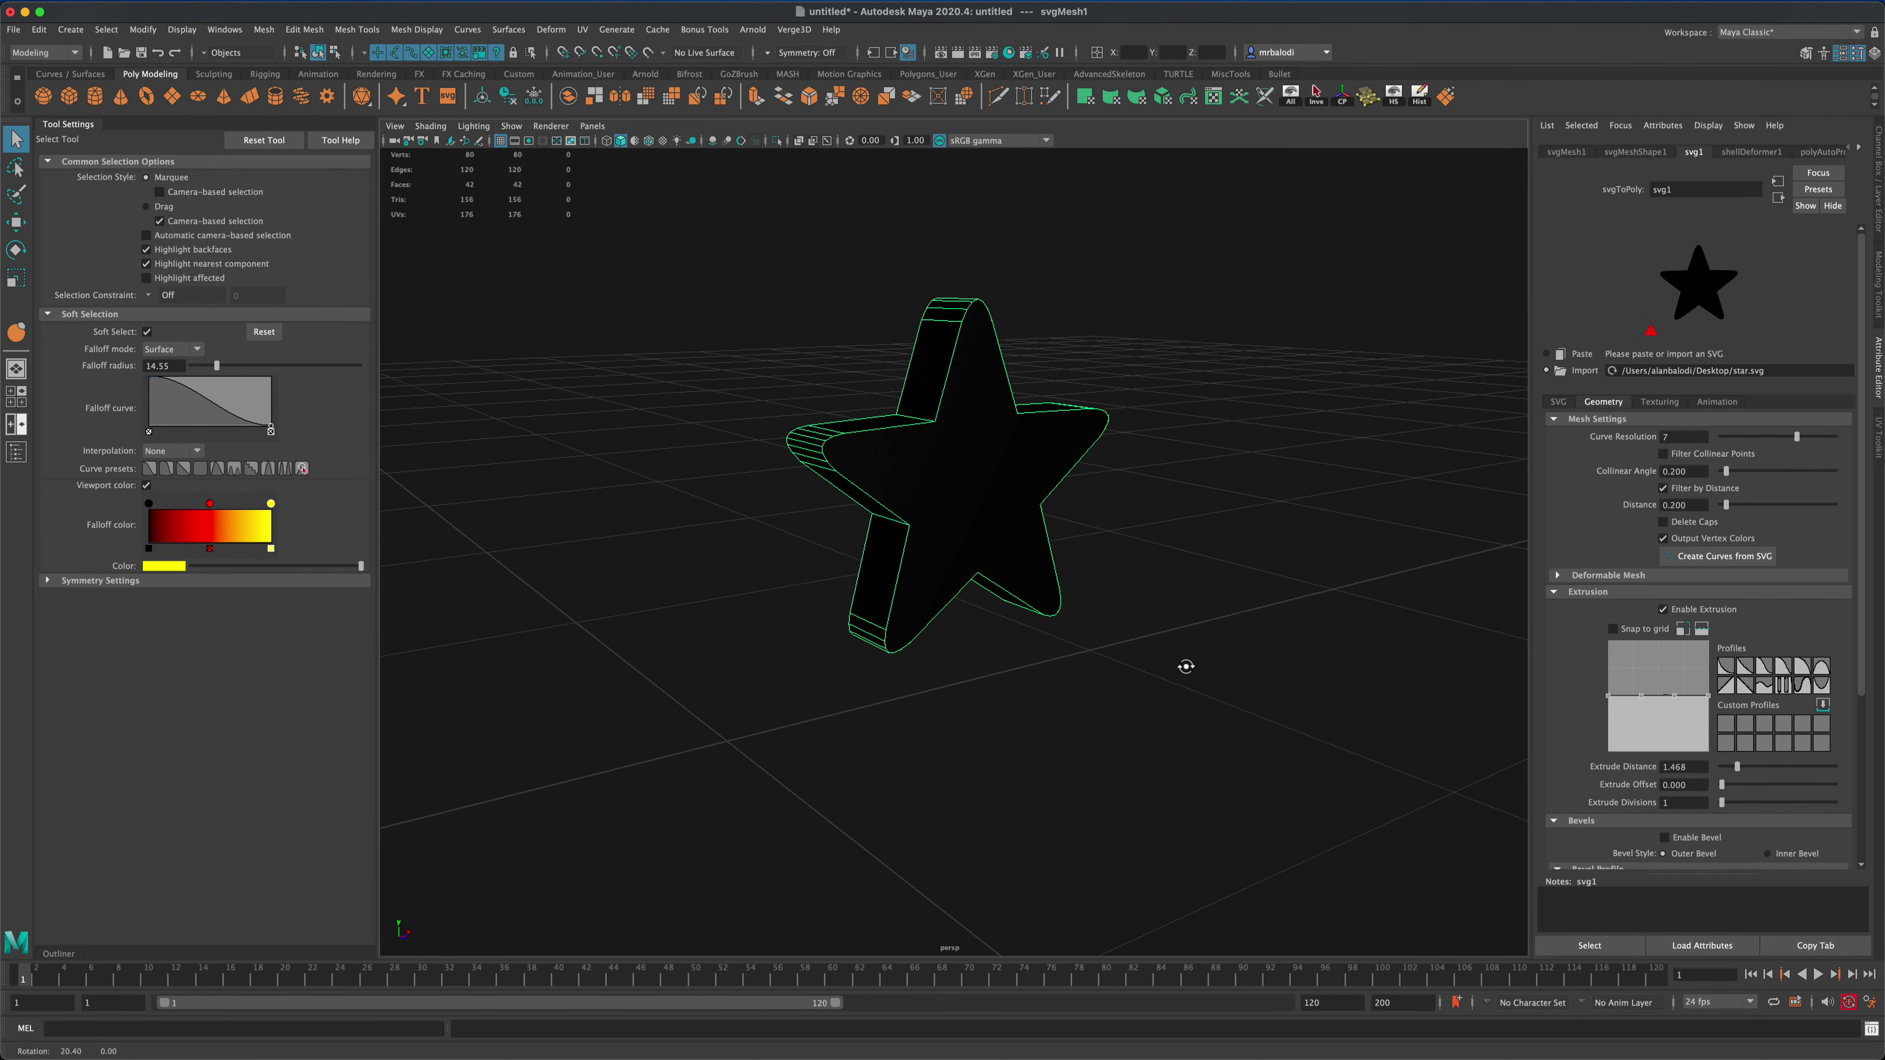
drag(1797, 433, 1770, 447)
- Delete the star's history with Edit > Delete by Type > History, then select the Move Tool
mouse_move(1269, 554)
alt+mouse_down()
mouse_move(1157, 560)
mouse_move(1325, 552)
mouse_move(1247, 555)
alt+mouse_up()
alt+drag(651, 364, 652, 370)
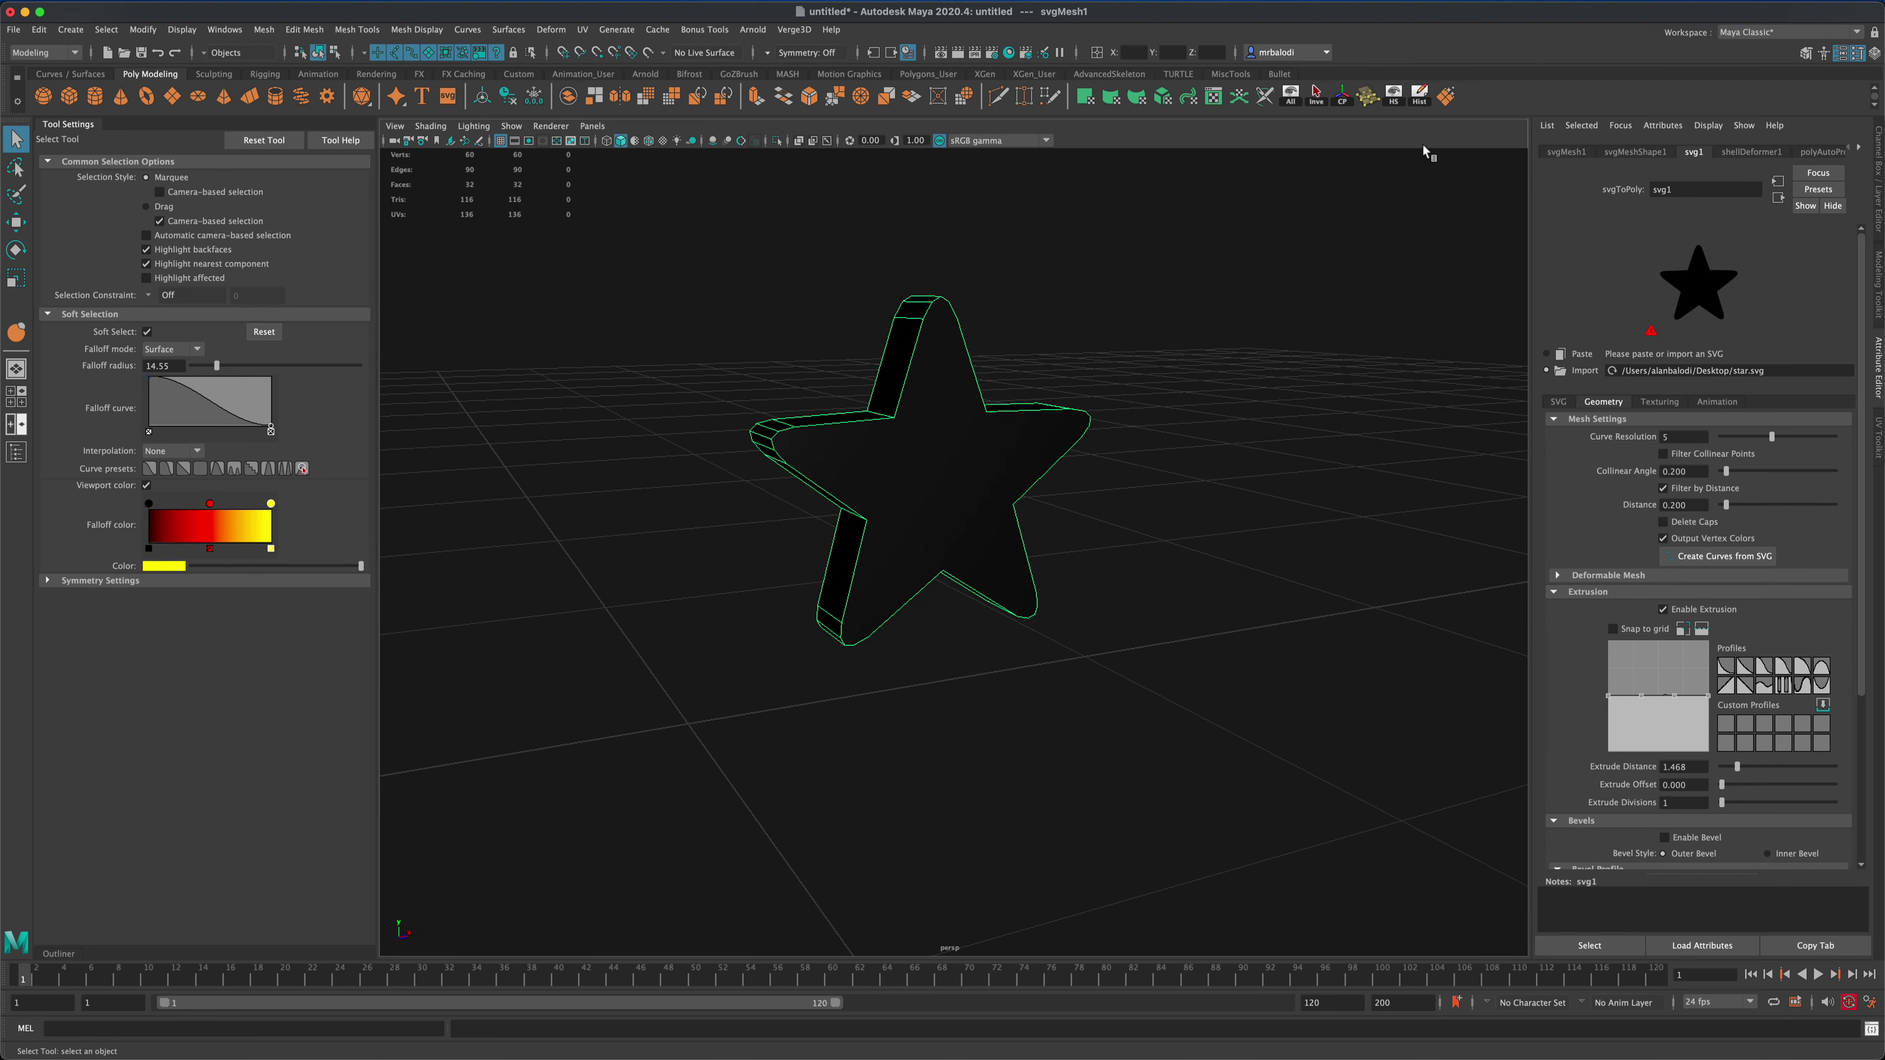
alt+drag(1236, 308, 1329, 232)
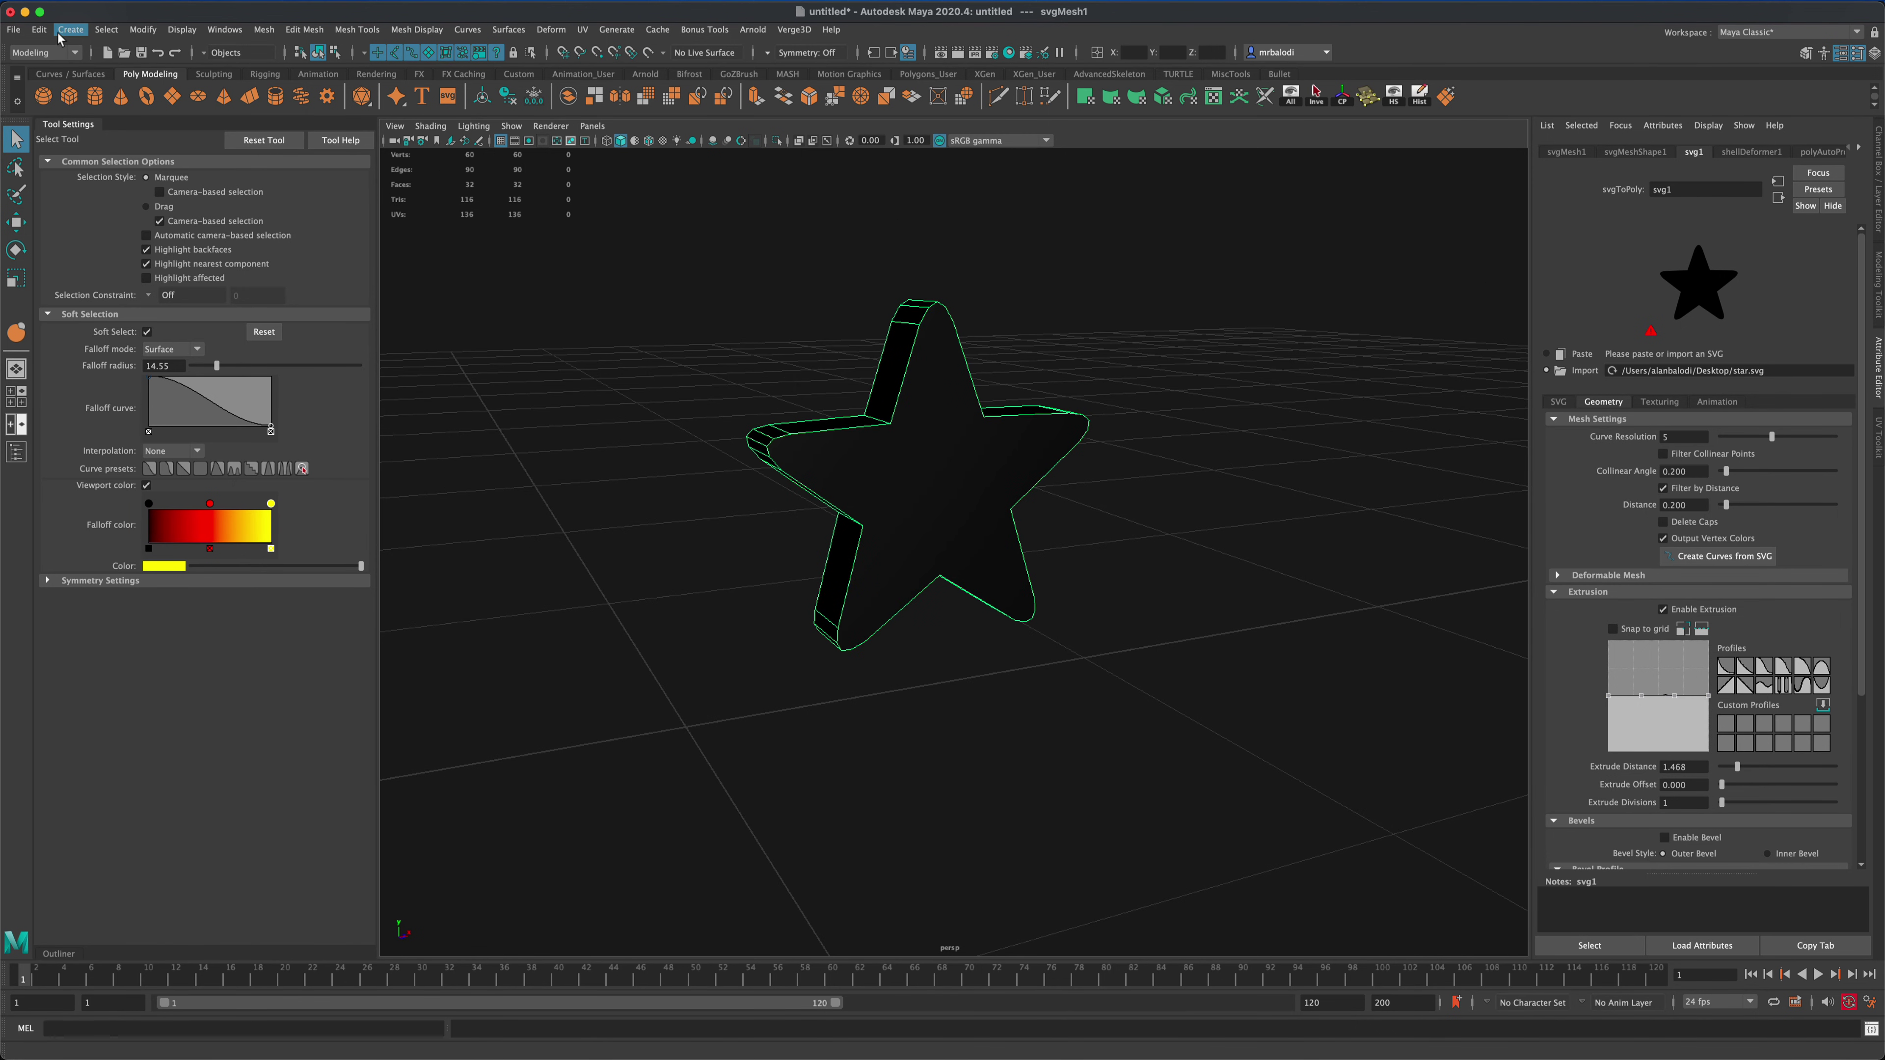
click(38, 30)
mouse_move(106, 210)
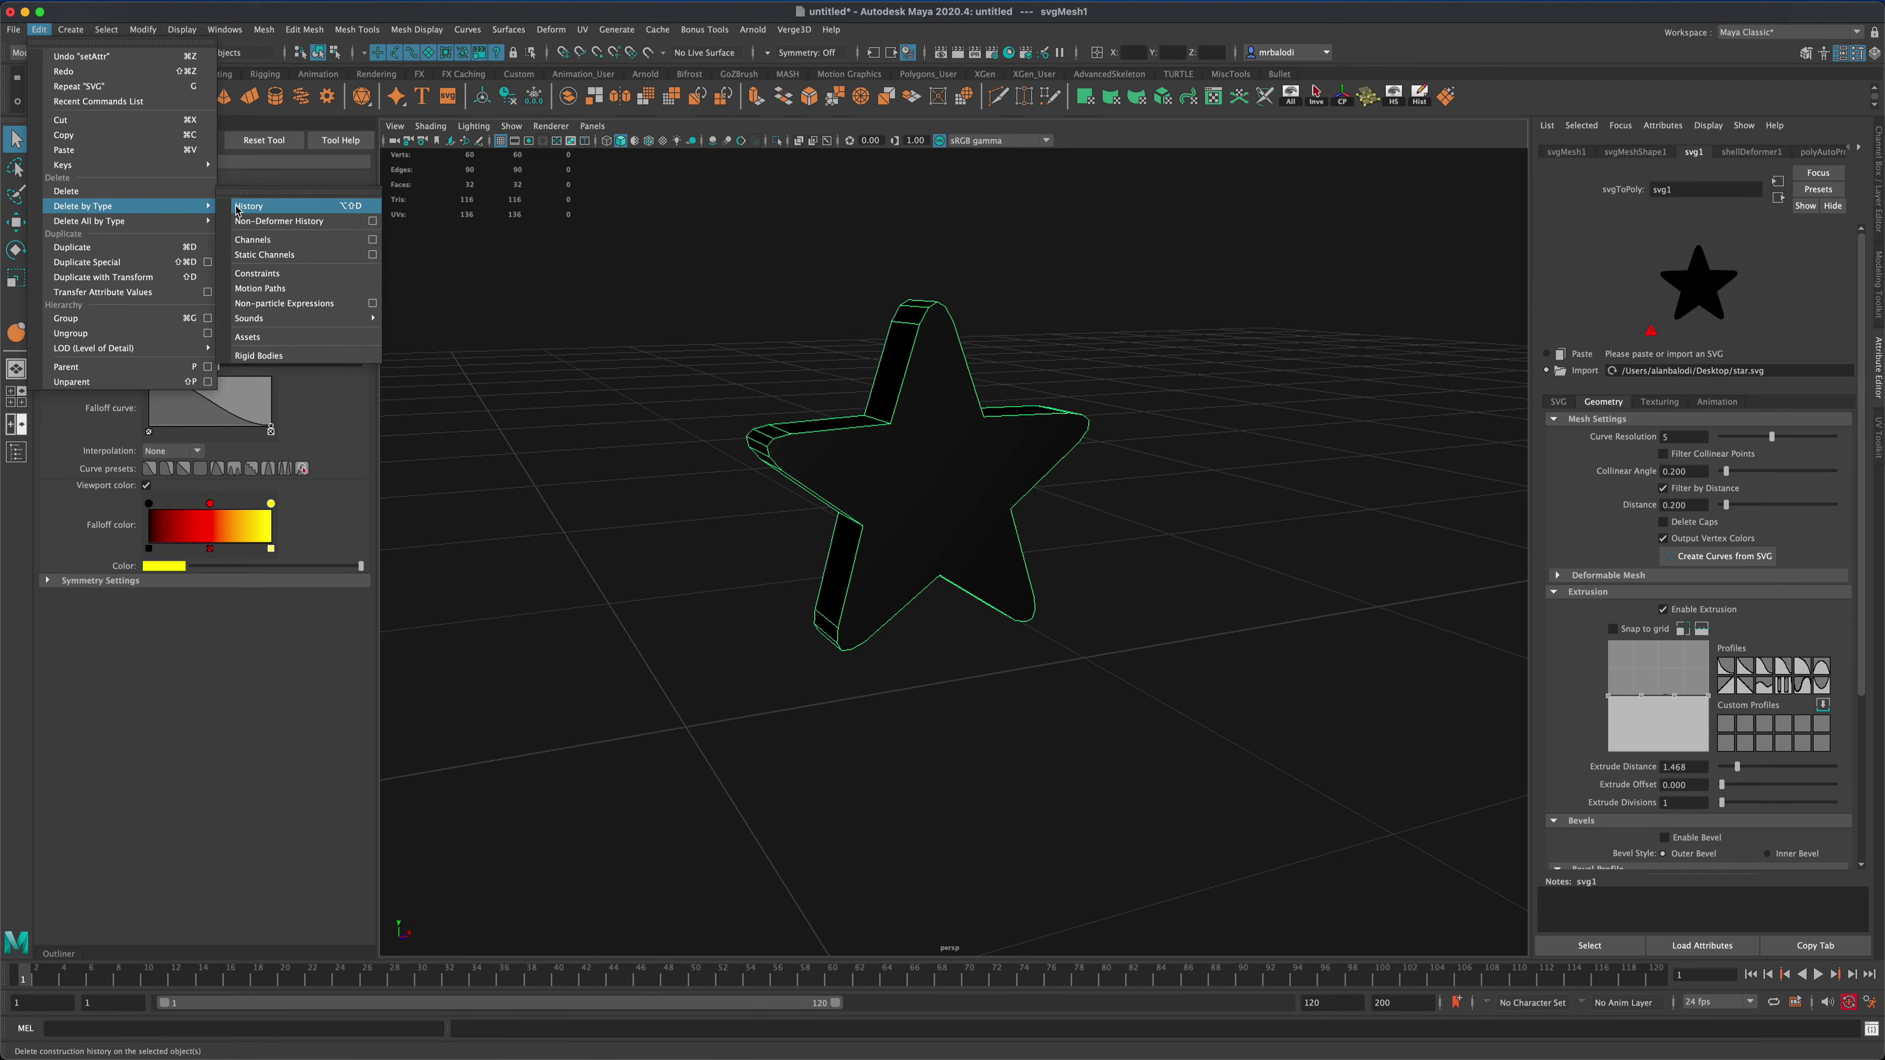
click(252, 206)
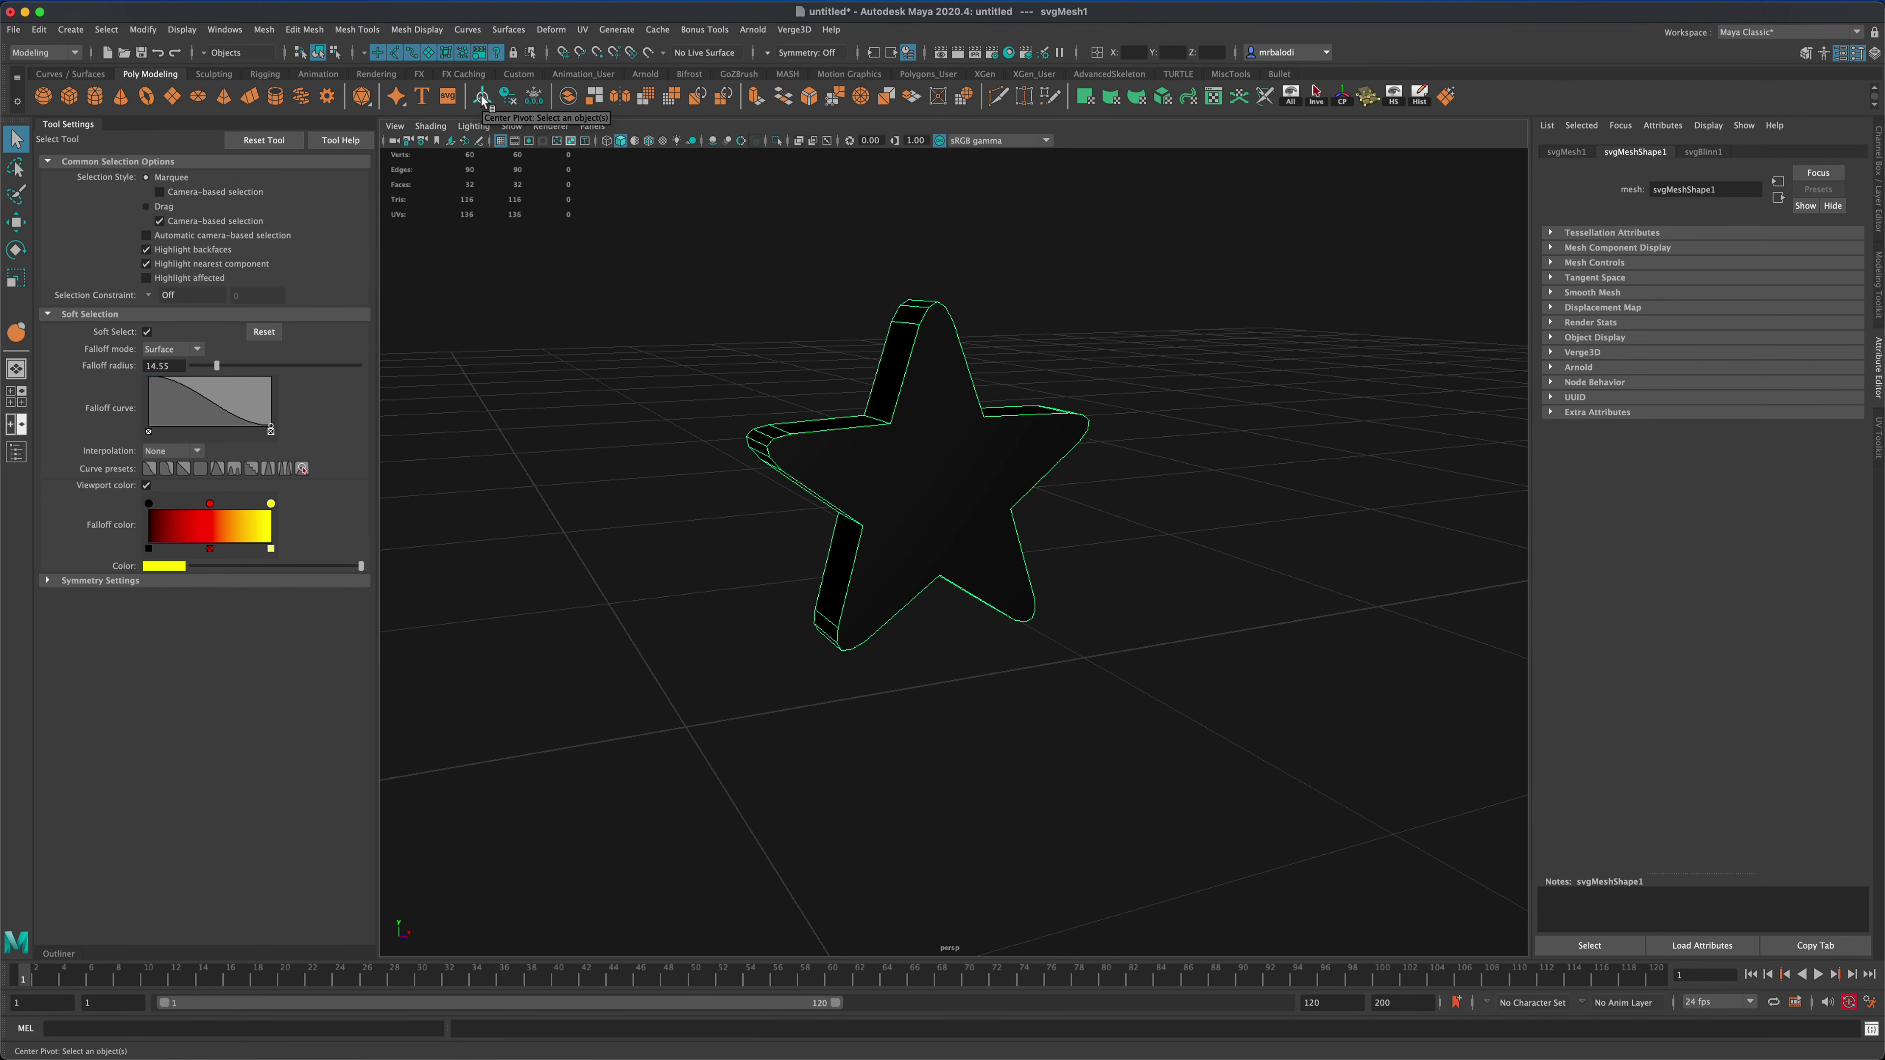
click(16, 221)
mouse_move(727, 634)
alt+mouse_down()
mouse_move(702, 644)
mouse_move(774, 644)
mouse_move(720, 651)
alt+mouse_up()
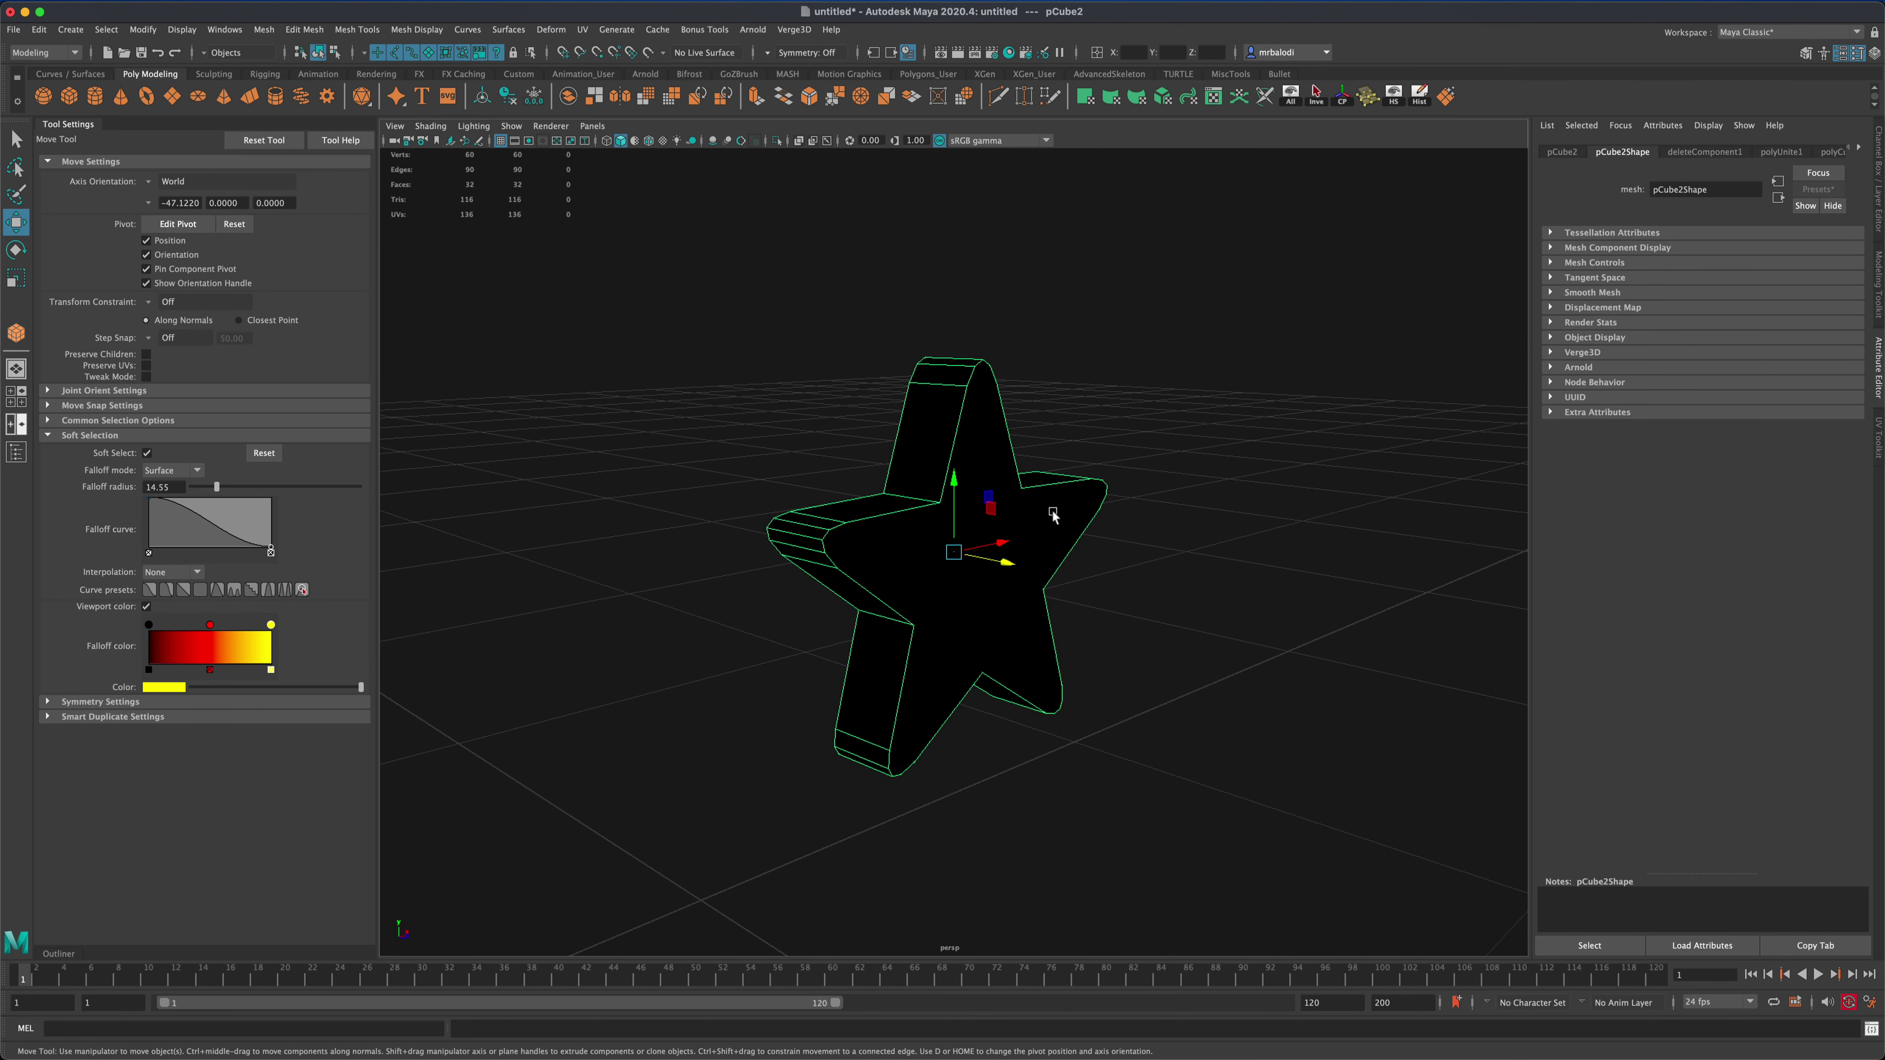
- Assign a new Arnold aiStandardSurface material to the star
right_click(1054, 514)
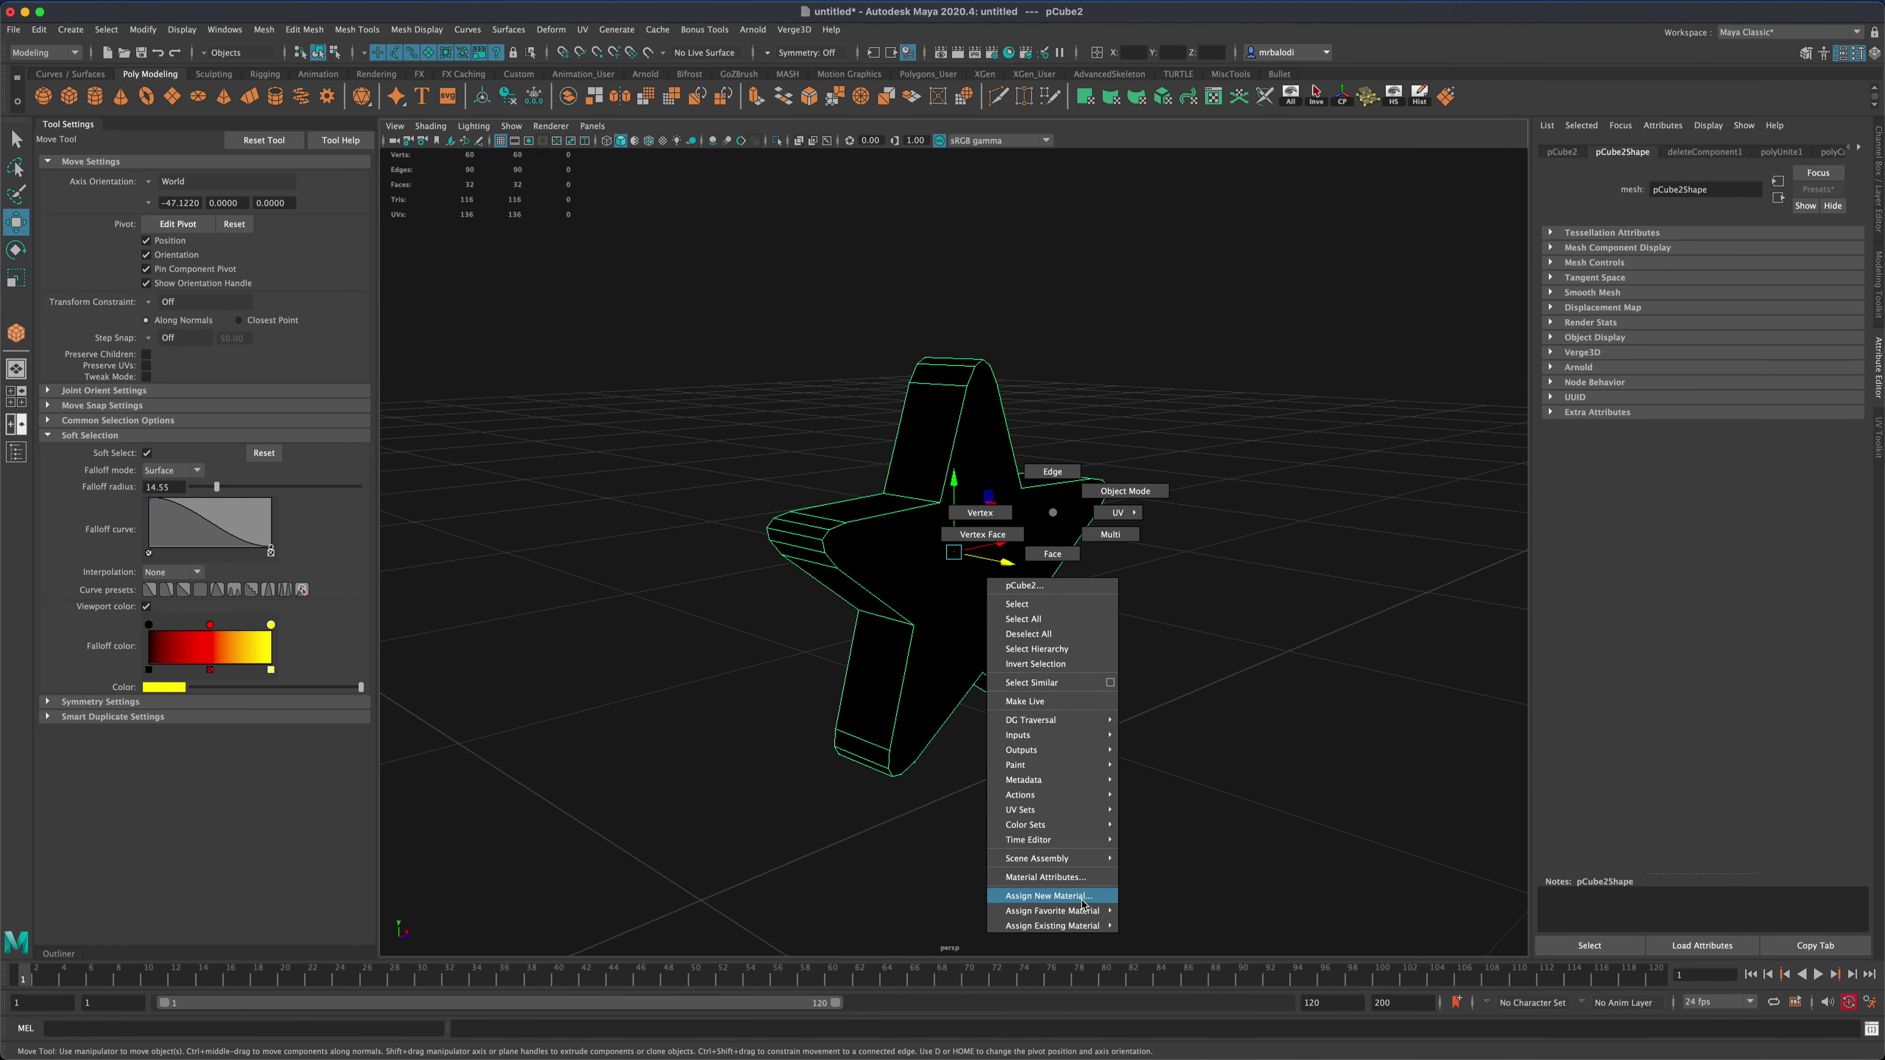
mouse_move(1082, 912)
click(1082, 896)
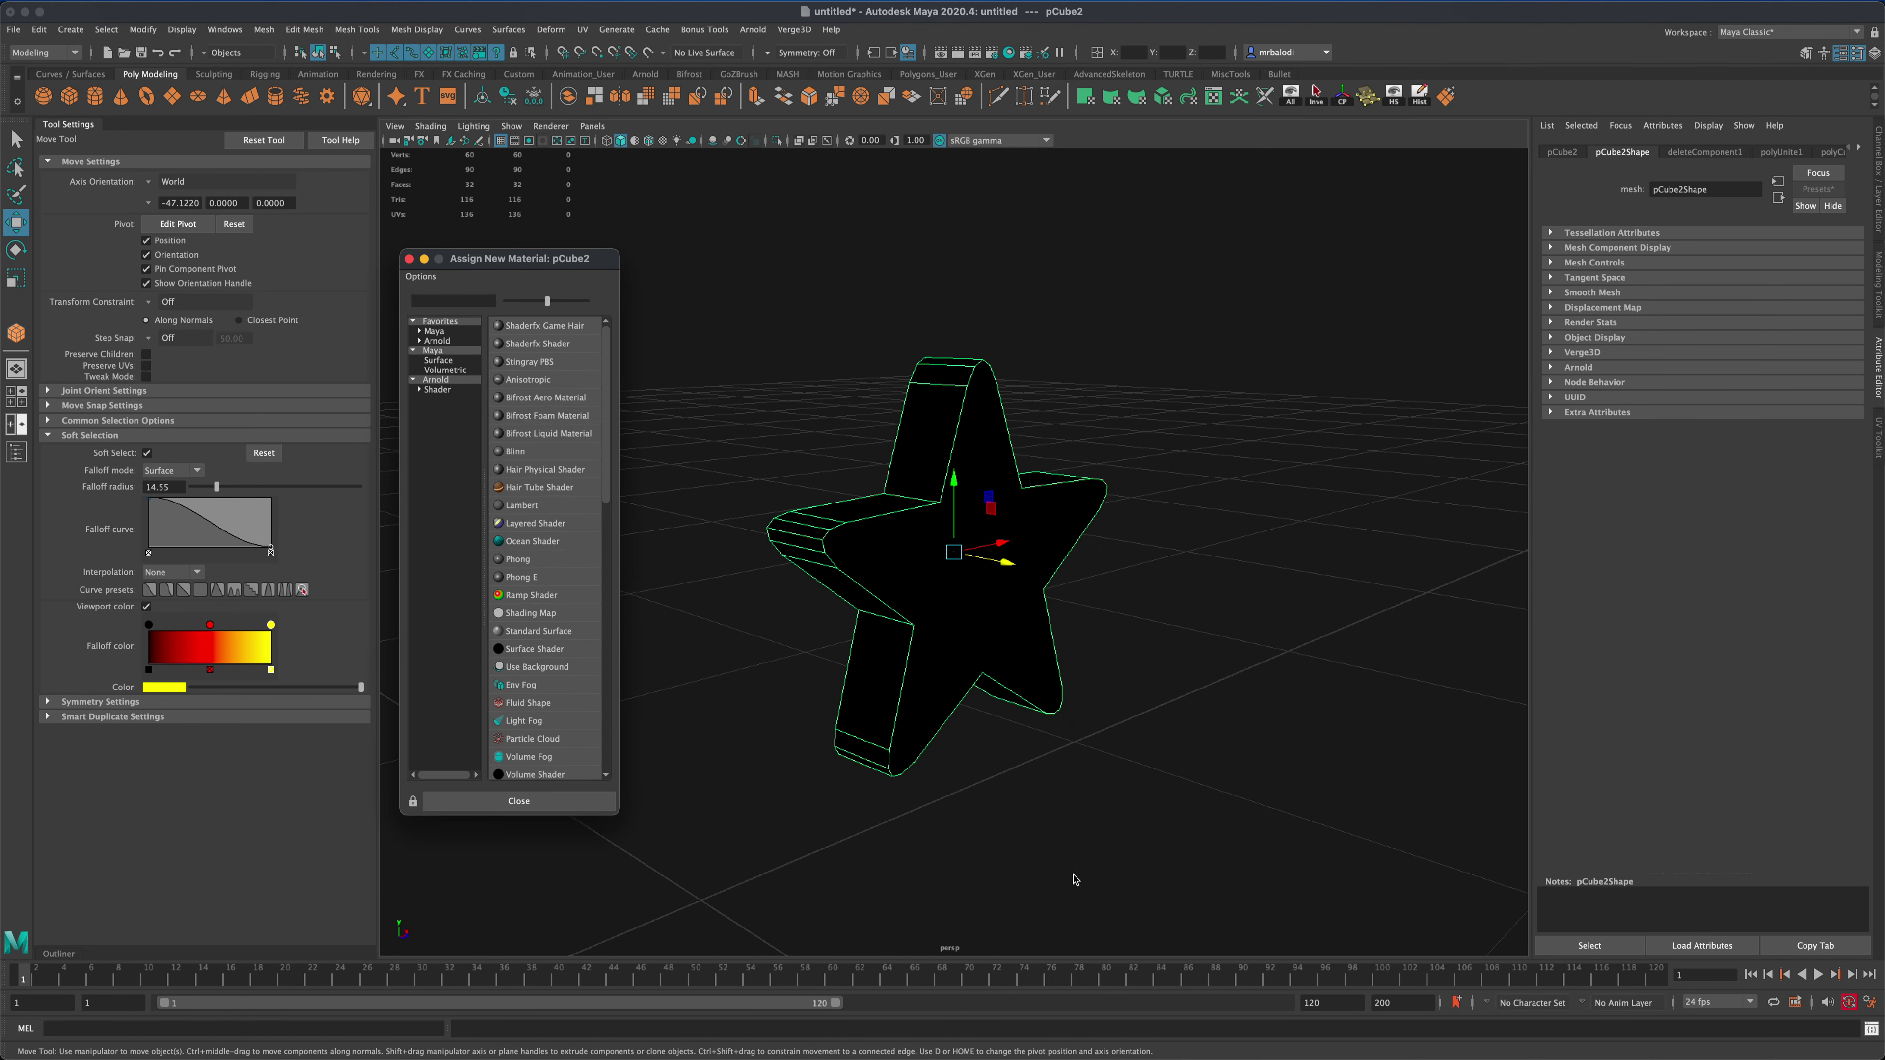
click(443, 387)
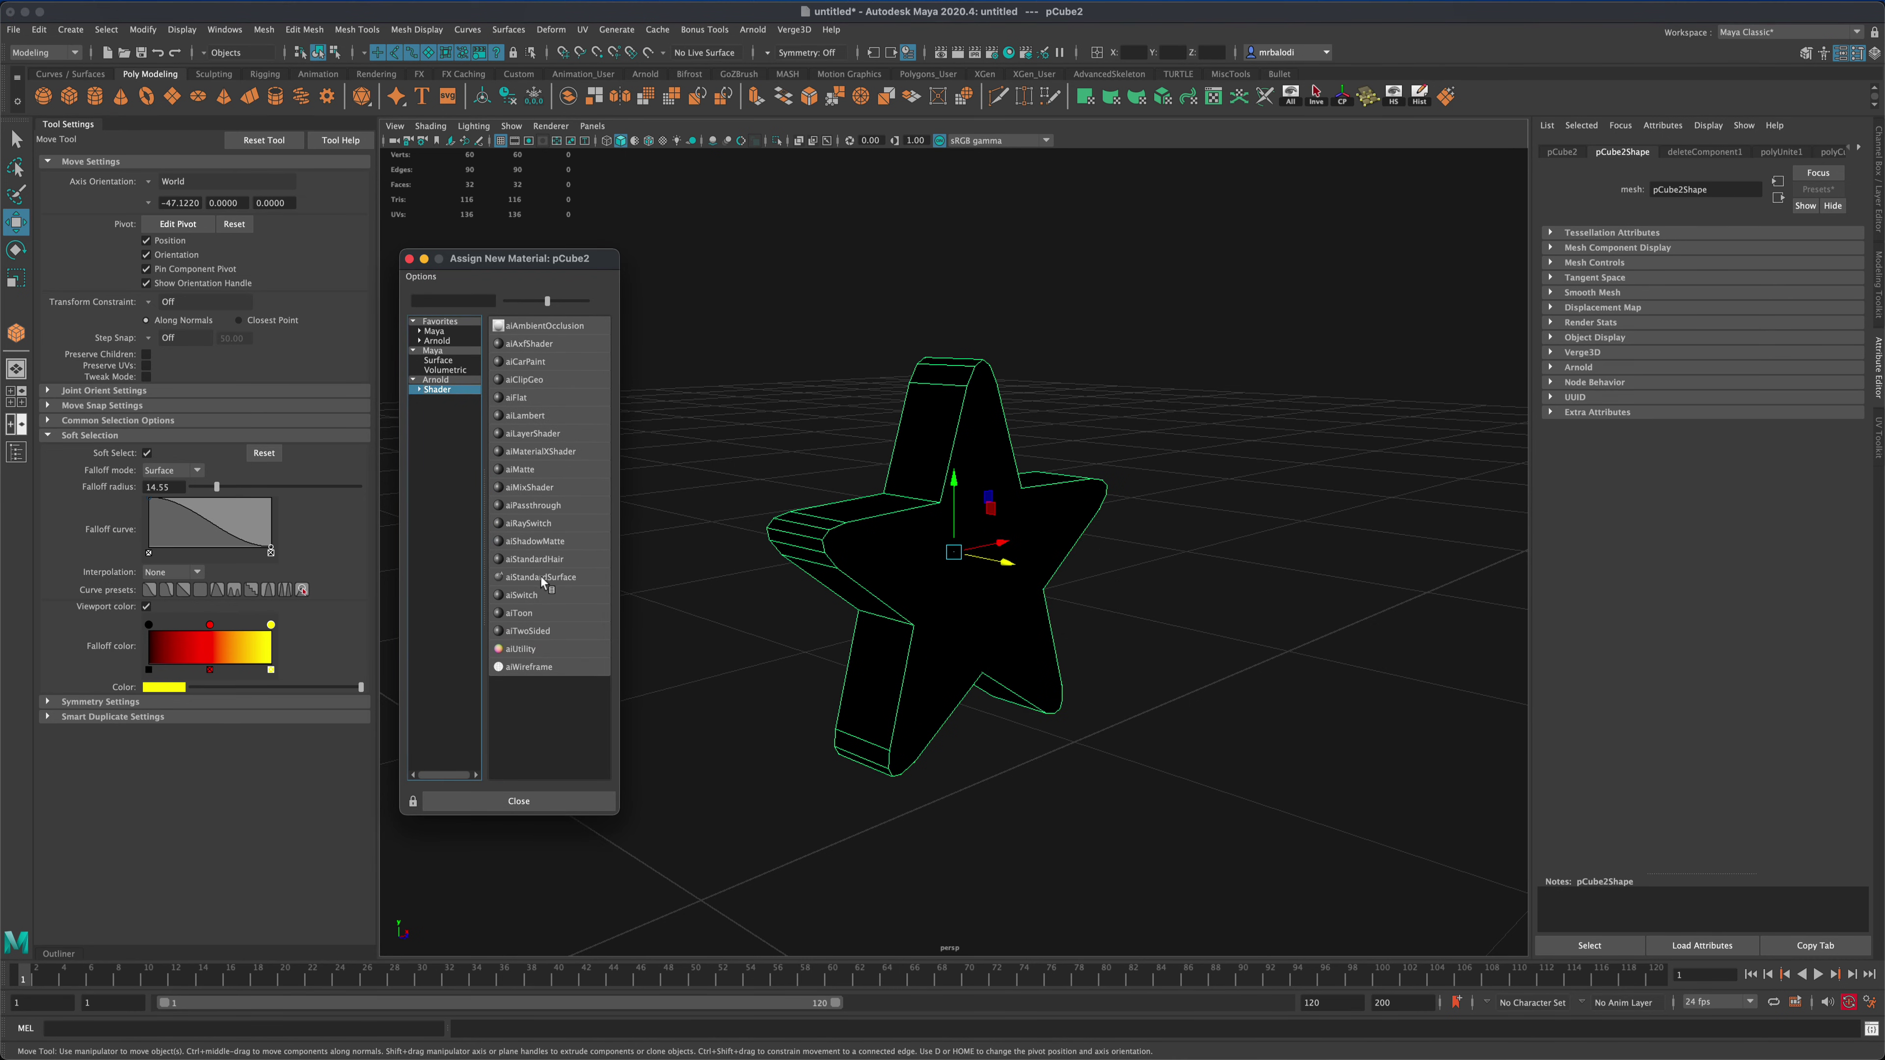
click(532, 578)
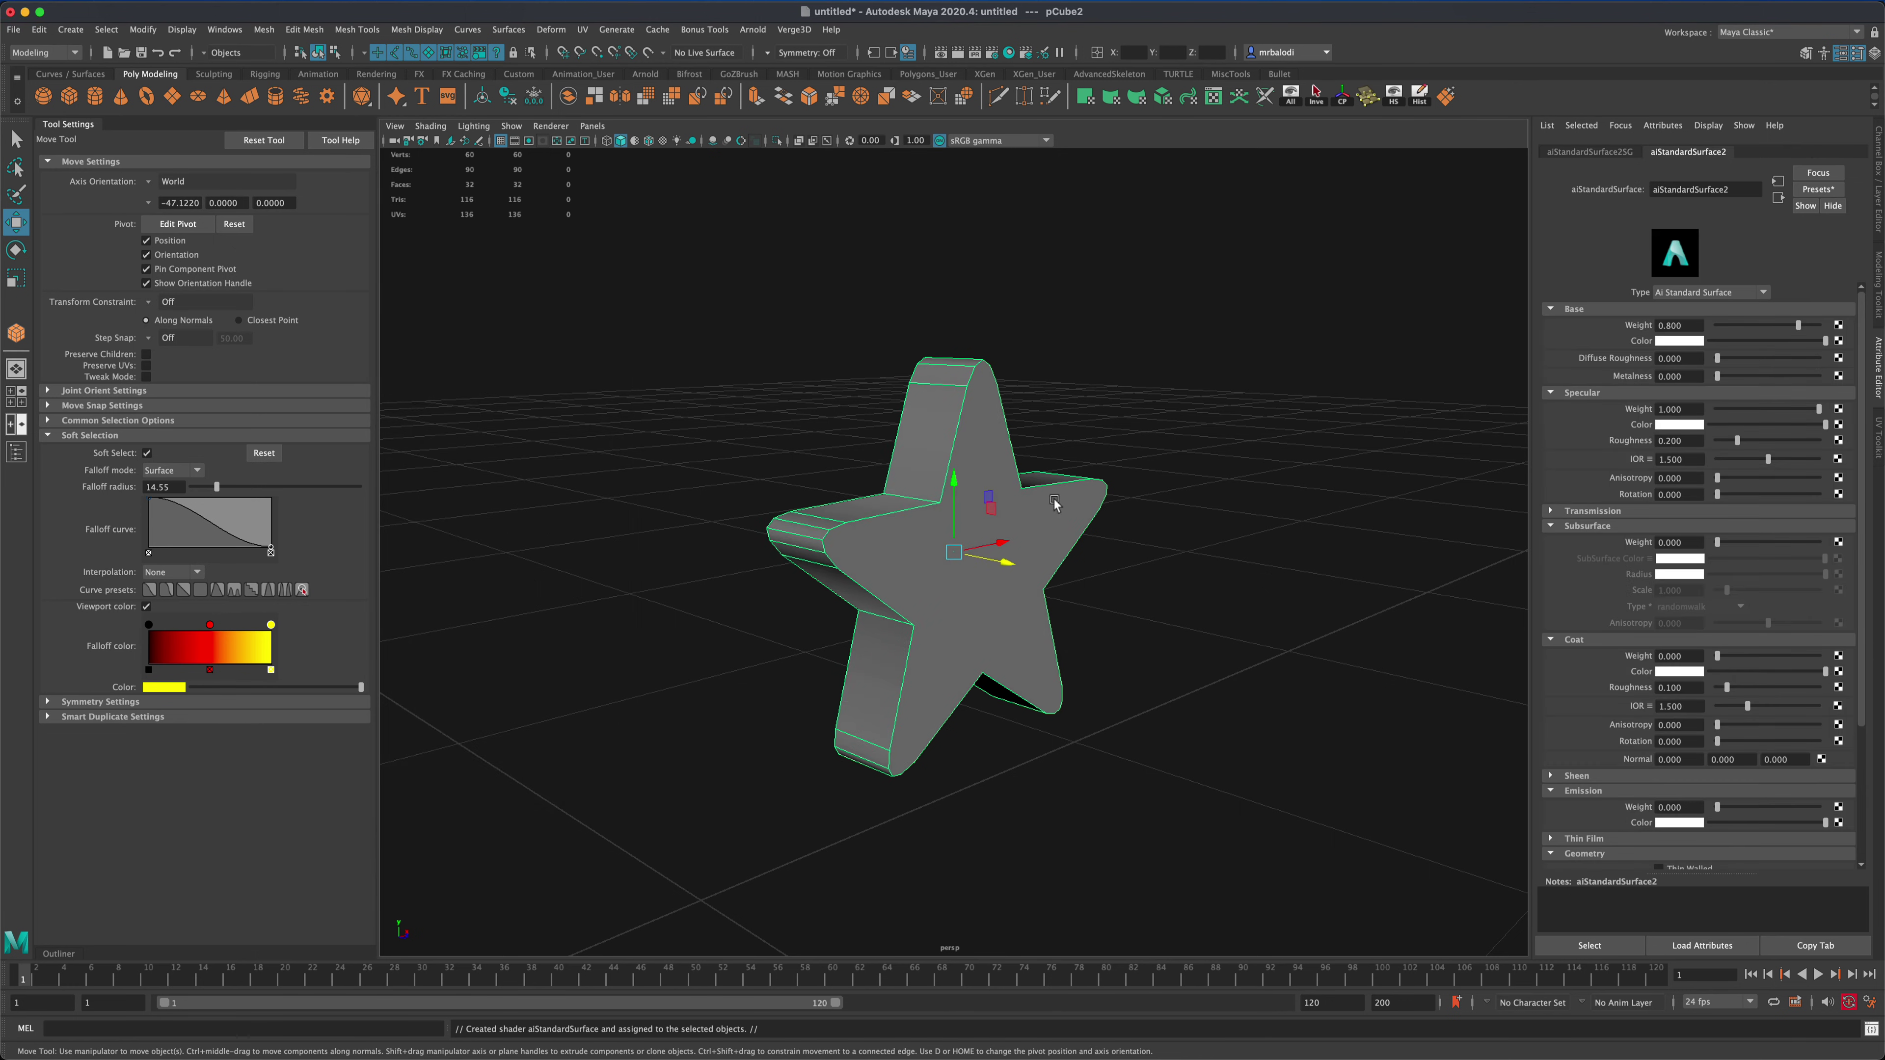
mouse_move(1184, 546)
alt+mouse_down()
mouse_move(1110, 539)
mouse_move(1199, 528)
alt+mouse_up()
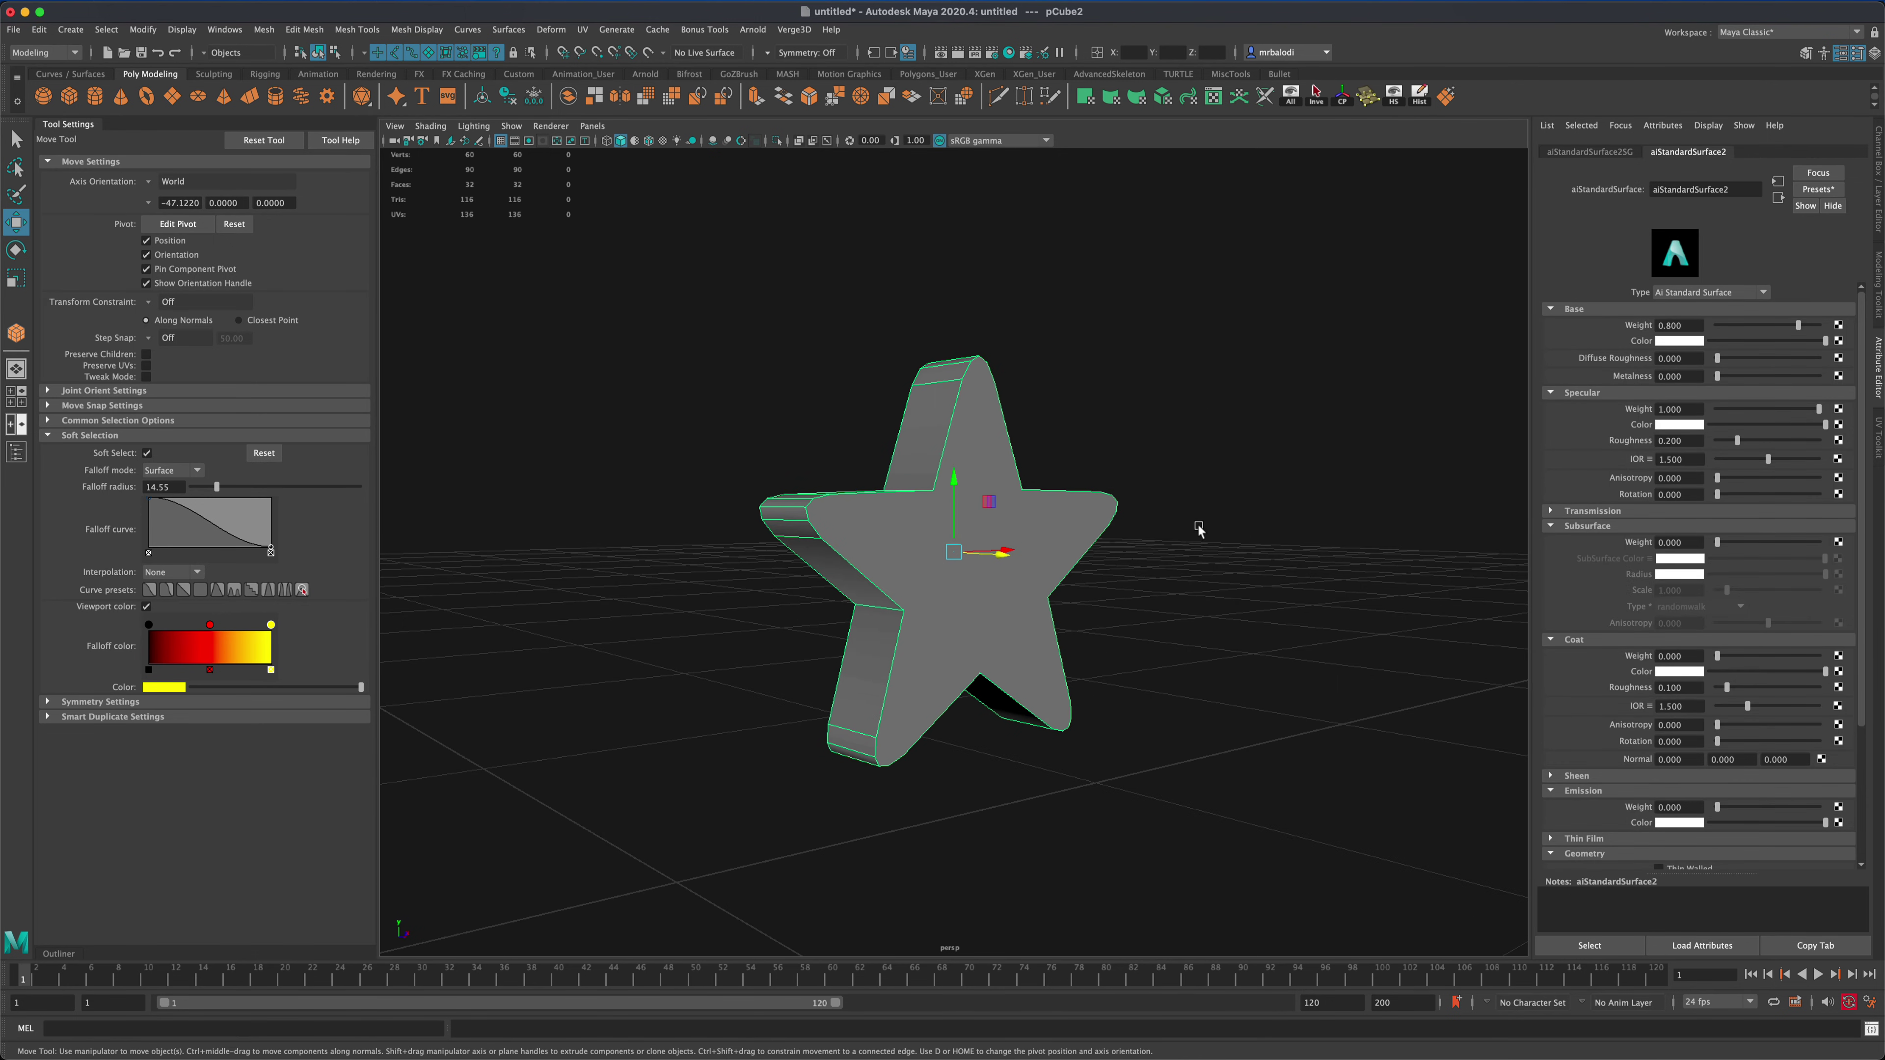
- Set the material's Base Color to orange (H ≈ 32, S 1, V 1)
click(1693, 341)
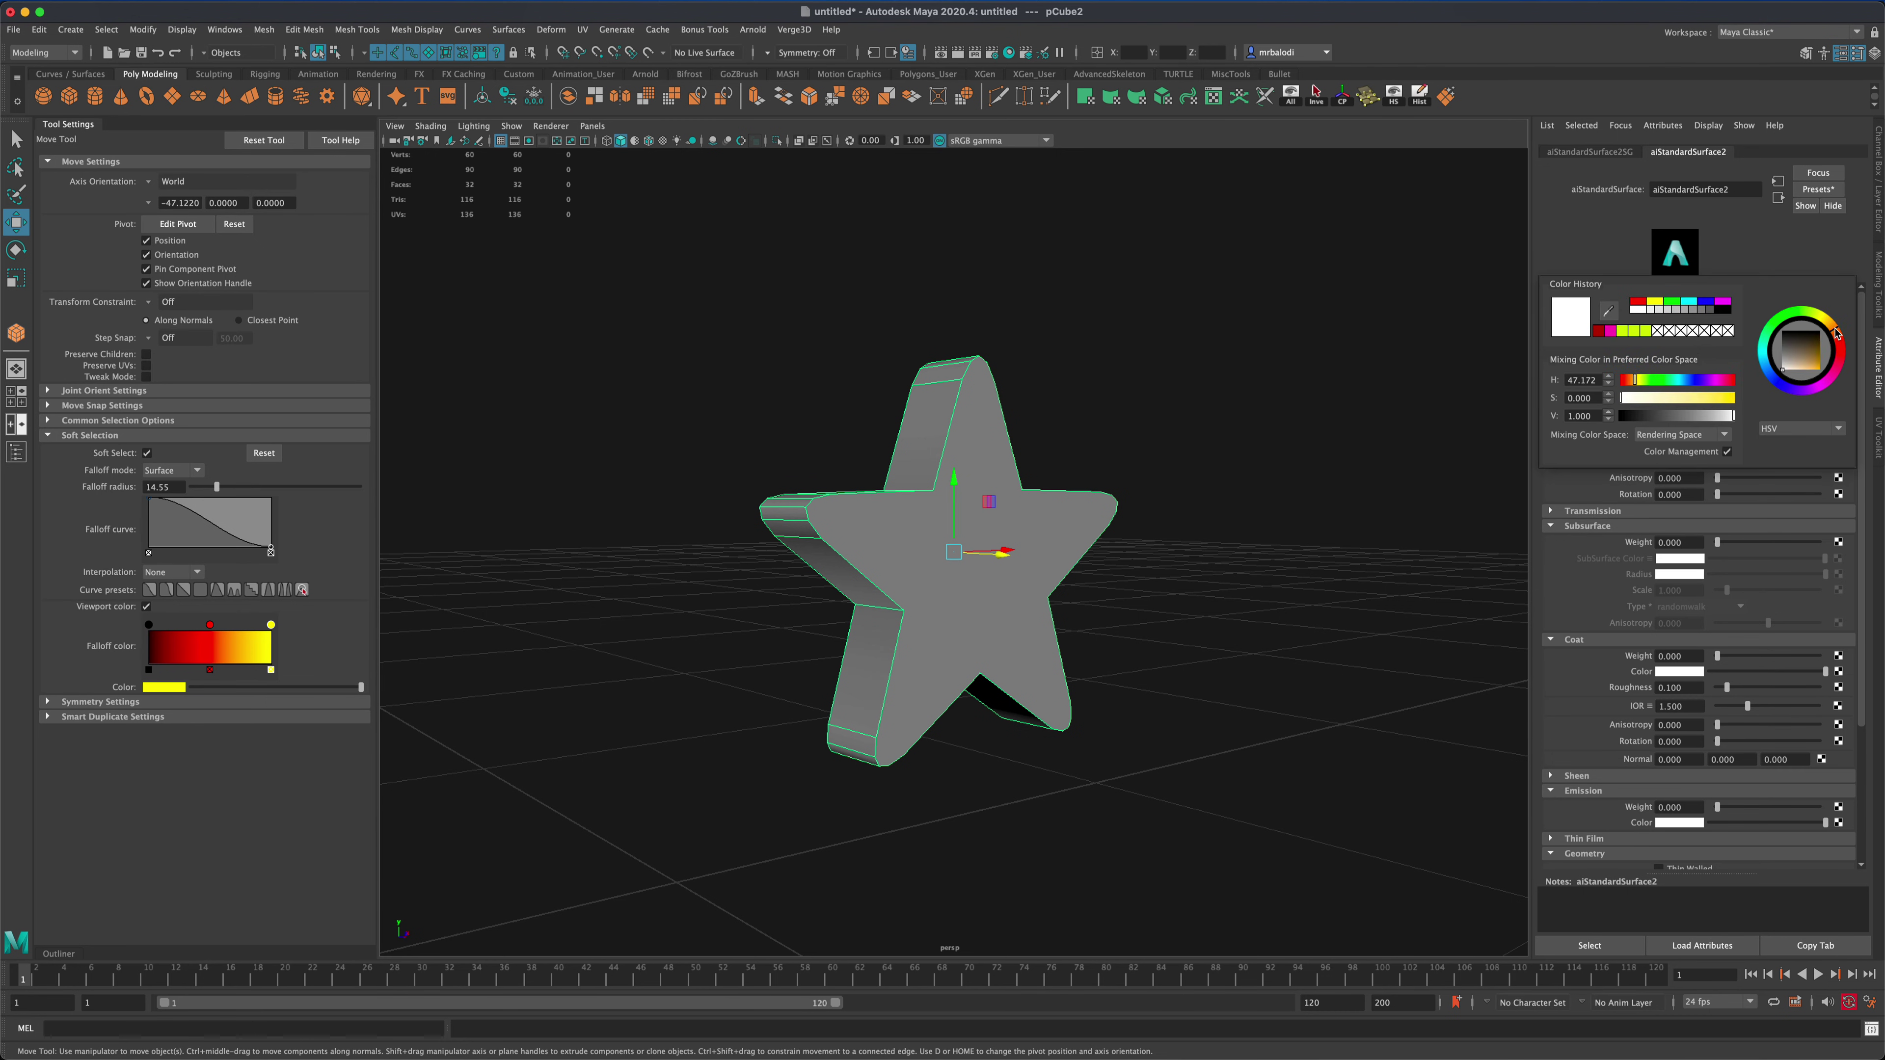
drag(1836, 334, 1832, 379)
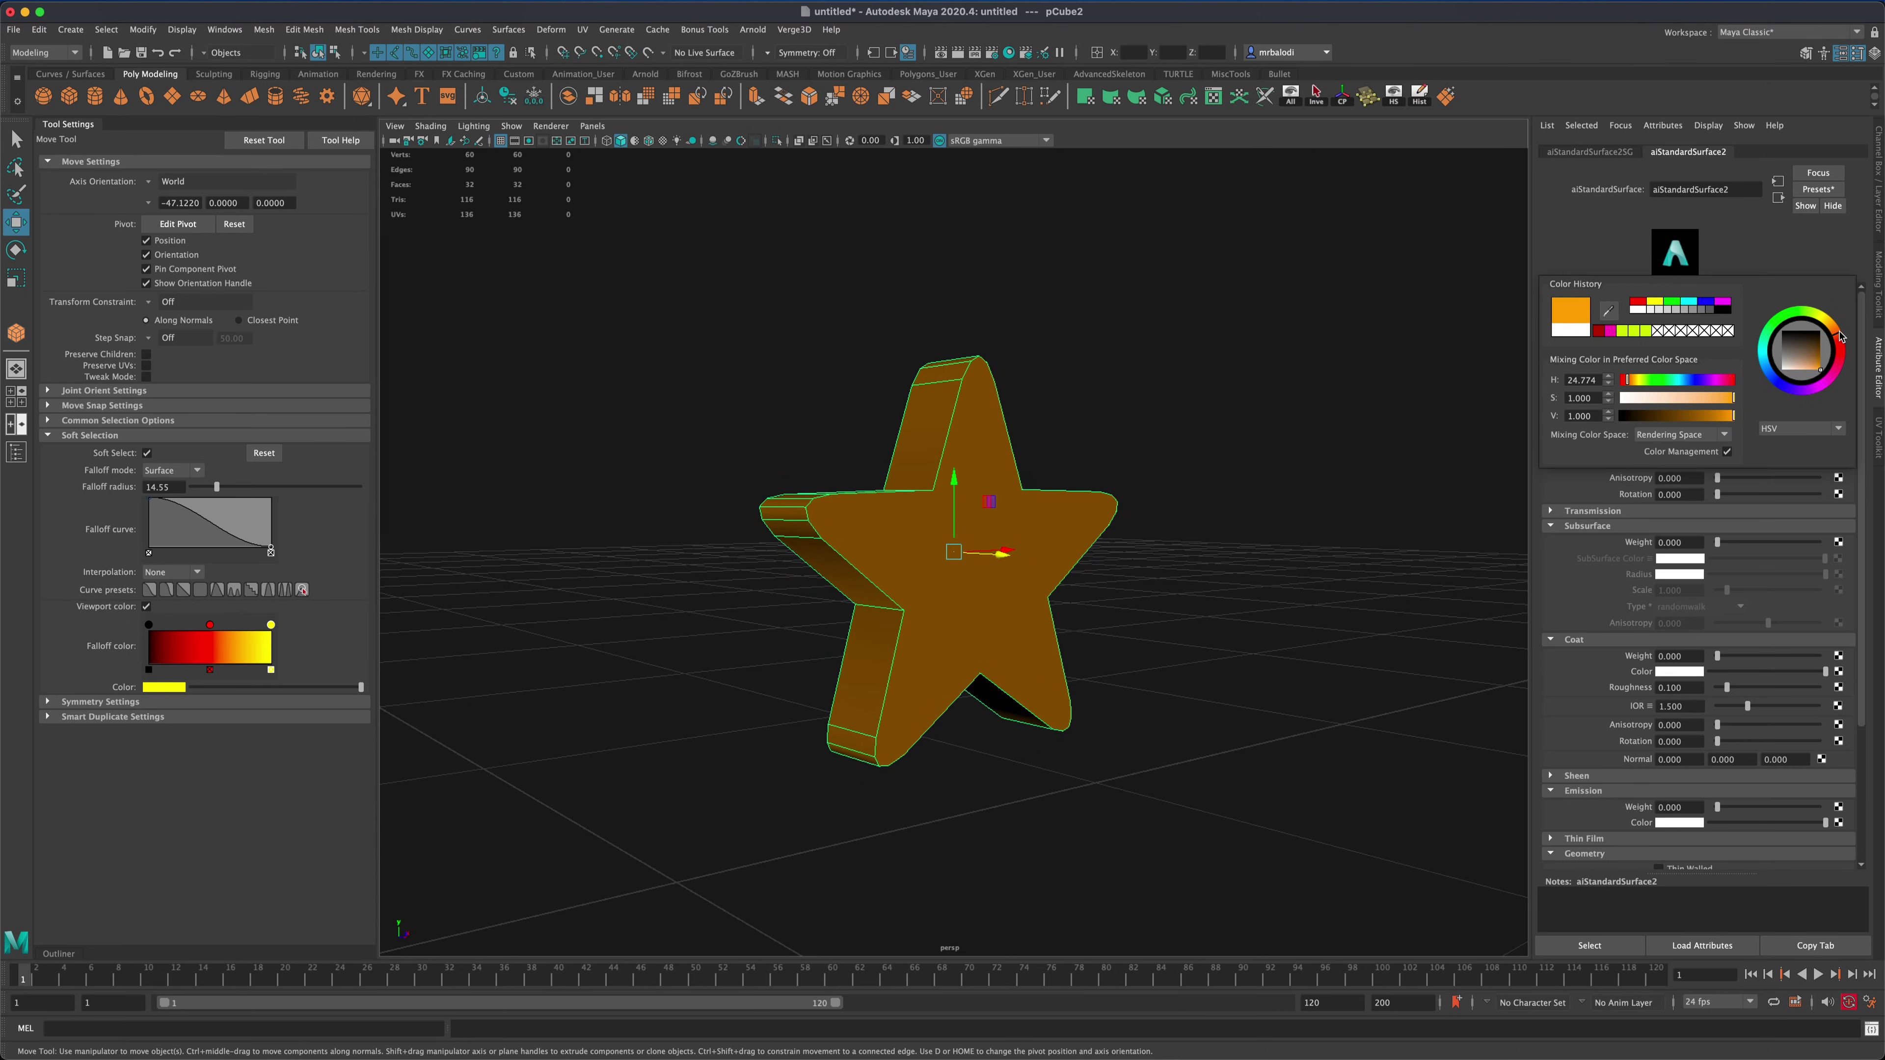
alt+drag(1347, 425, 1329, 441)
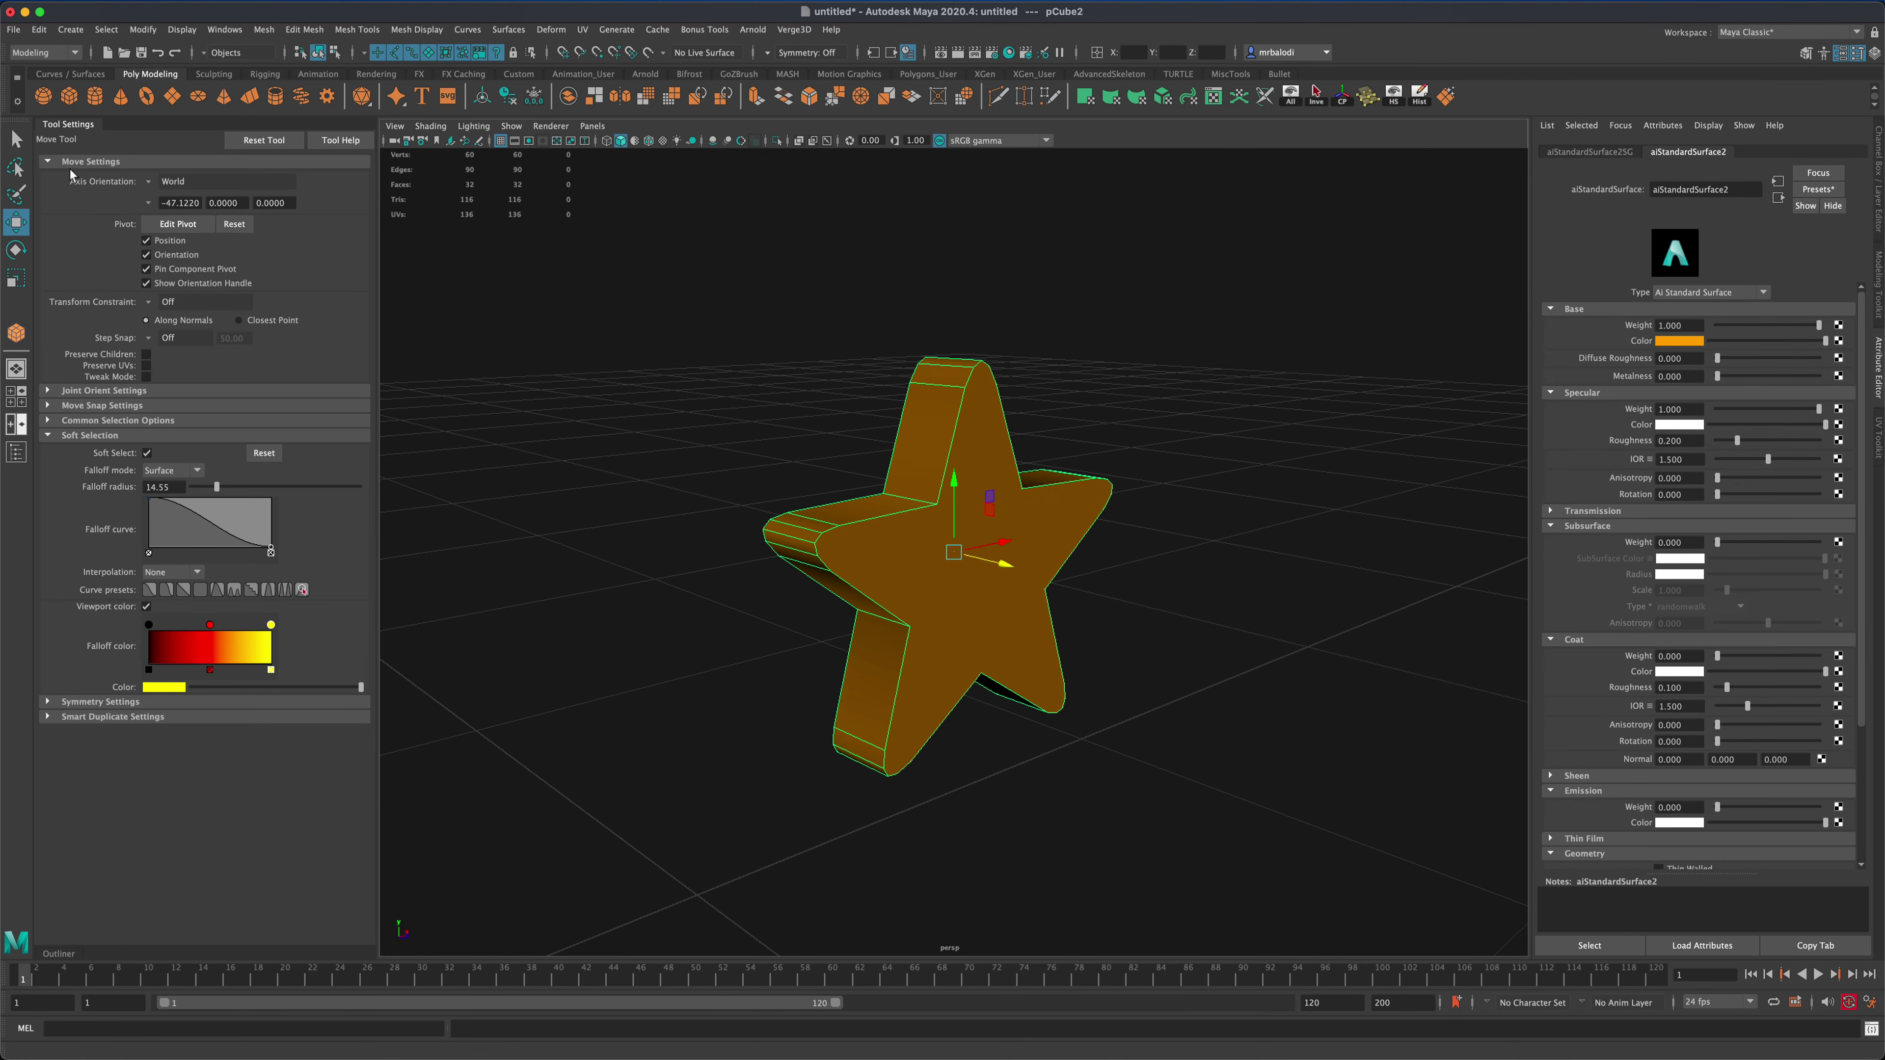
- Extrude the star's front faces outward to a Local Translate Z of 0.366
click(25, 141)
alt+drag(608, 390, 777, 399)
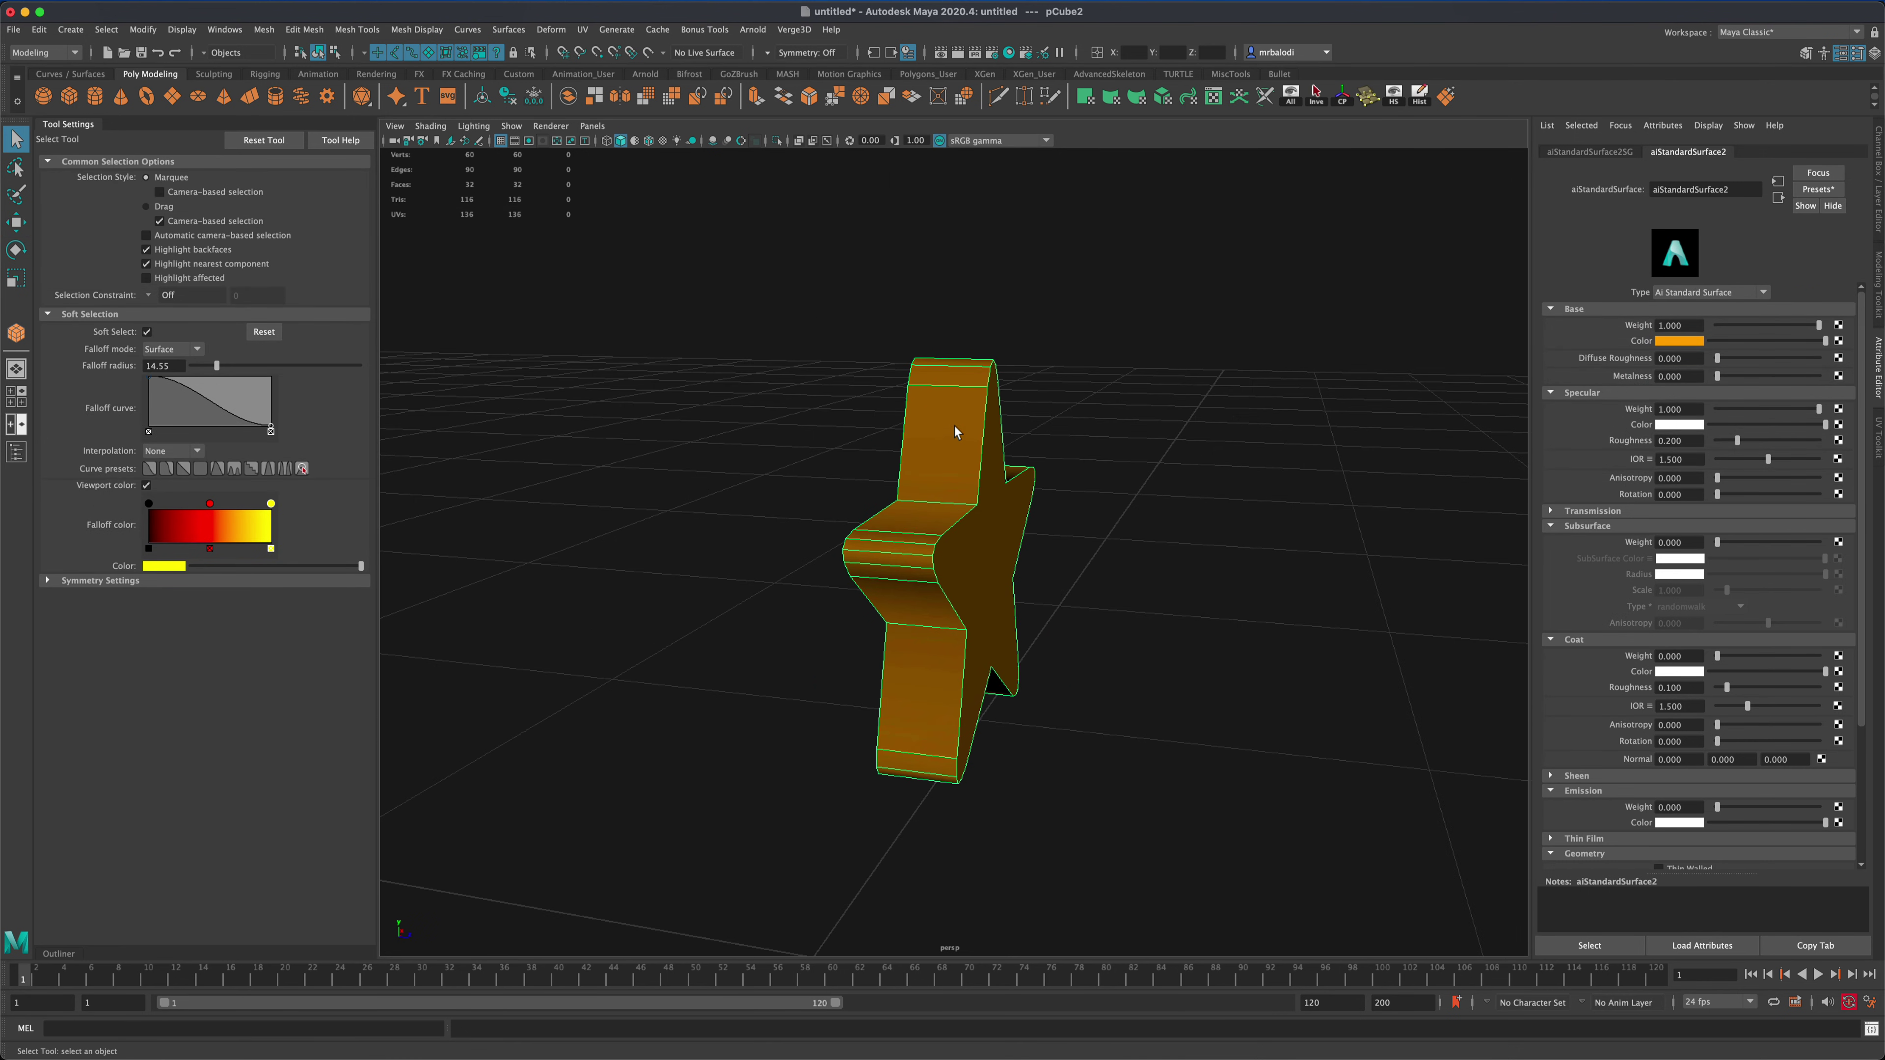
right_drag(955, 431, 1028, 458)
alt+drag(1028, 458, 968, 809)
alt+drag(967, 809, 1021, 731)
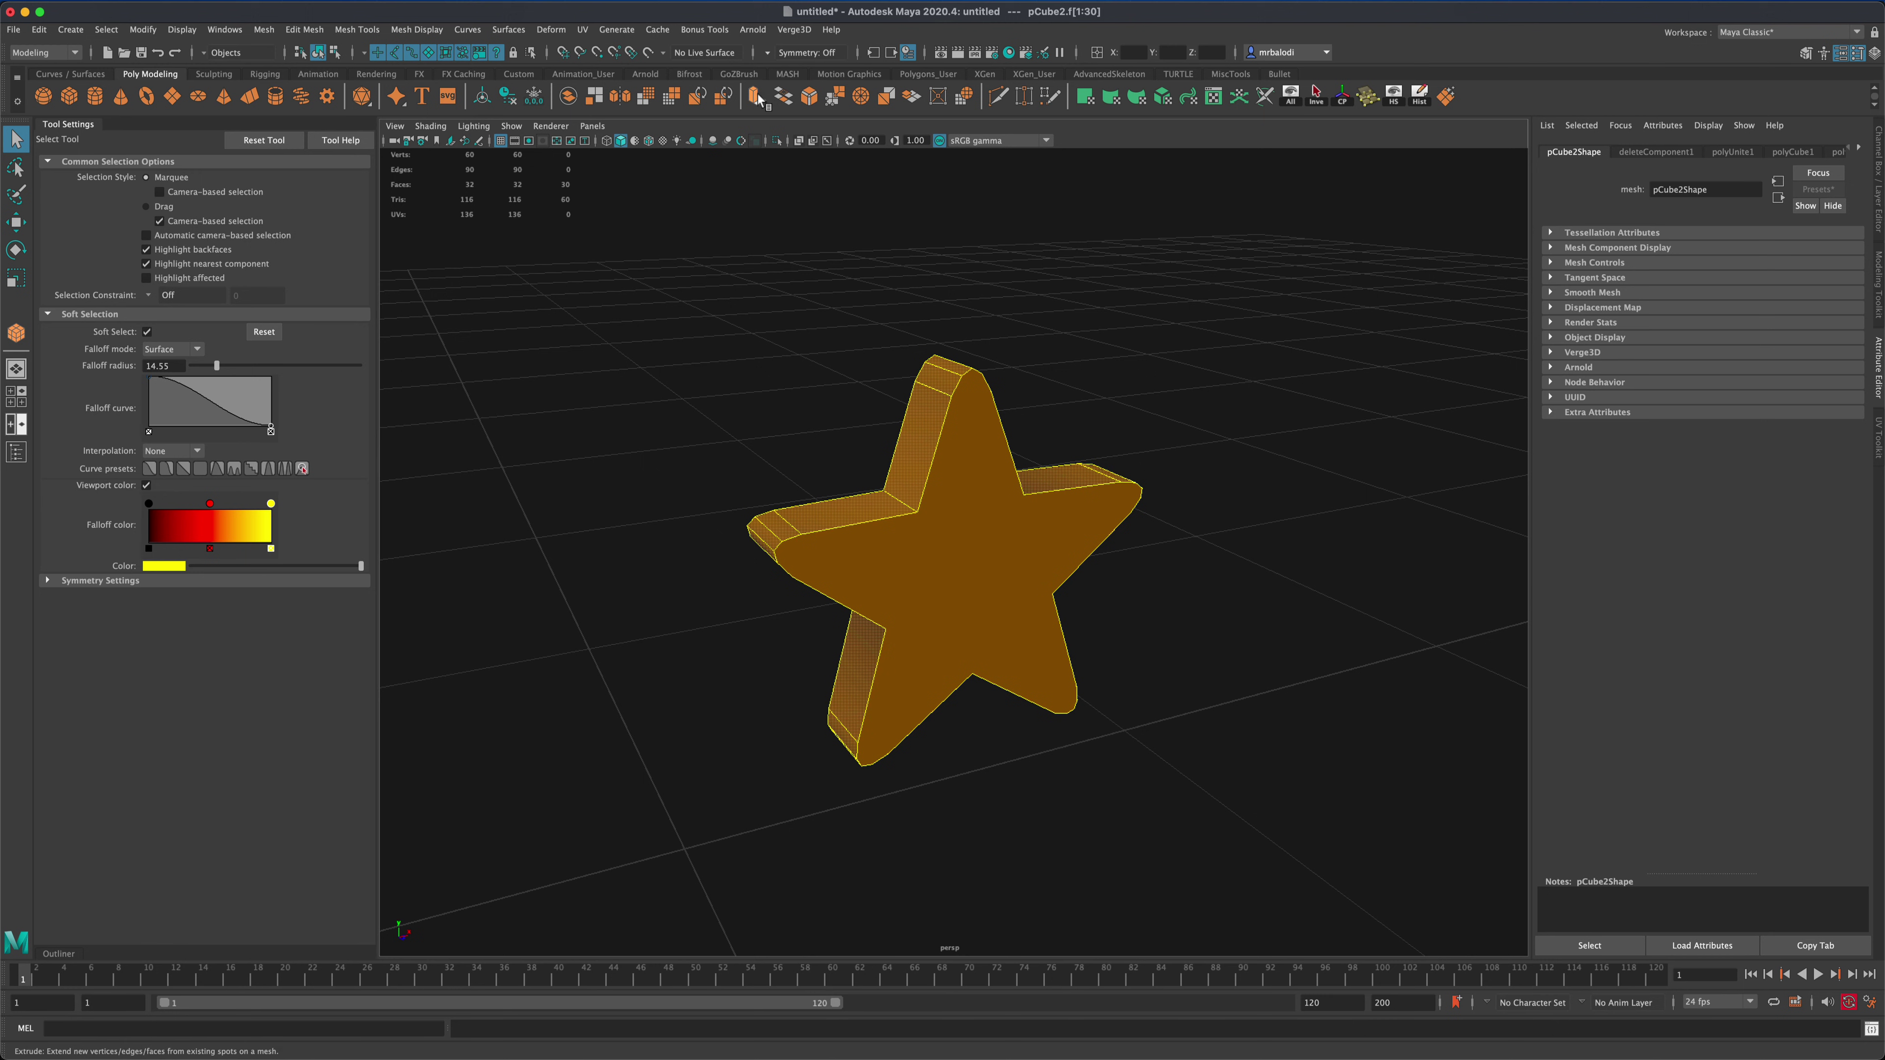
key(ctrl+e)
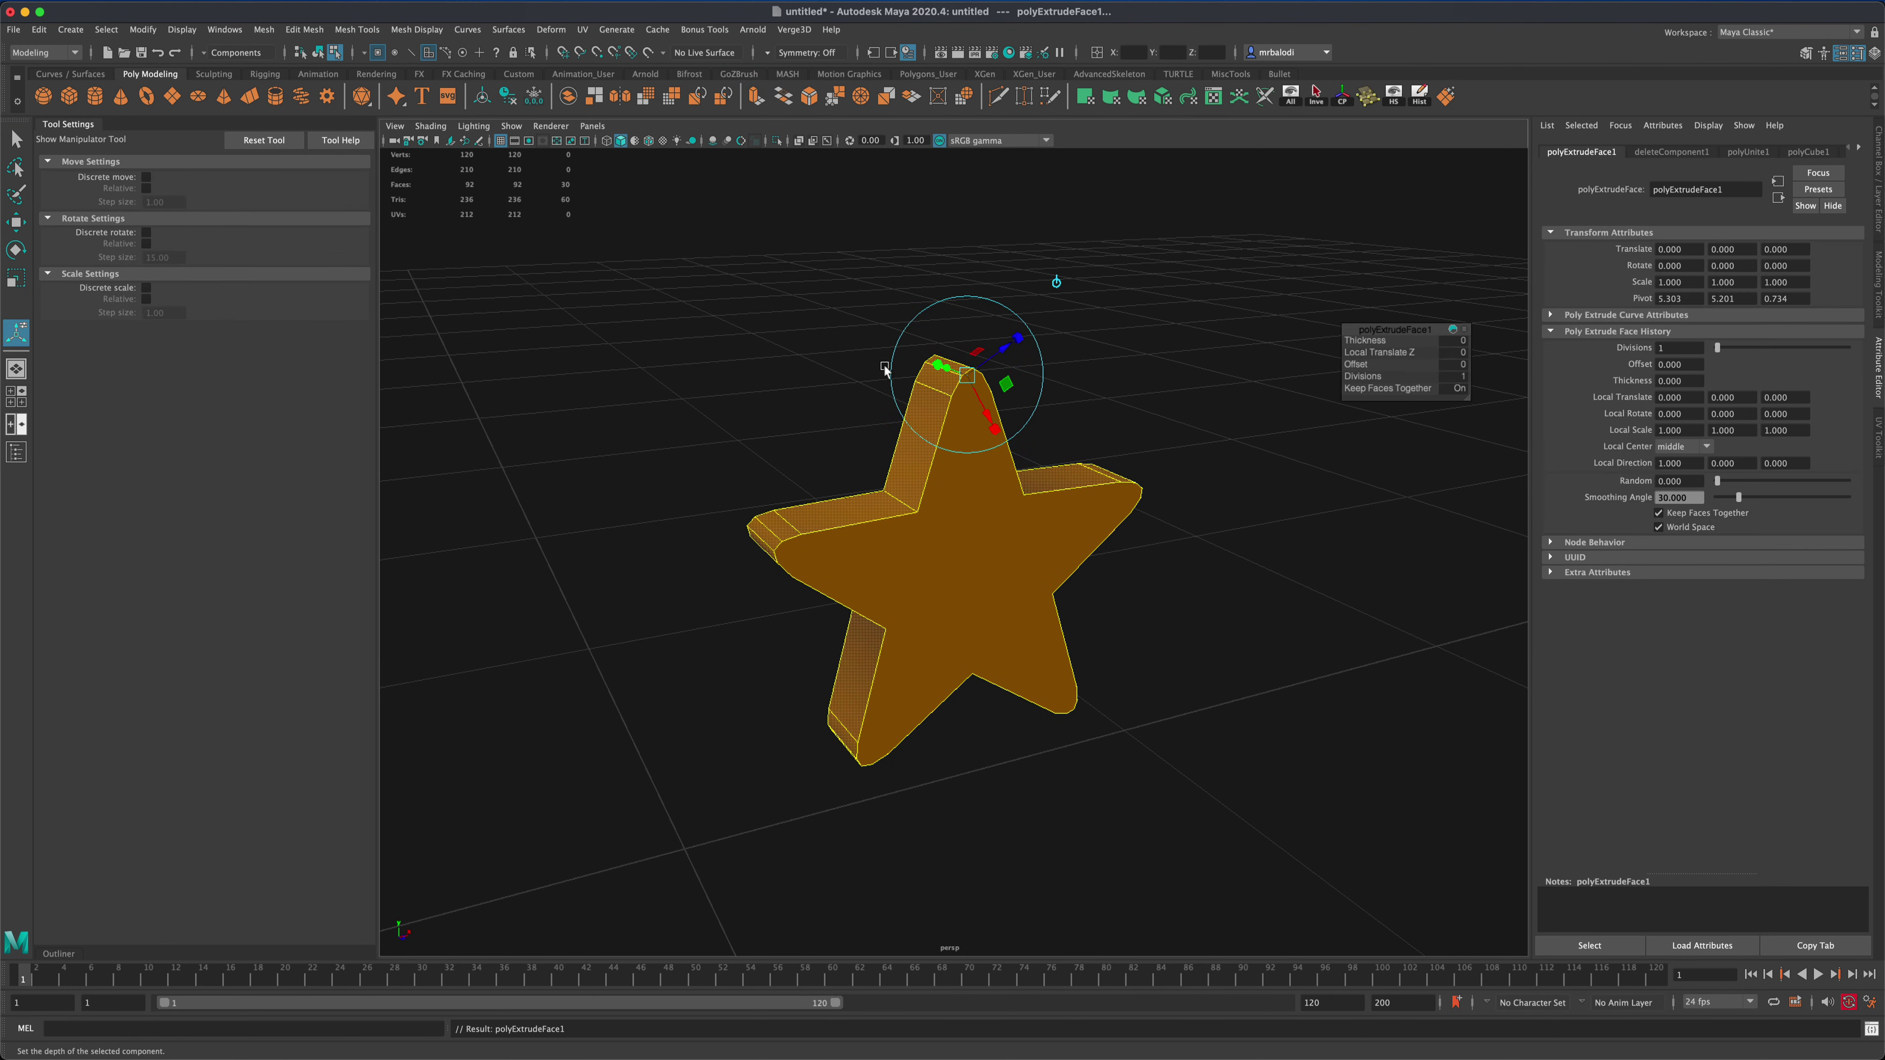
mouse_move(995, 347)
mouse_down()
mouse_move(1021, 329)
mouse_move(1013, 341)
mouse_up()
alt+drag(771, 331, 790, 368)
- Select the full loop of new border faces around the front
key(q)
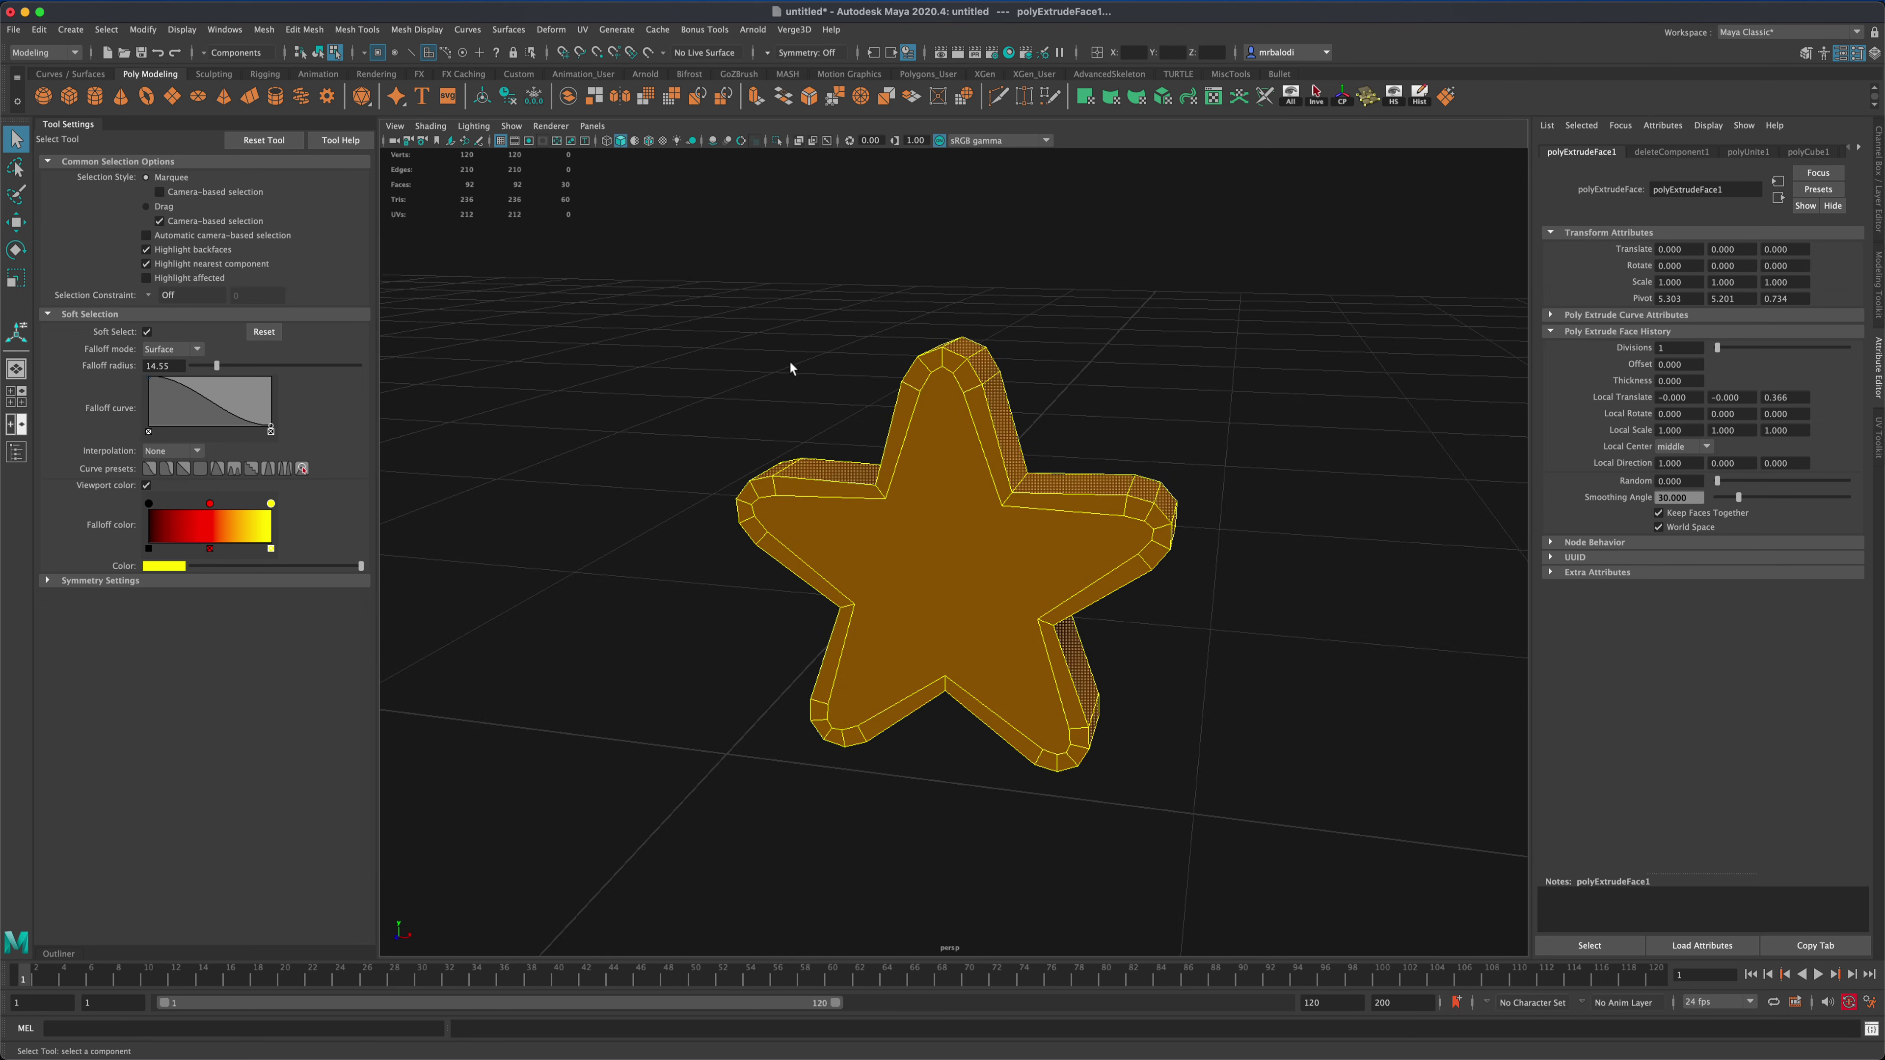
click(909, 401)
alt+drag(1102, 387, 1204, 626)
shift+double_click(938, 412)
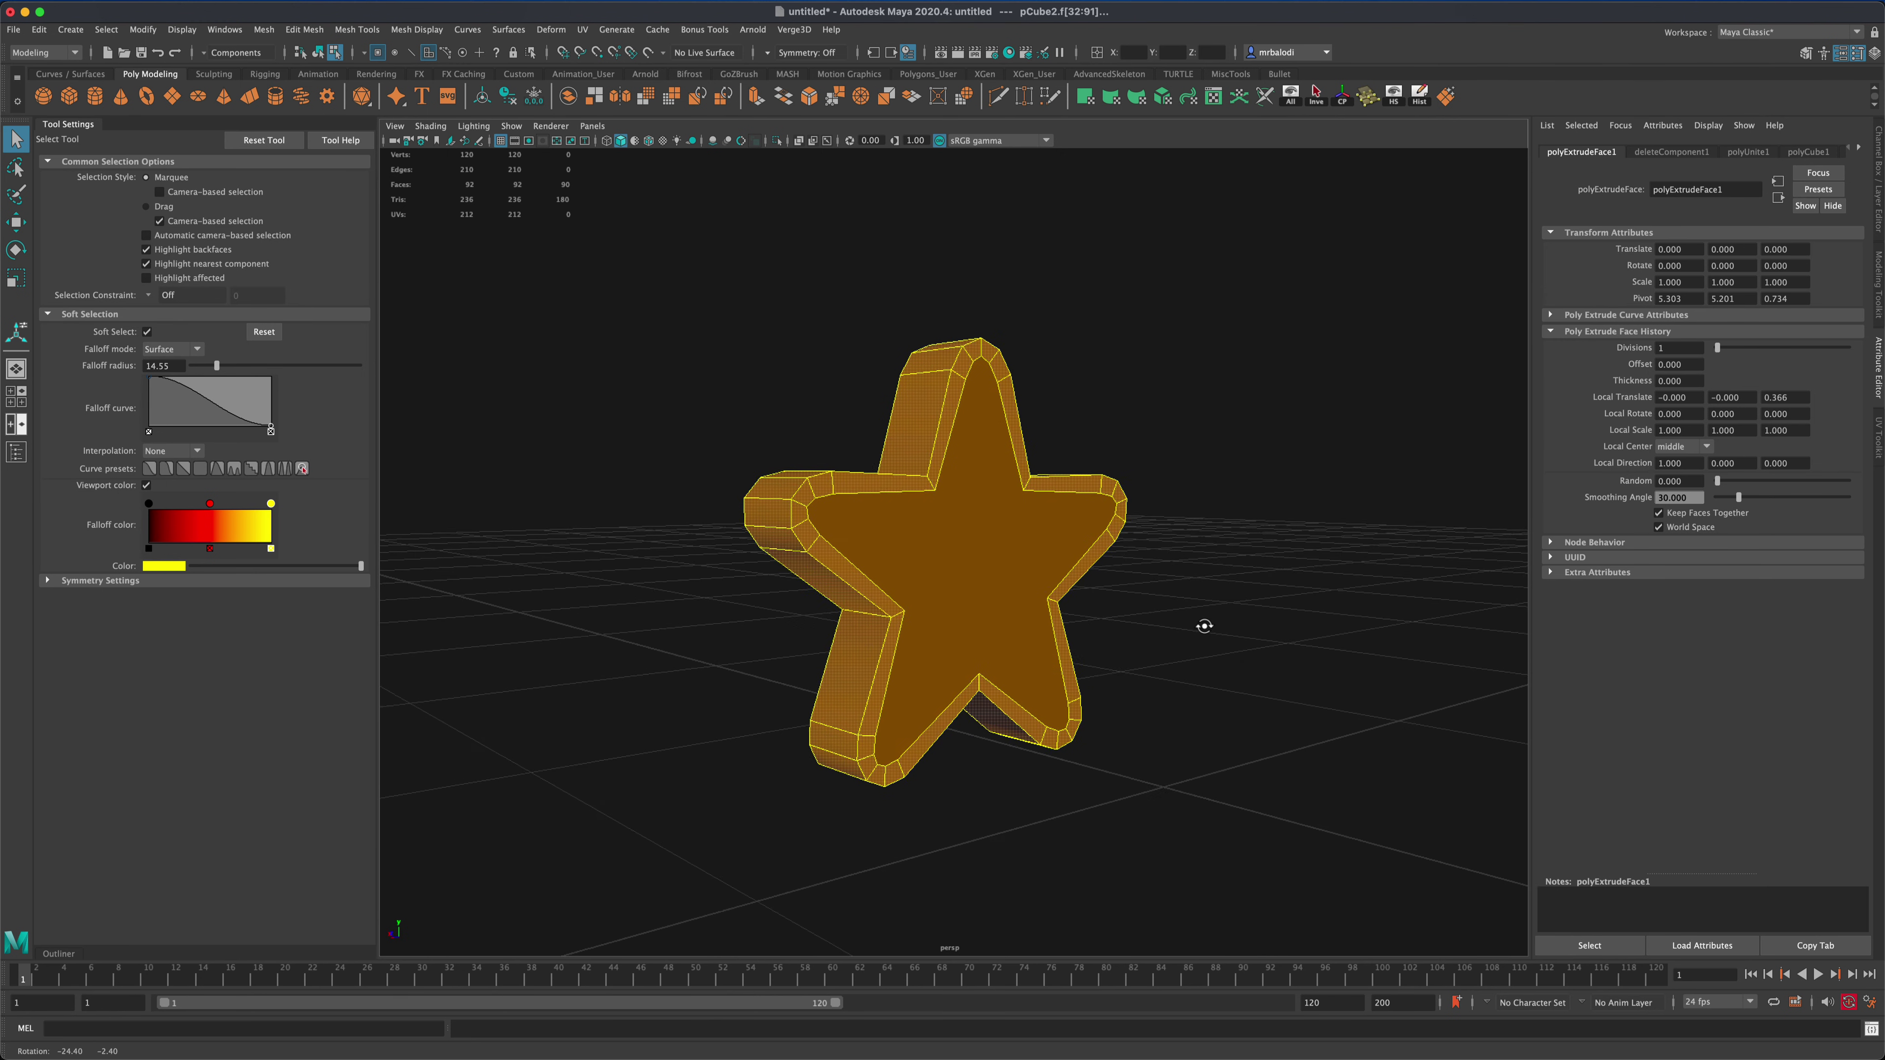
- Assign a new aiStandardSurface3 material to the selected border faces
right_click(920, 413)
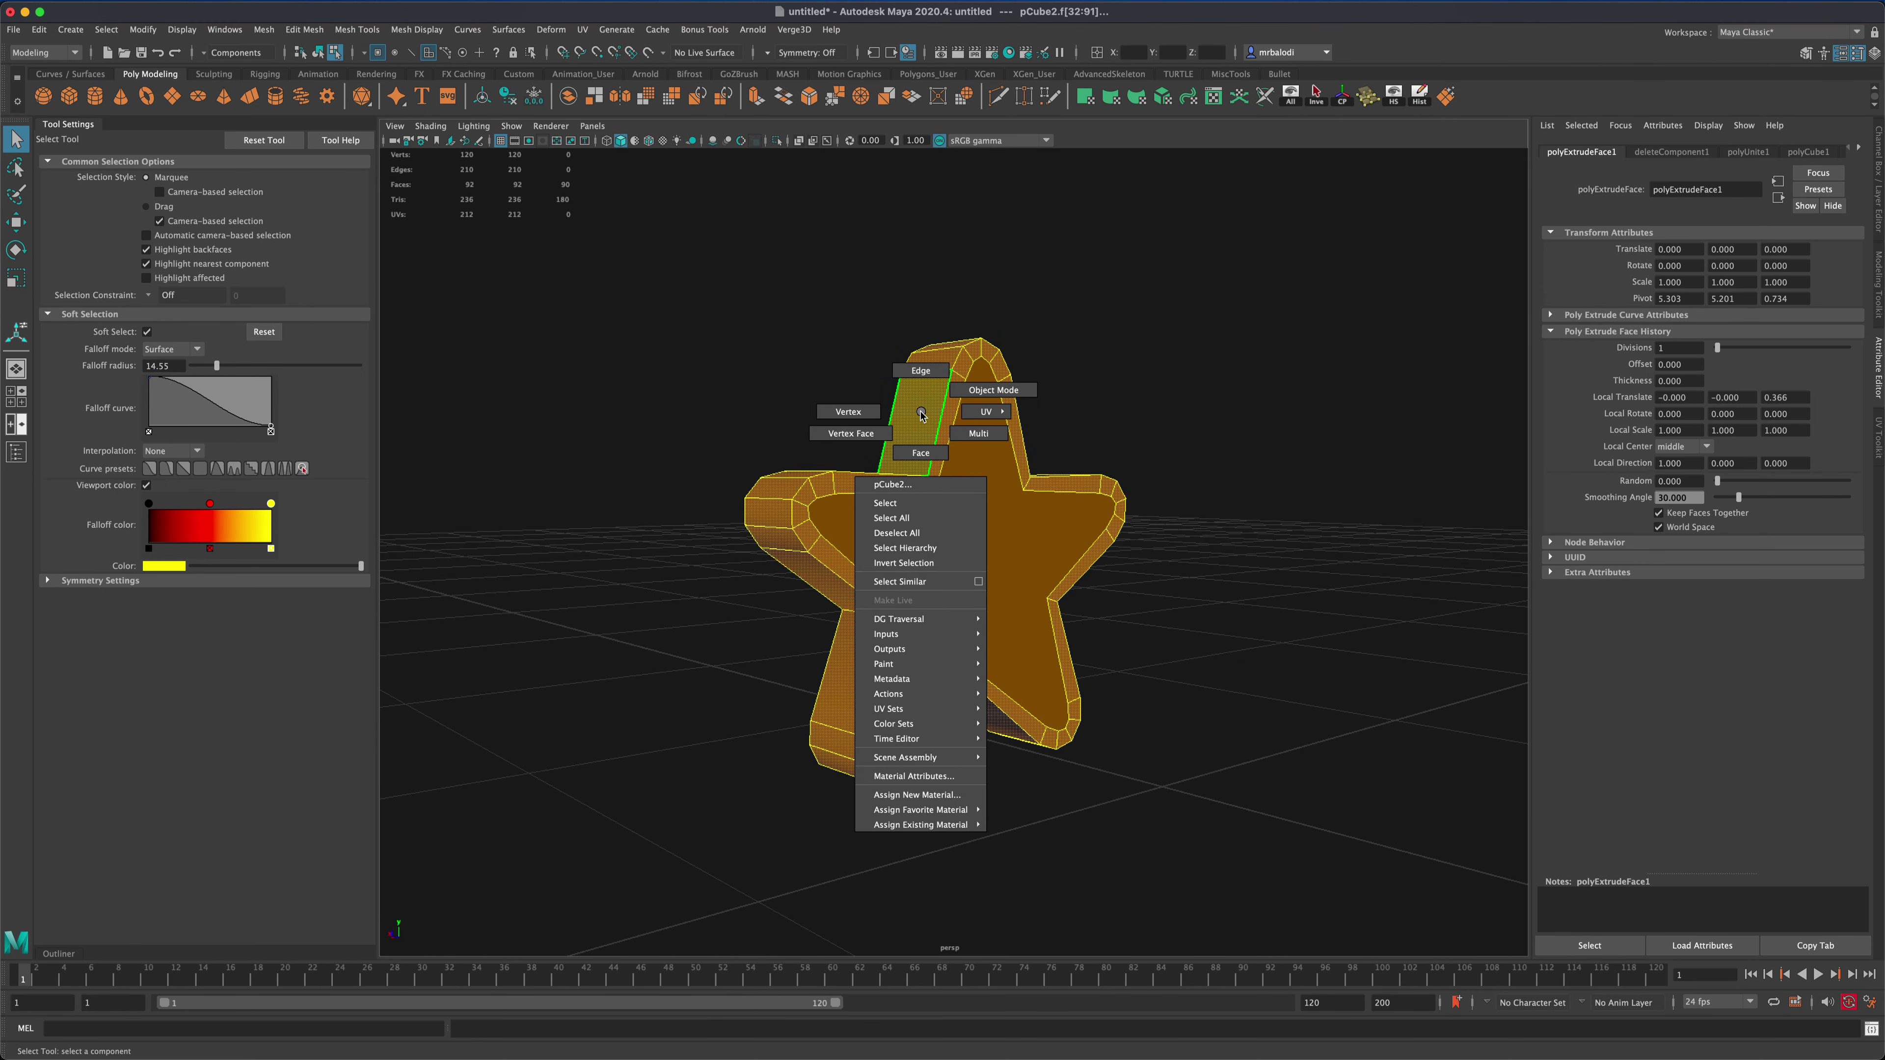
click(955, 795)
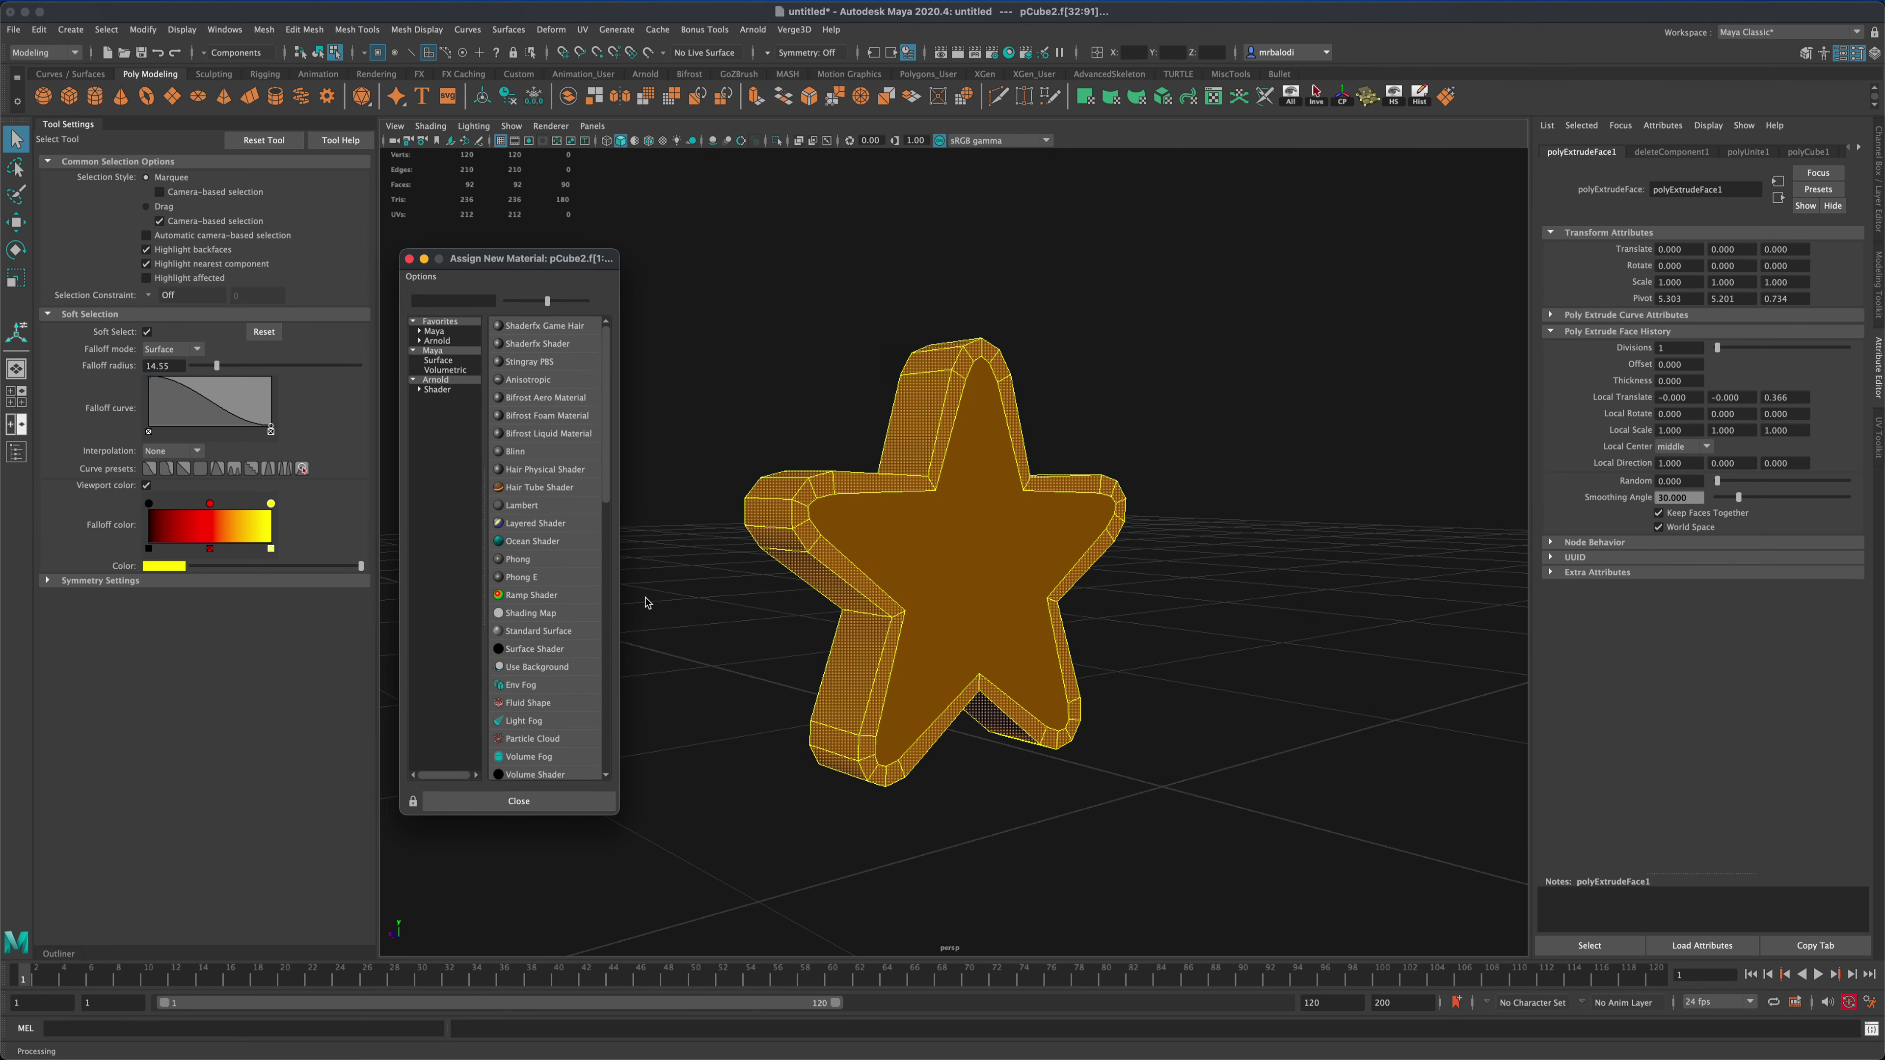
click(437, 390)
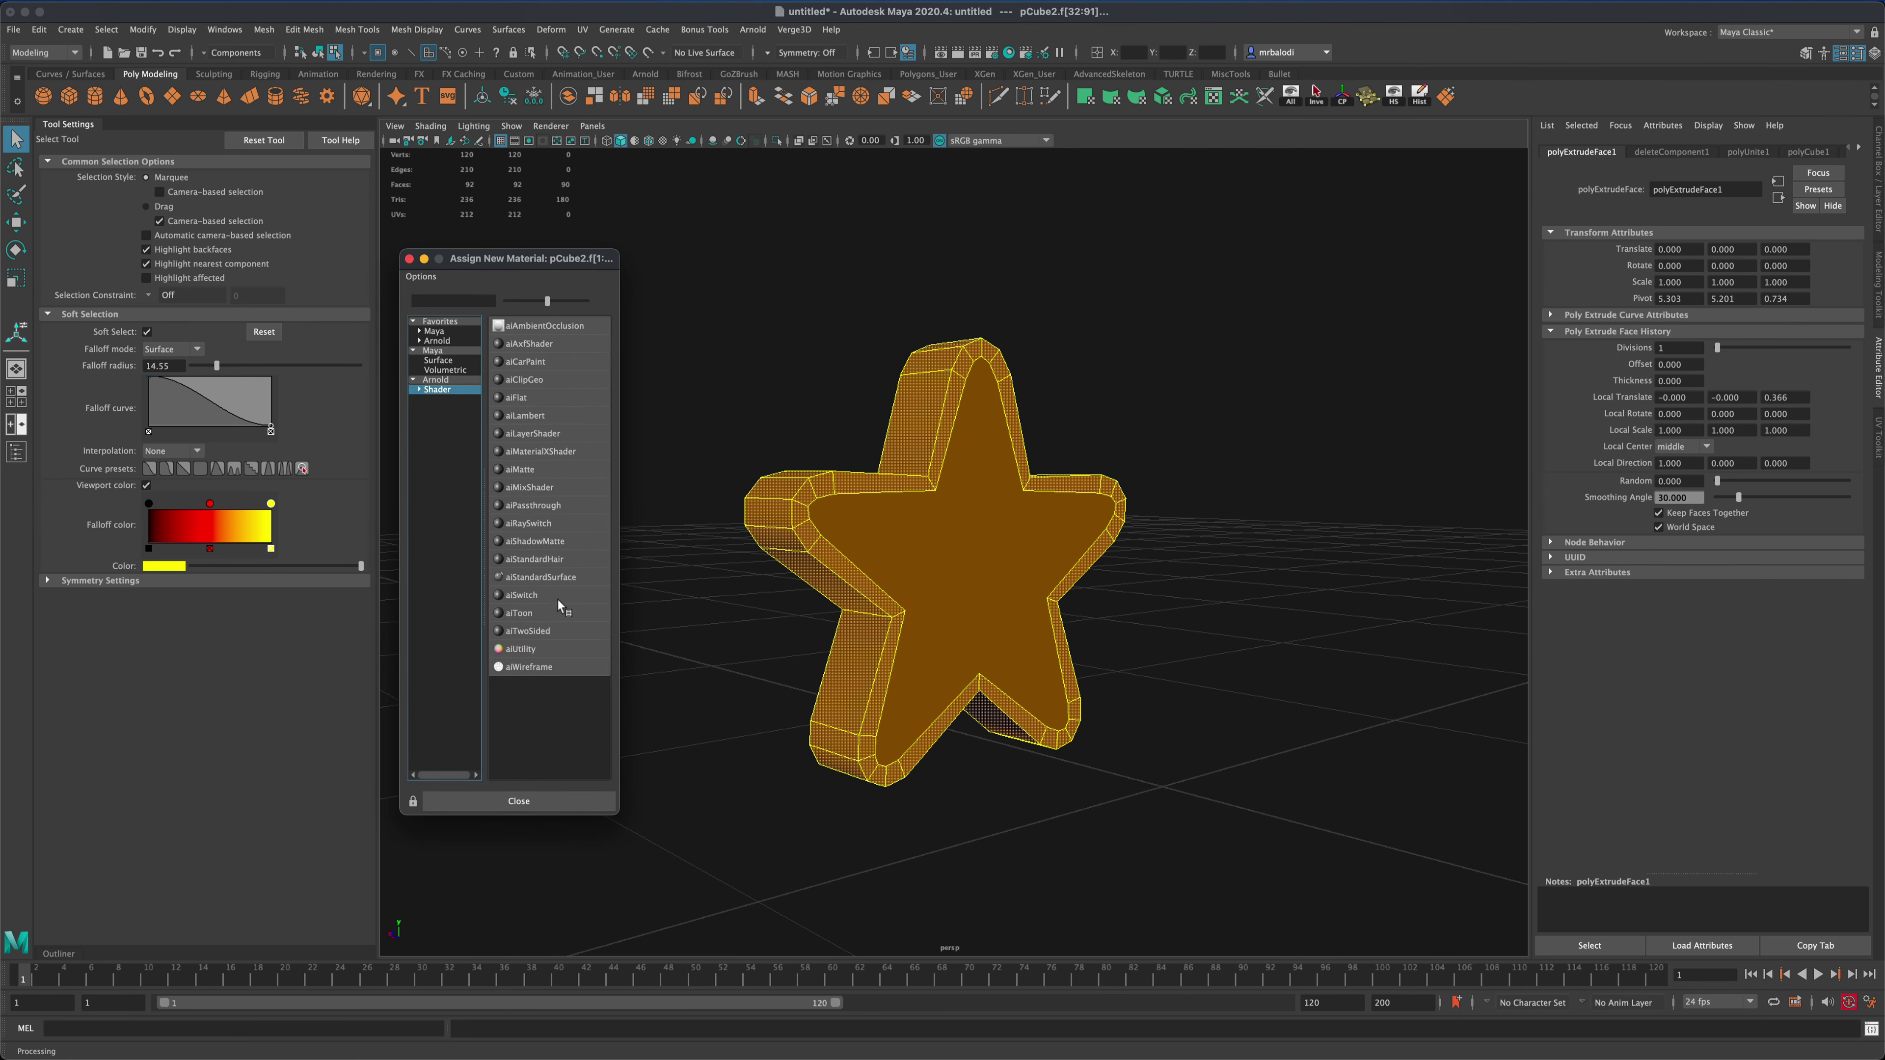
click(559, 577)
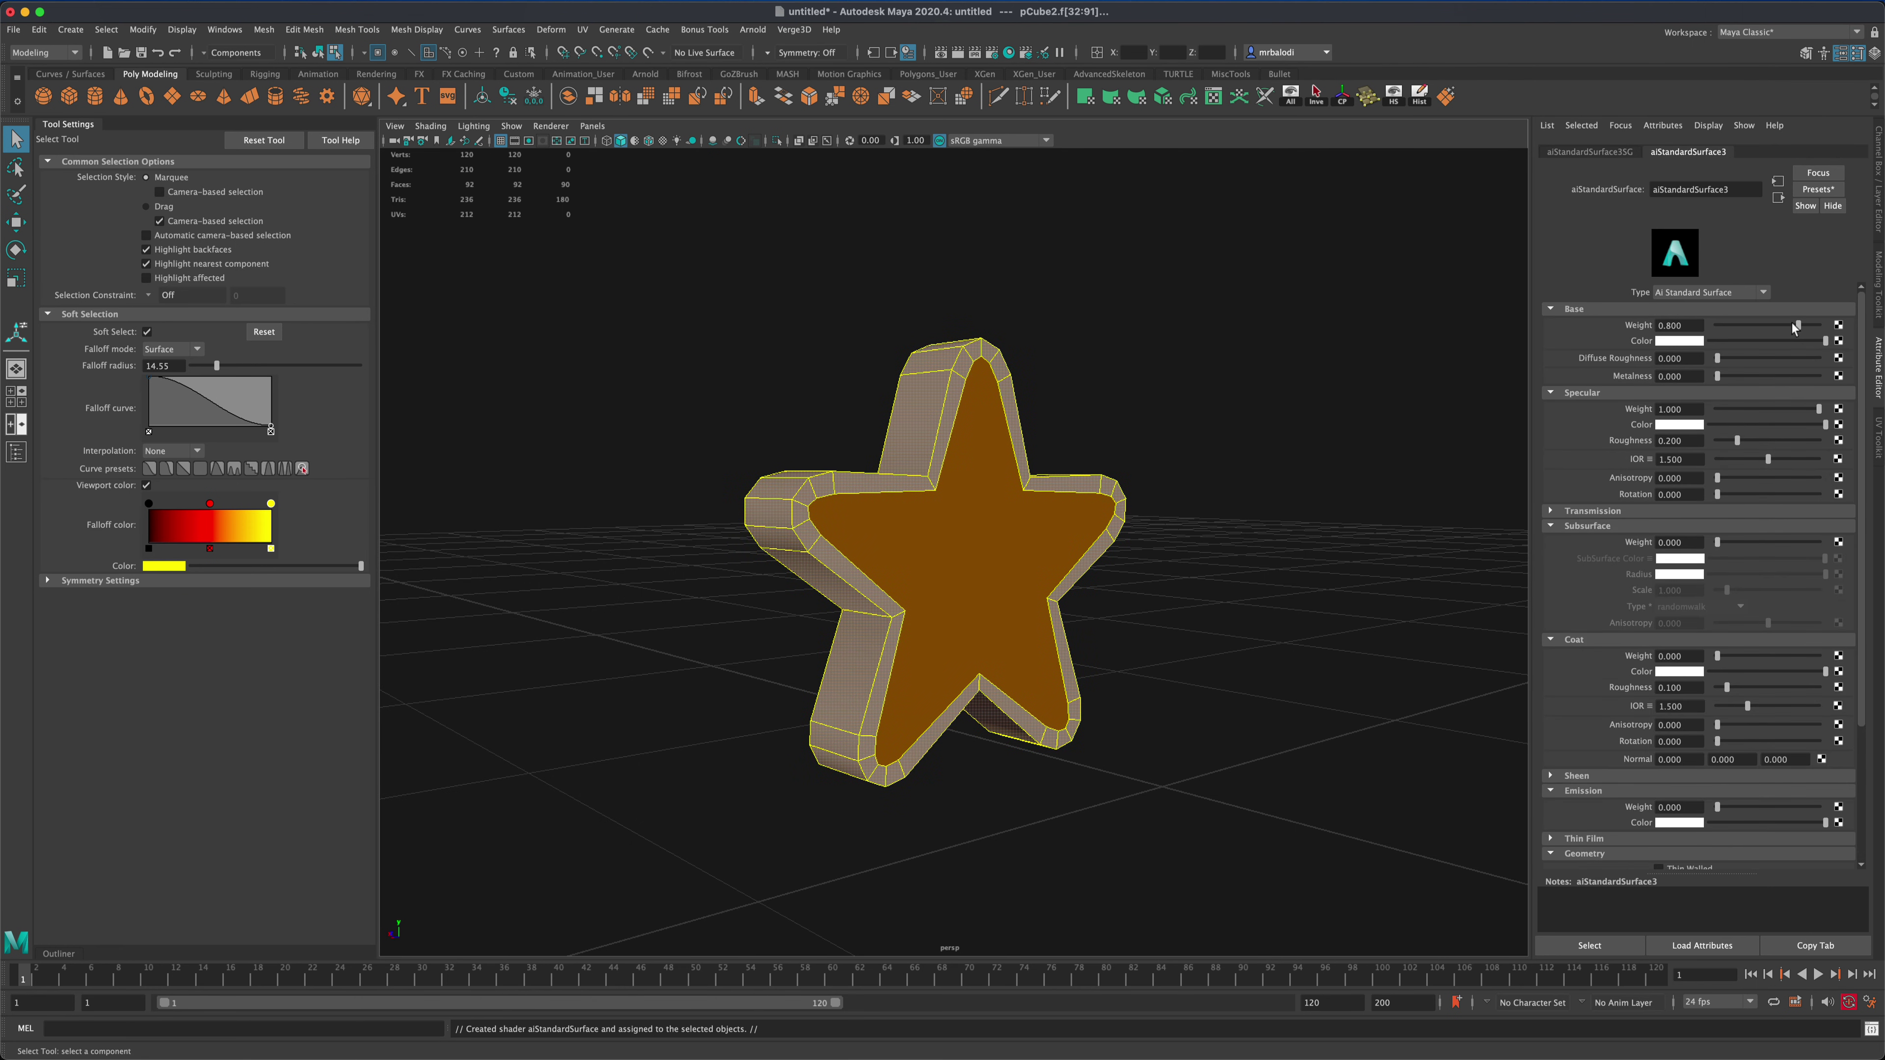
- Give that material Base Weight 1.000 and a dark red Base Color
drag(1791, 322, 1867, 325)
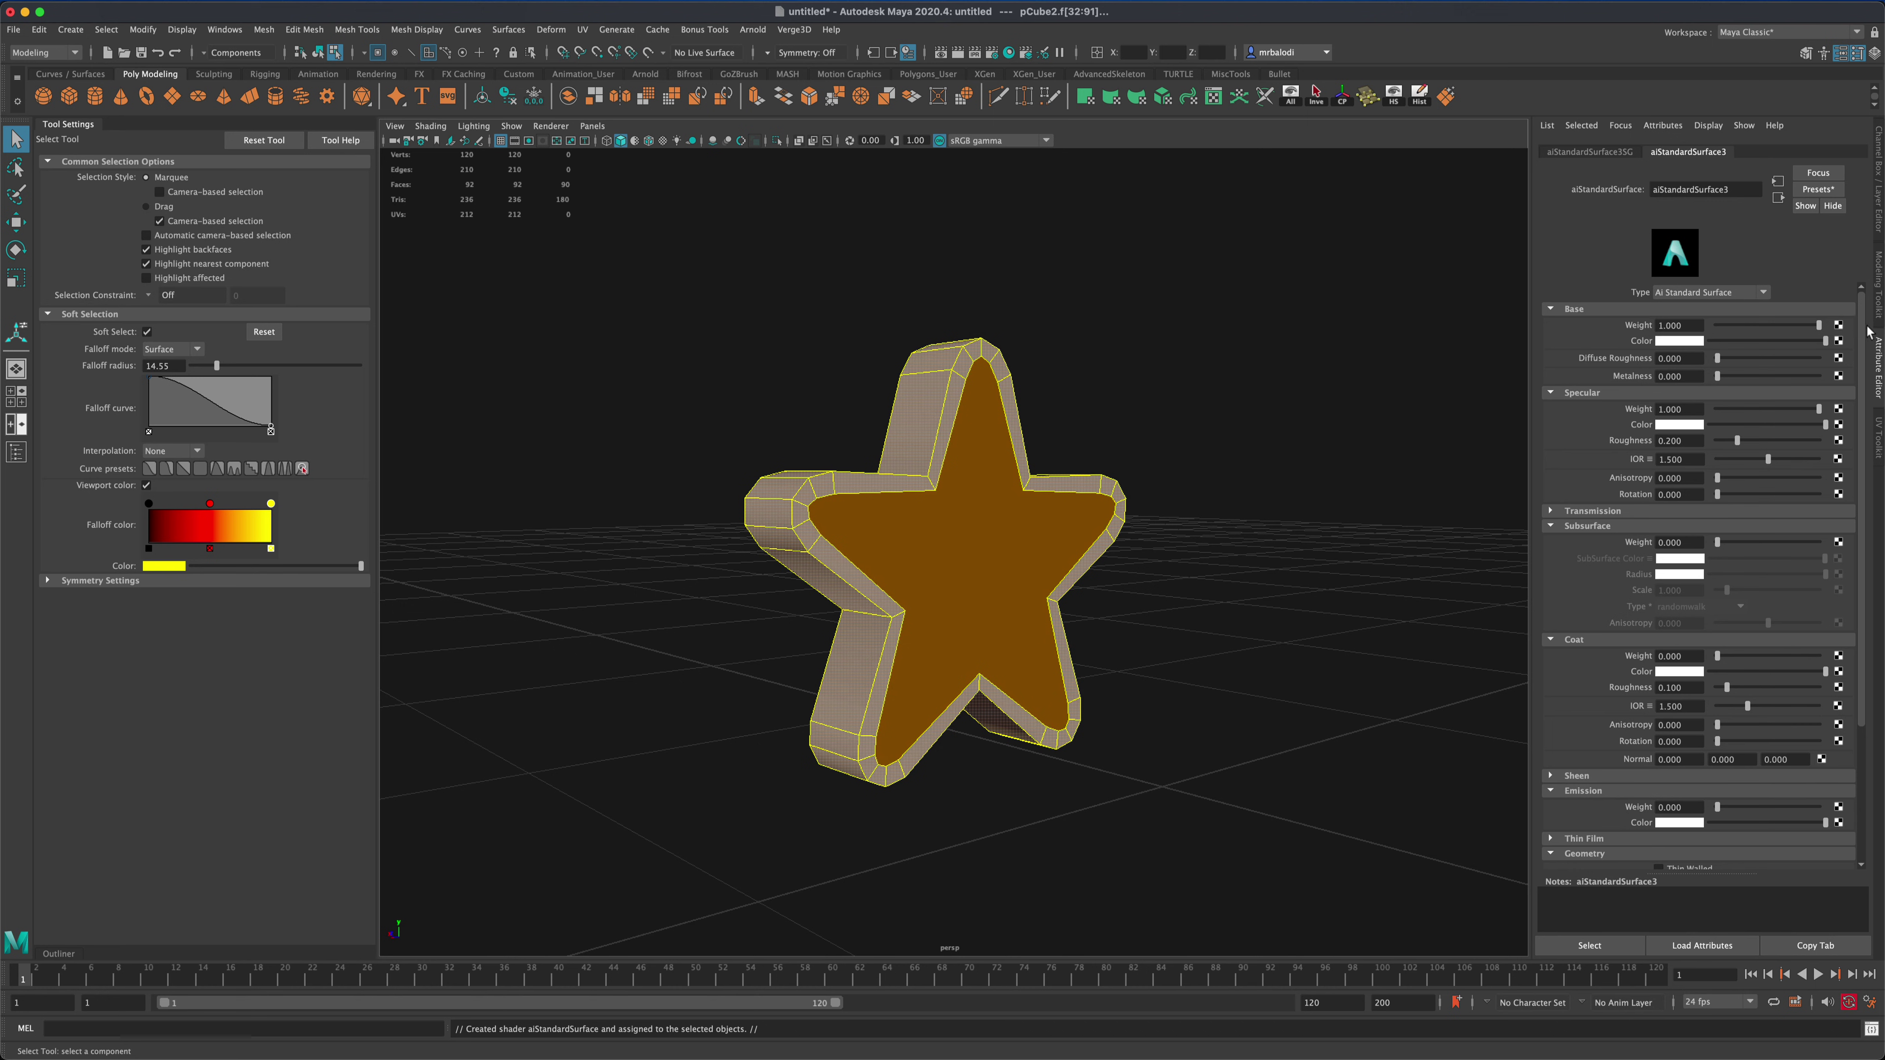
click(1689, 341)
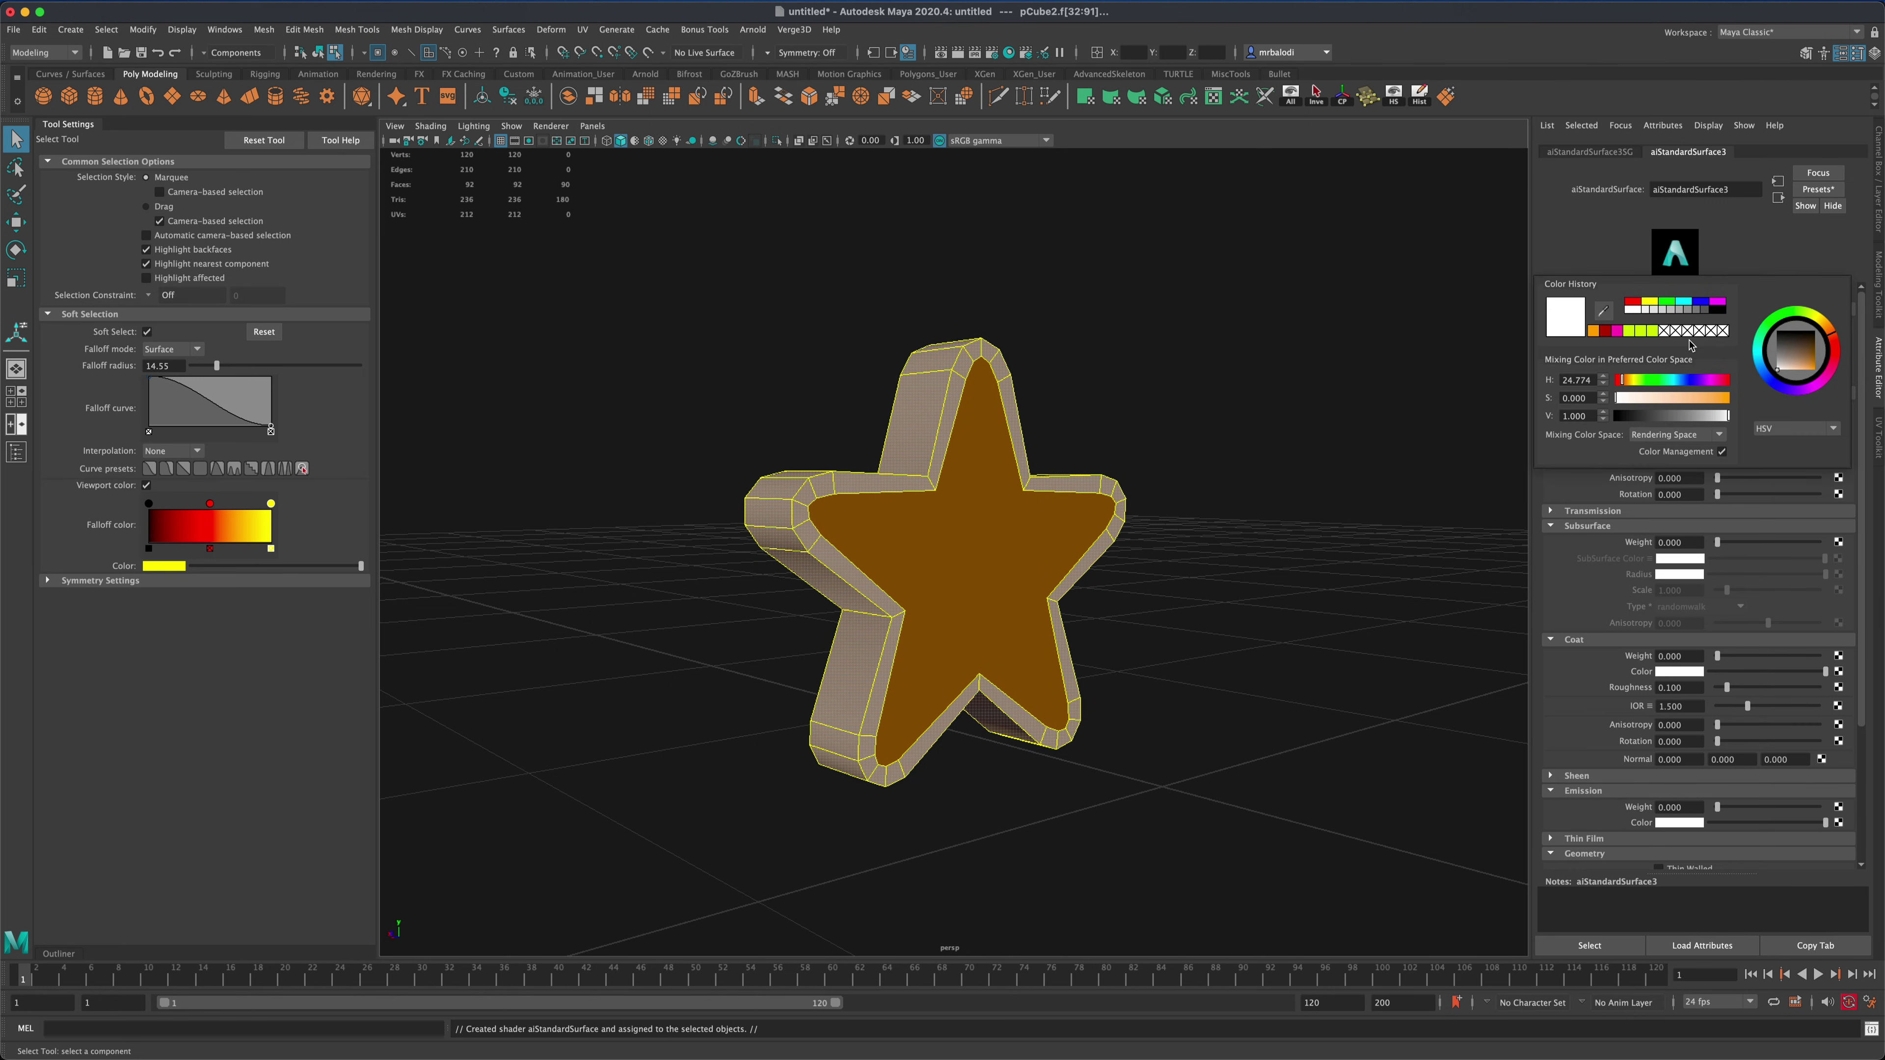
click(1608, 336)
click(1374, 398)
alt+drag(1294, 498, 1144, 505)
- Return to Object Mode and inspect the star's red sides from several angles
right_click(1078, 507)
right_drag(1244, 484, 1244, 484)
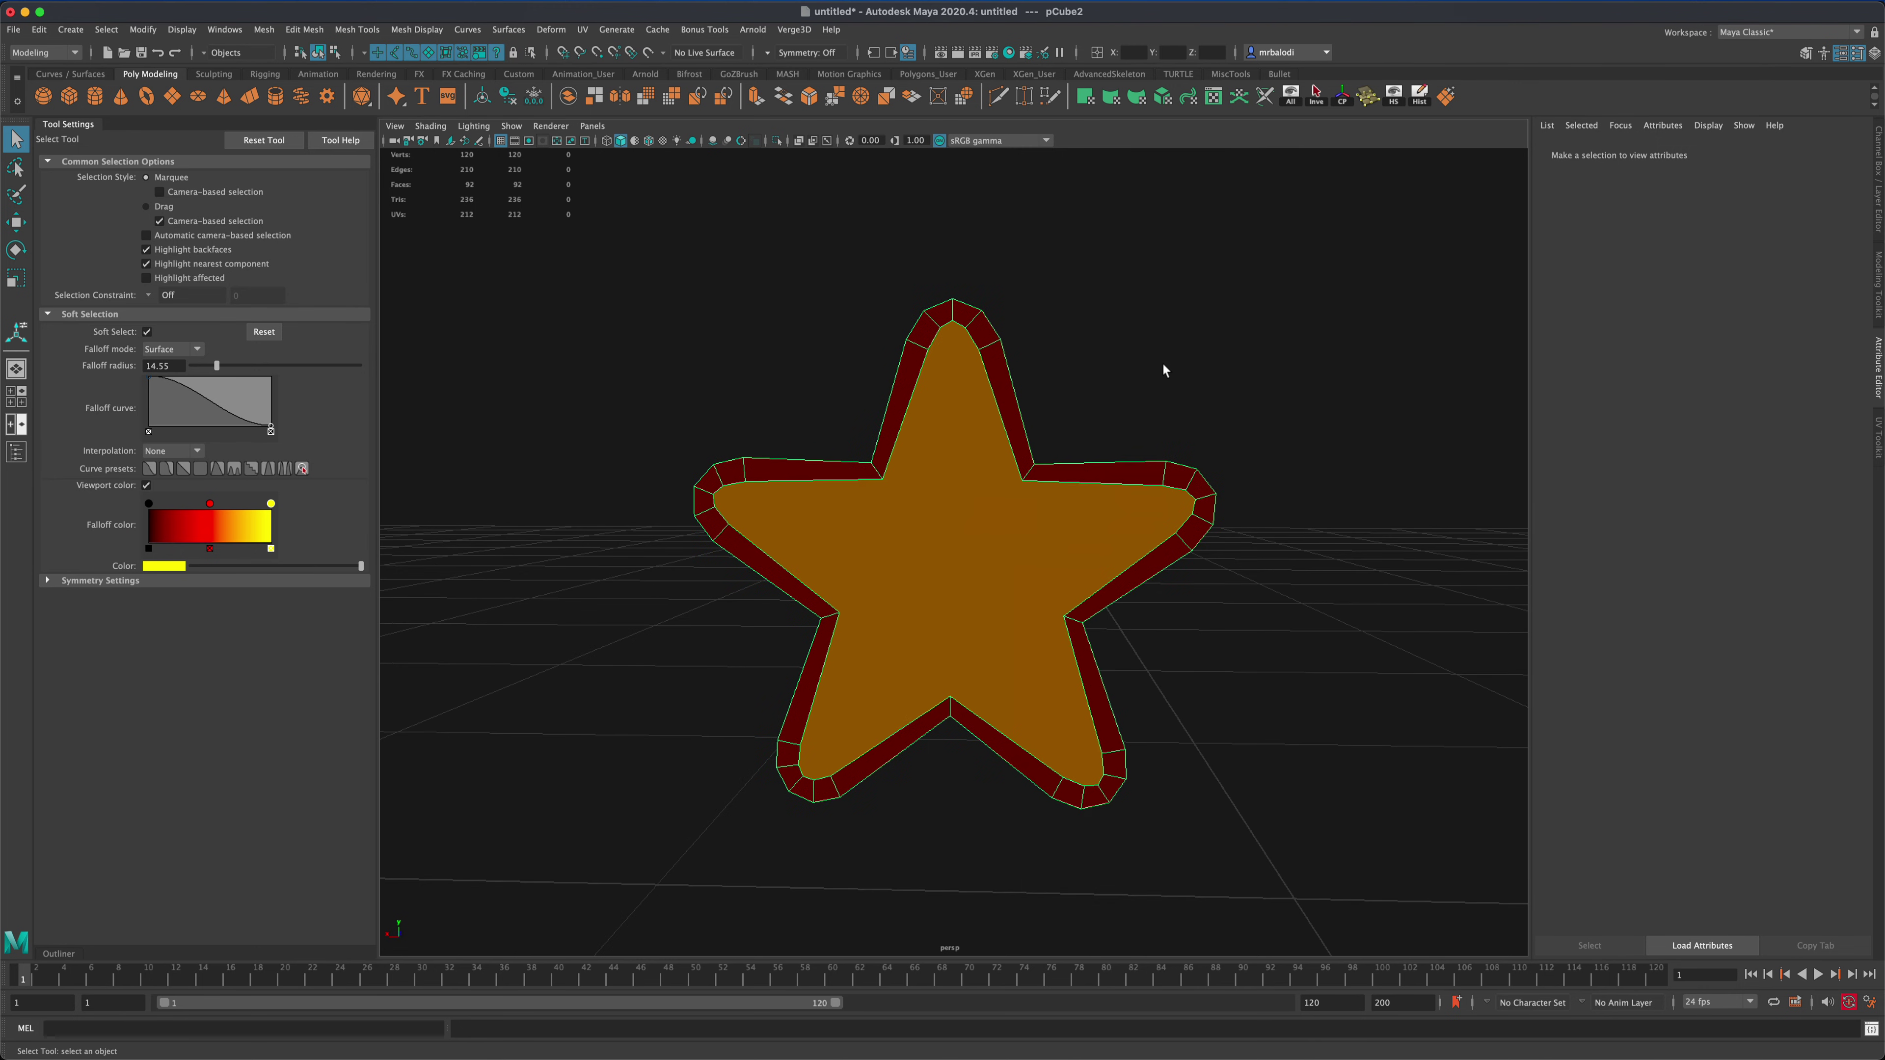
click(883, 527)
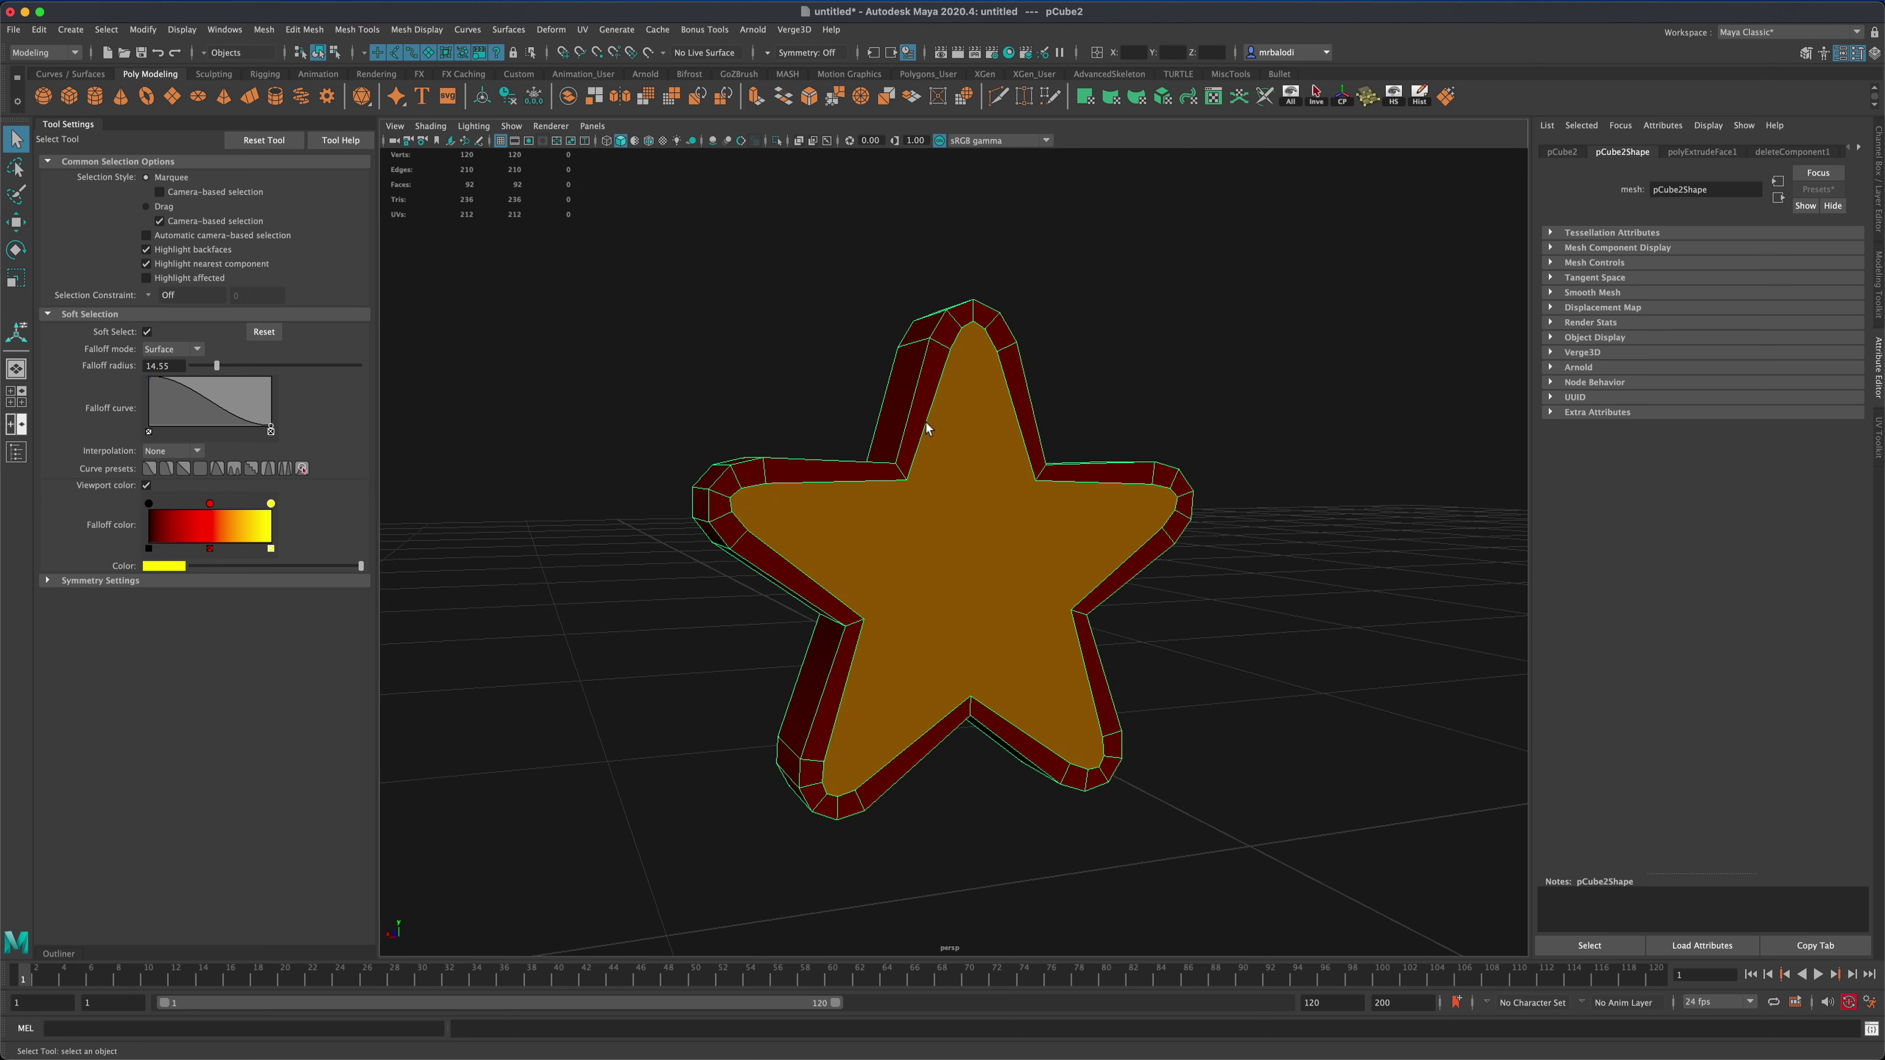
alt+drag(927, 429, 1124, 425)
alt+drag(1262, 585, 1152, 653)
click(1212, 640)
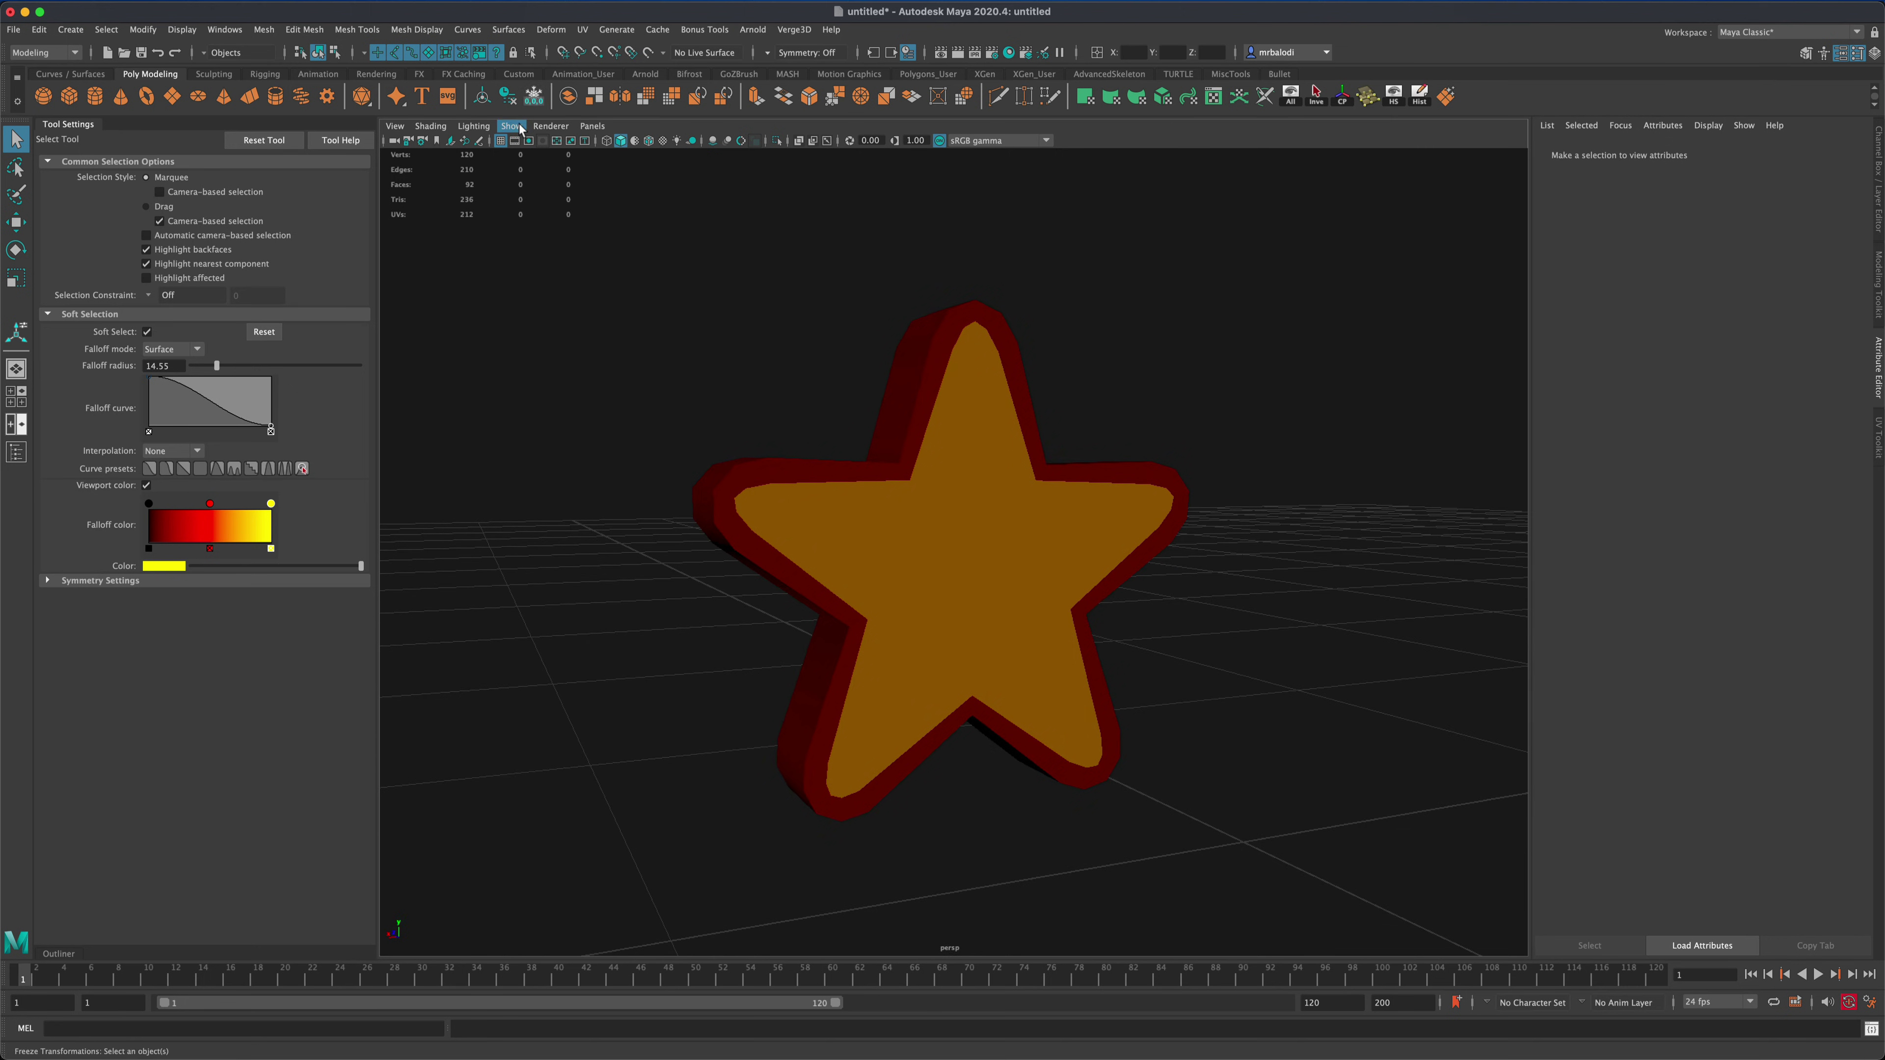
mouse_move(549, 409)
alt+mouse_down()
mouse_move(736, 421)
mouse_move(543, 421)
alt+mouse_up()
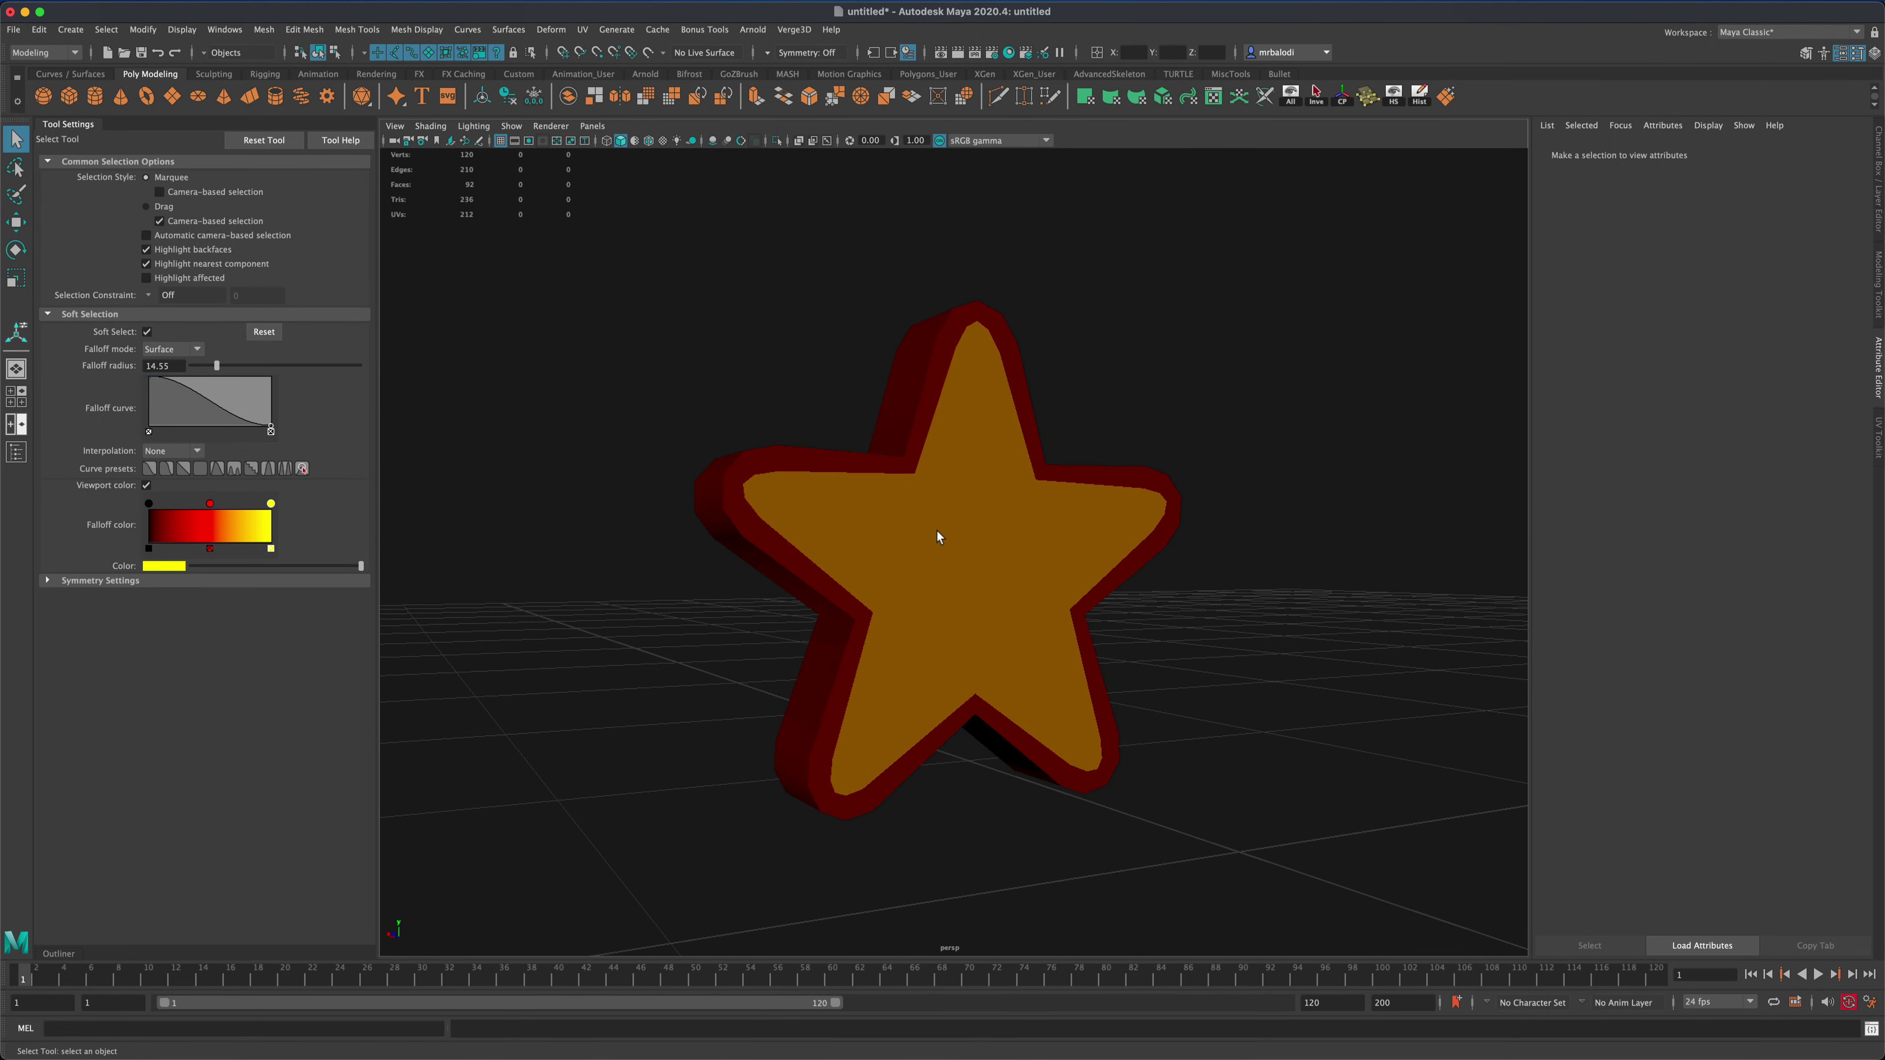
- Select the star's front face in Face mode and extrude it again with Ctrl+E
click(957, 531)
right_drag(966, 531, 969, 570)
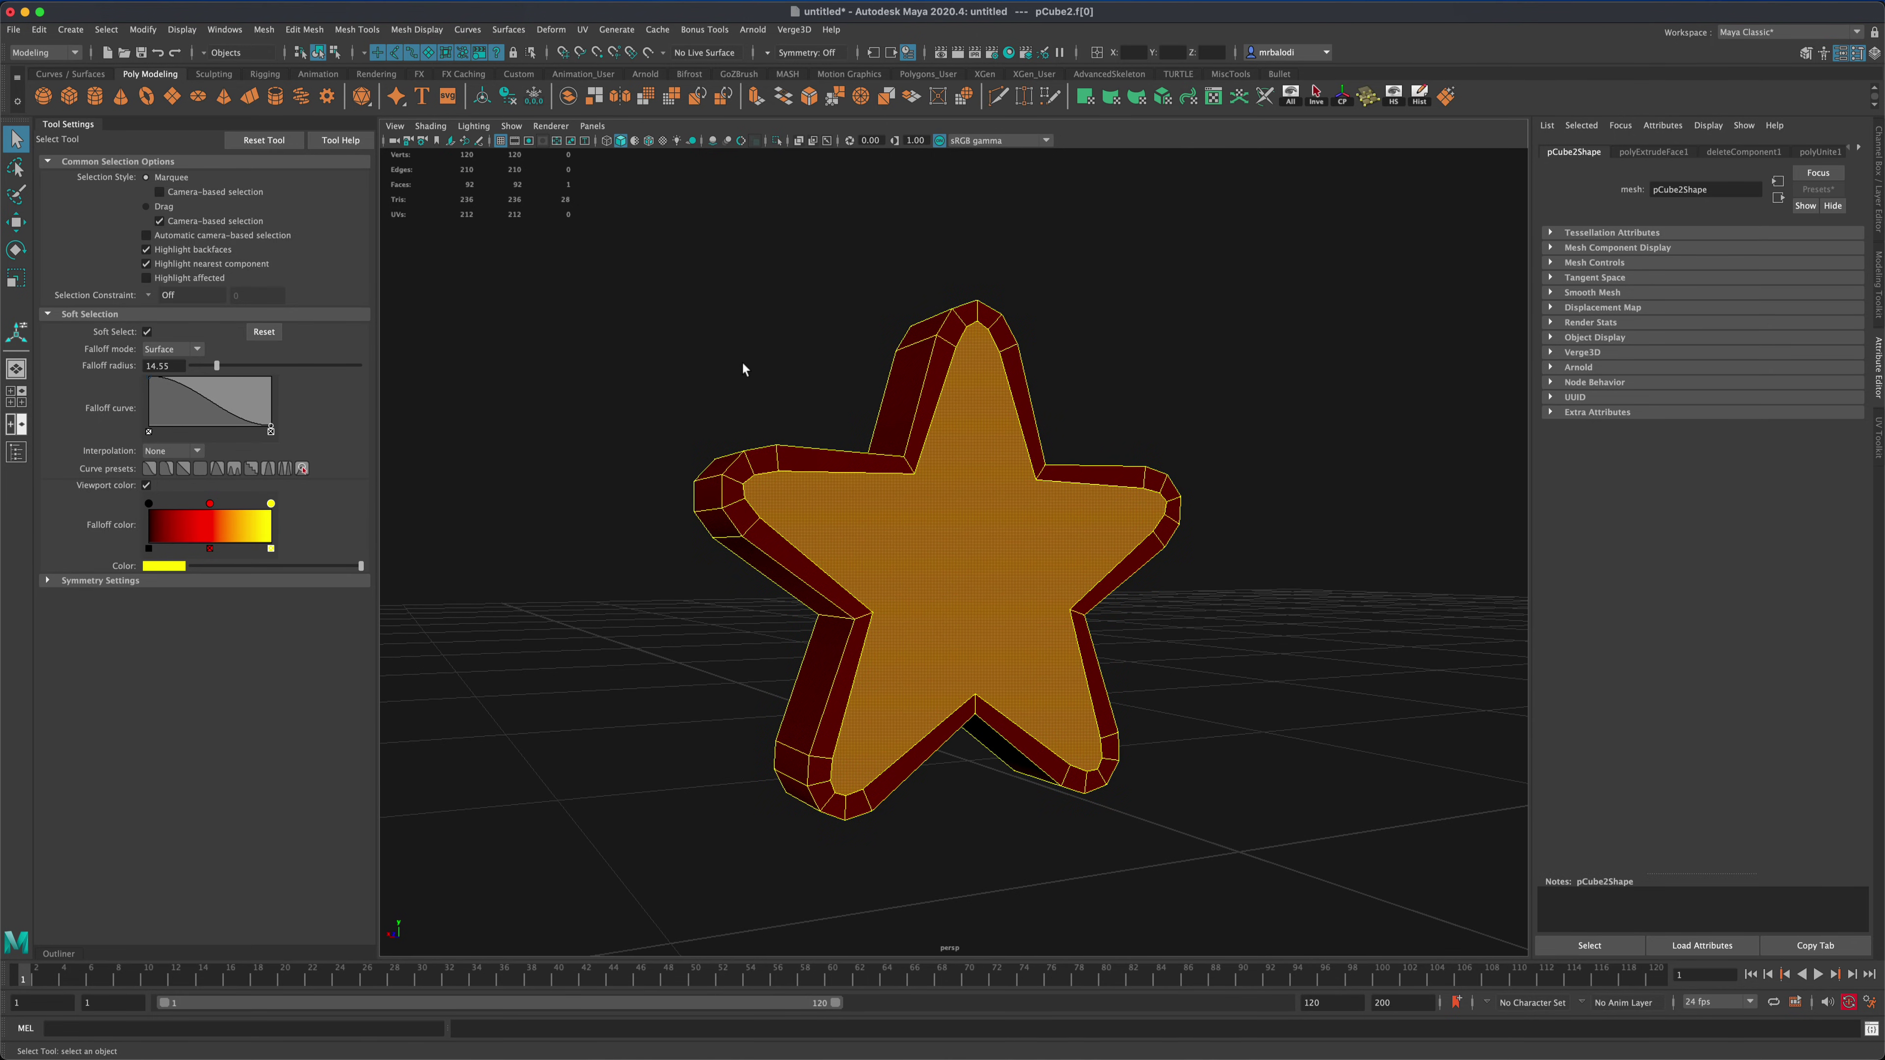
alt+drag(968, 570, 796, 157)
click(916, 461)
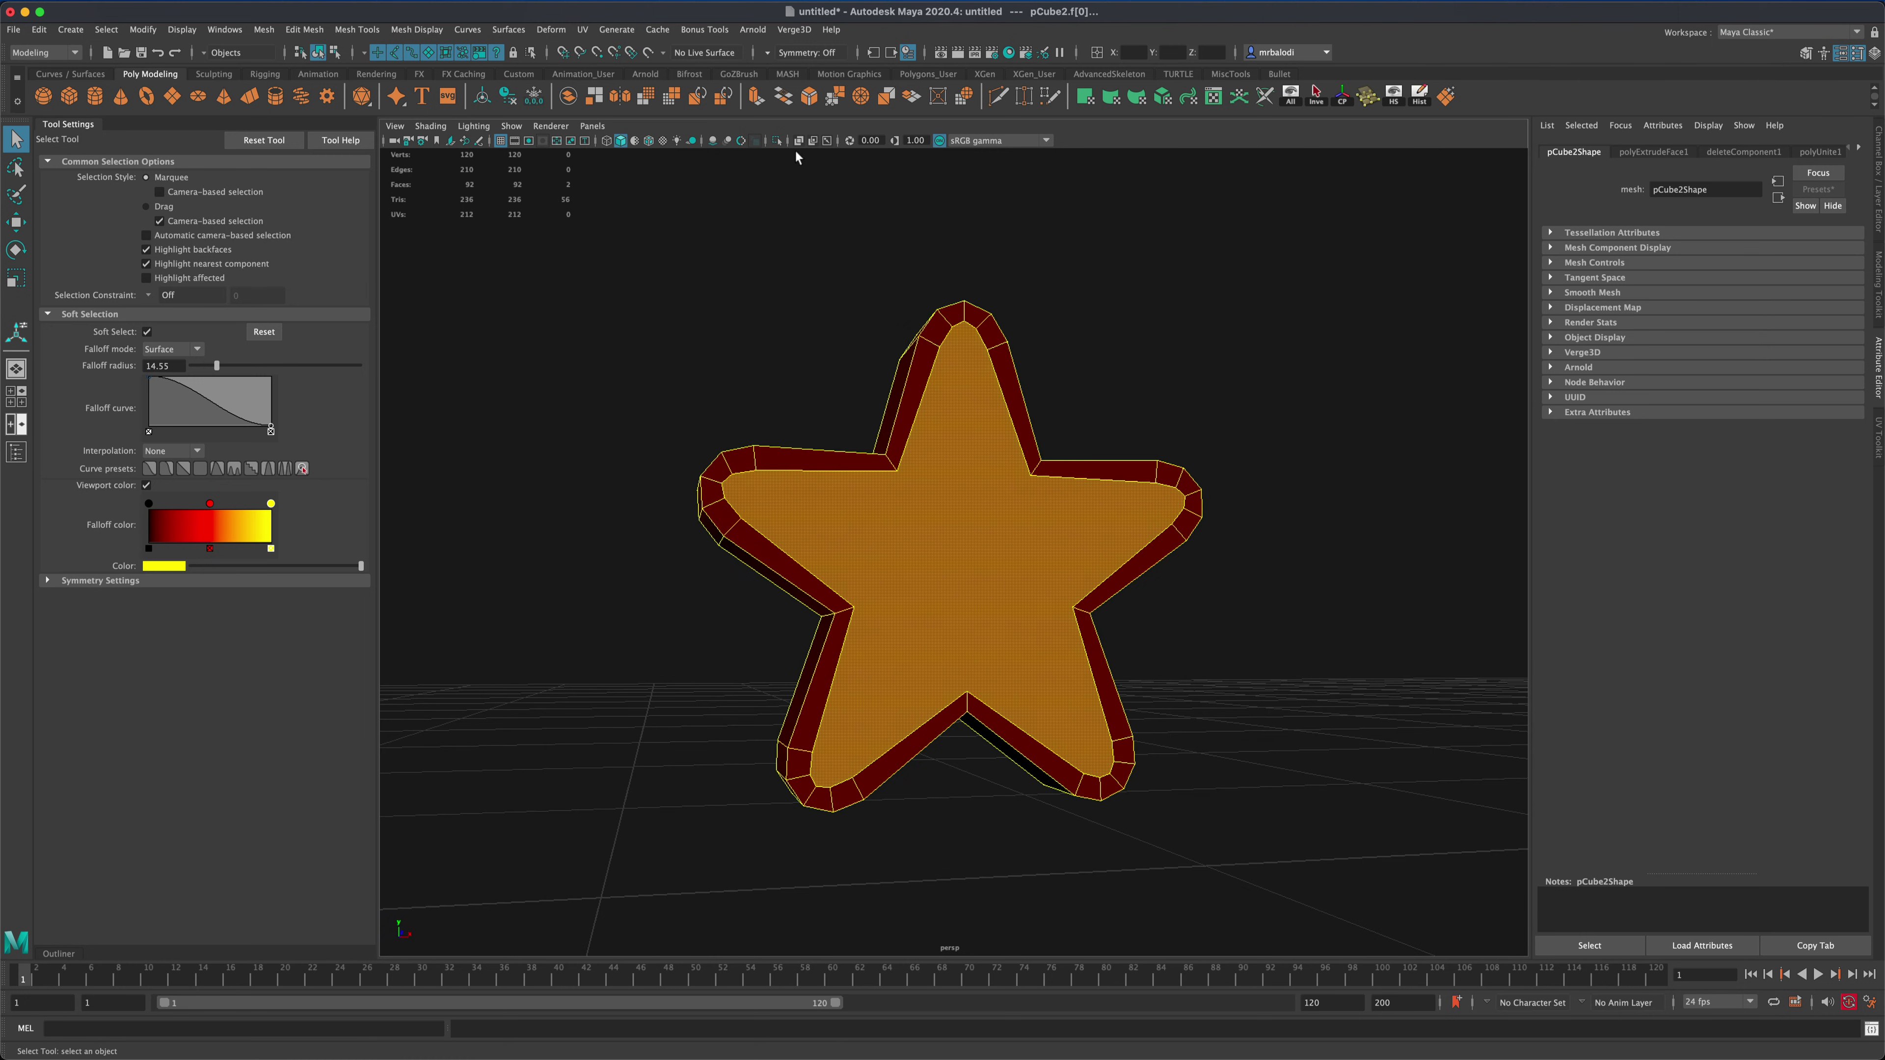
key(ctrl+e)
alt+drag(736, 295, 918, 579)
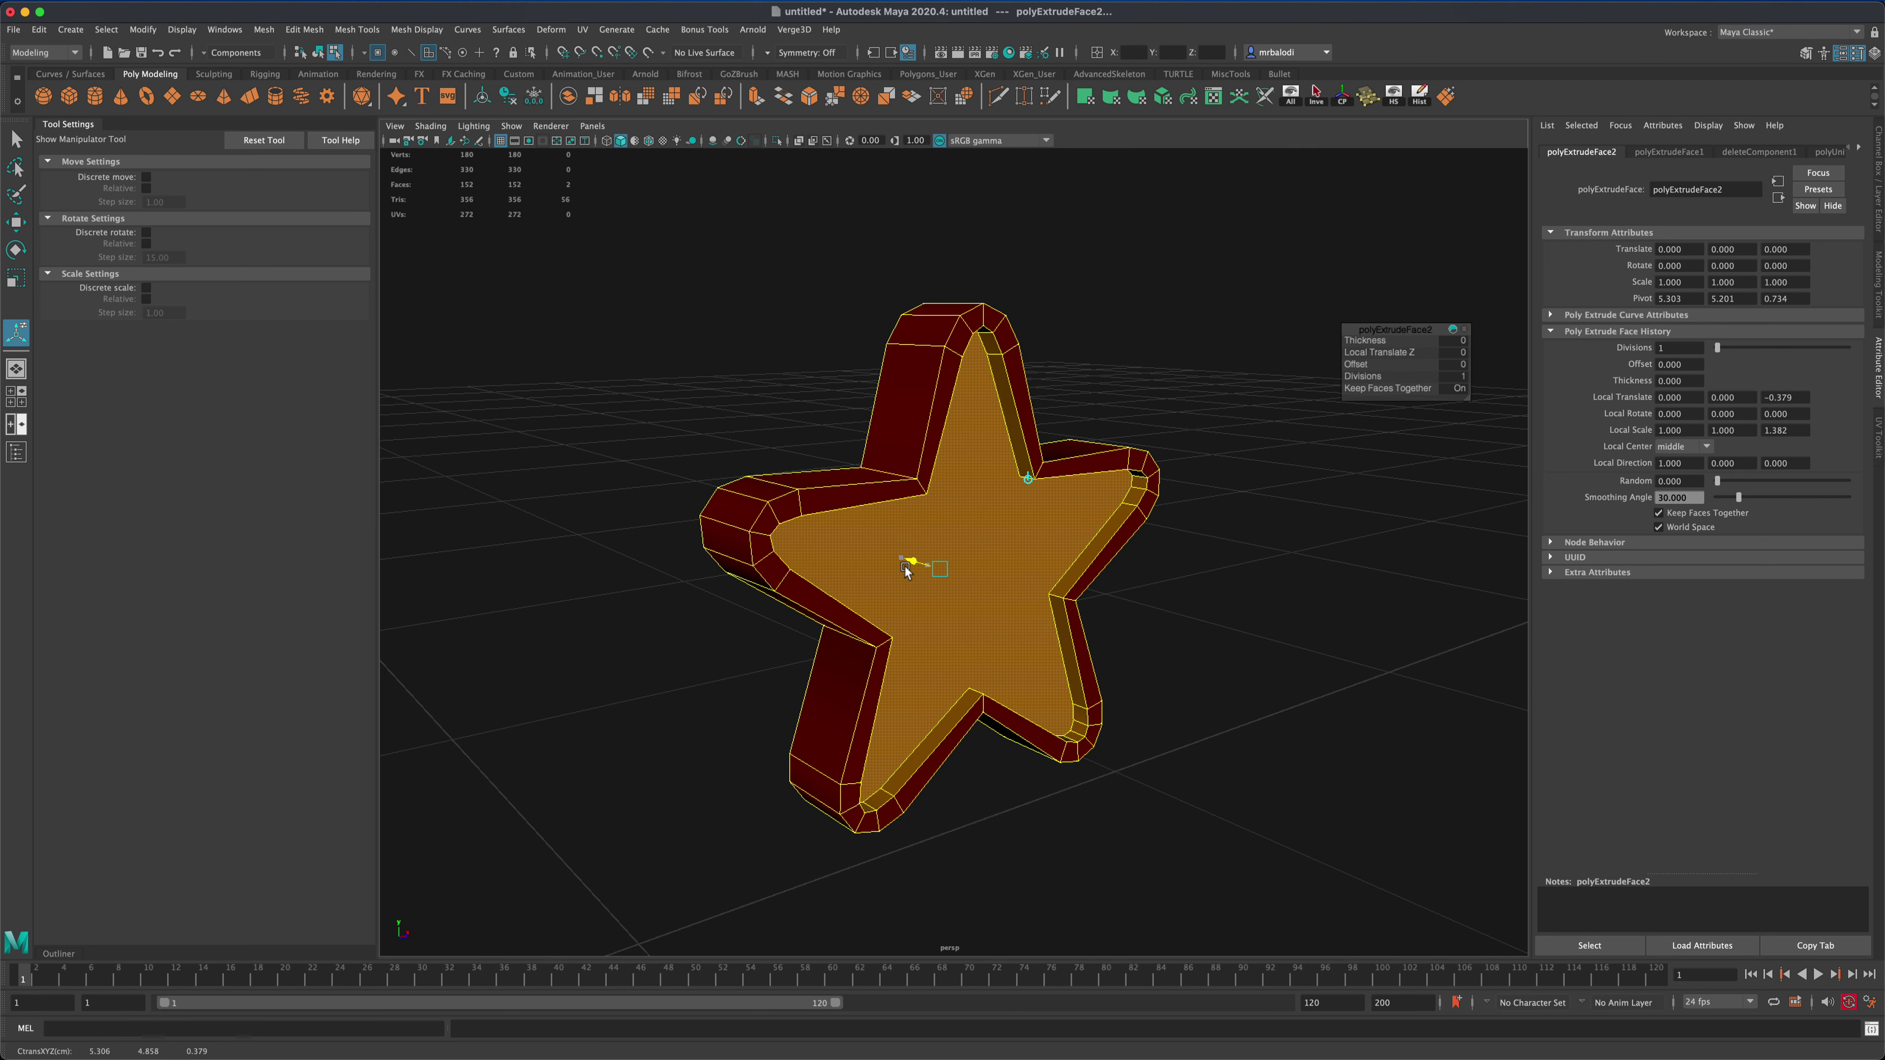
- Check the recessed orange front, return to Object Mode, and enable Wireframe on Shaded
alt+drag(826, 517, 977, 408)
right_drag(977, 408, 1013, 406)
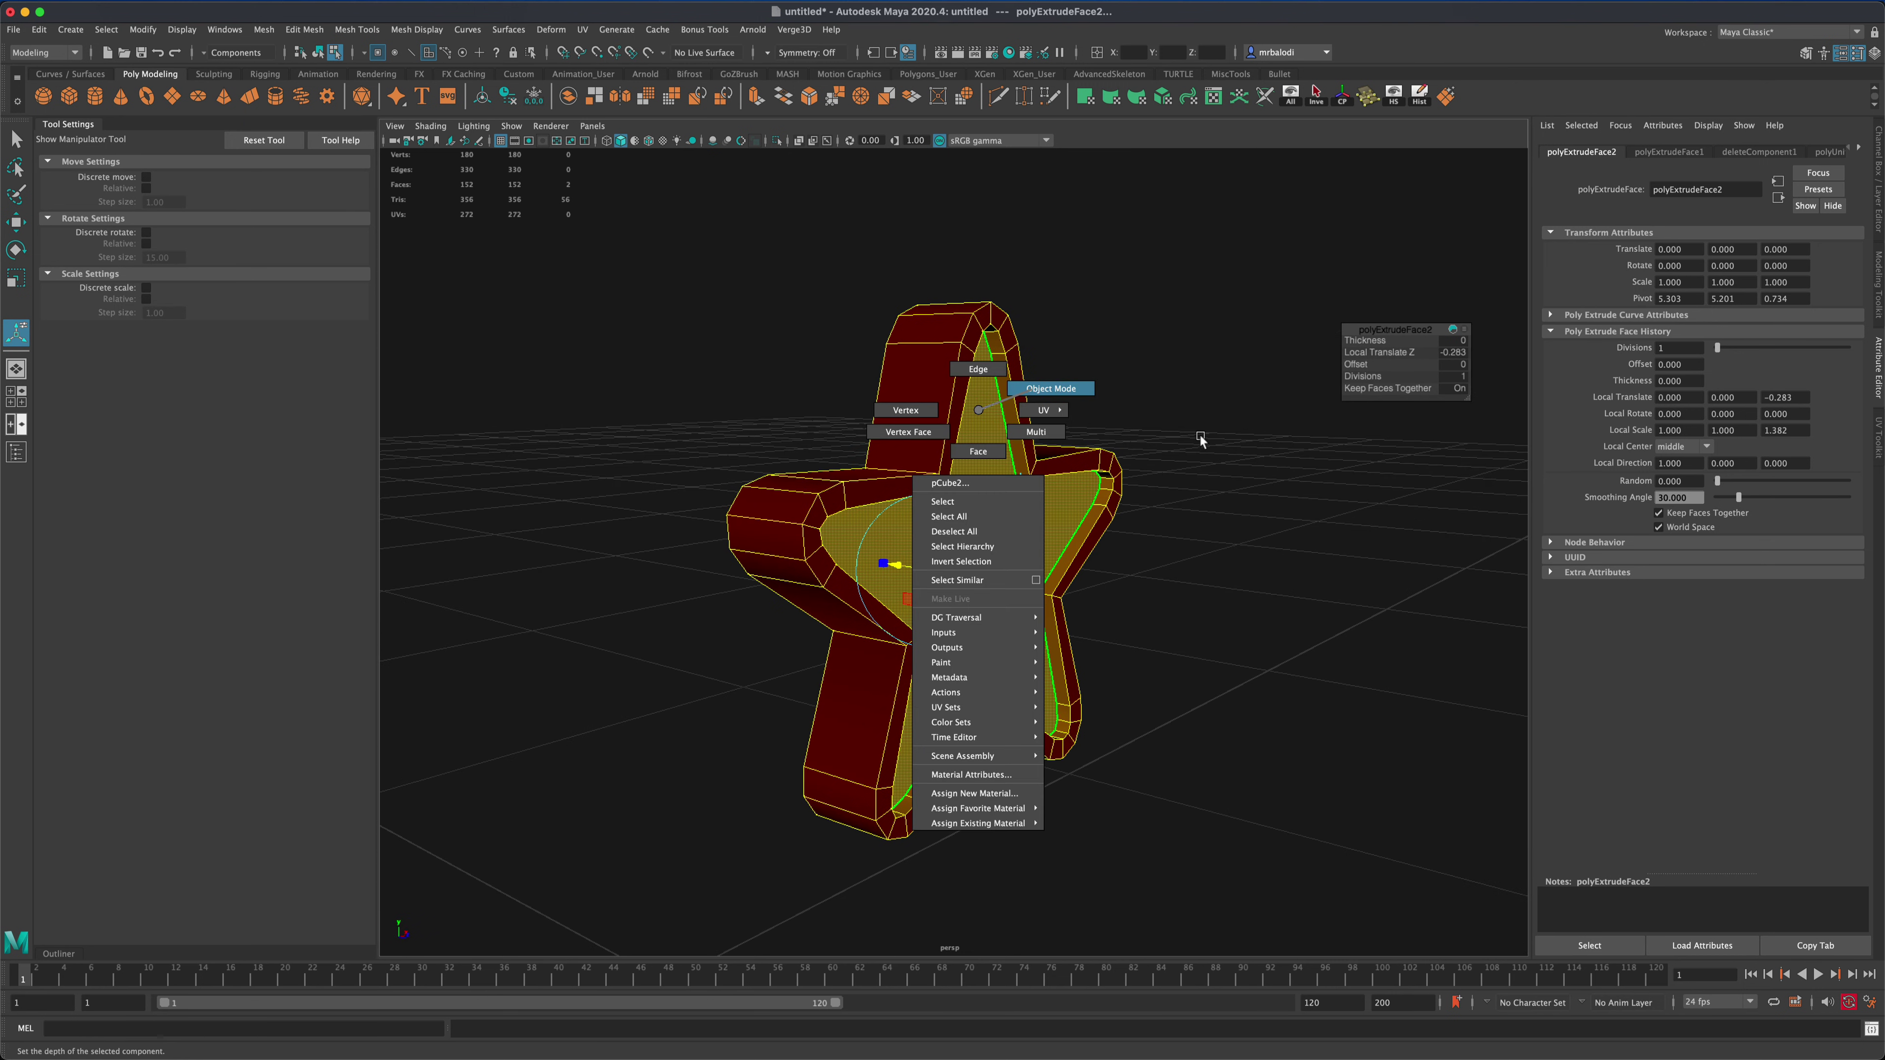
right_drag(1200, 439, 1209, 444)
alt+drag(1209, 444, 627, 635)
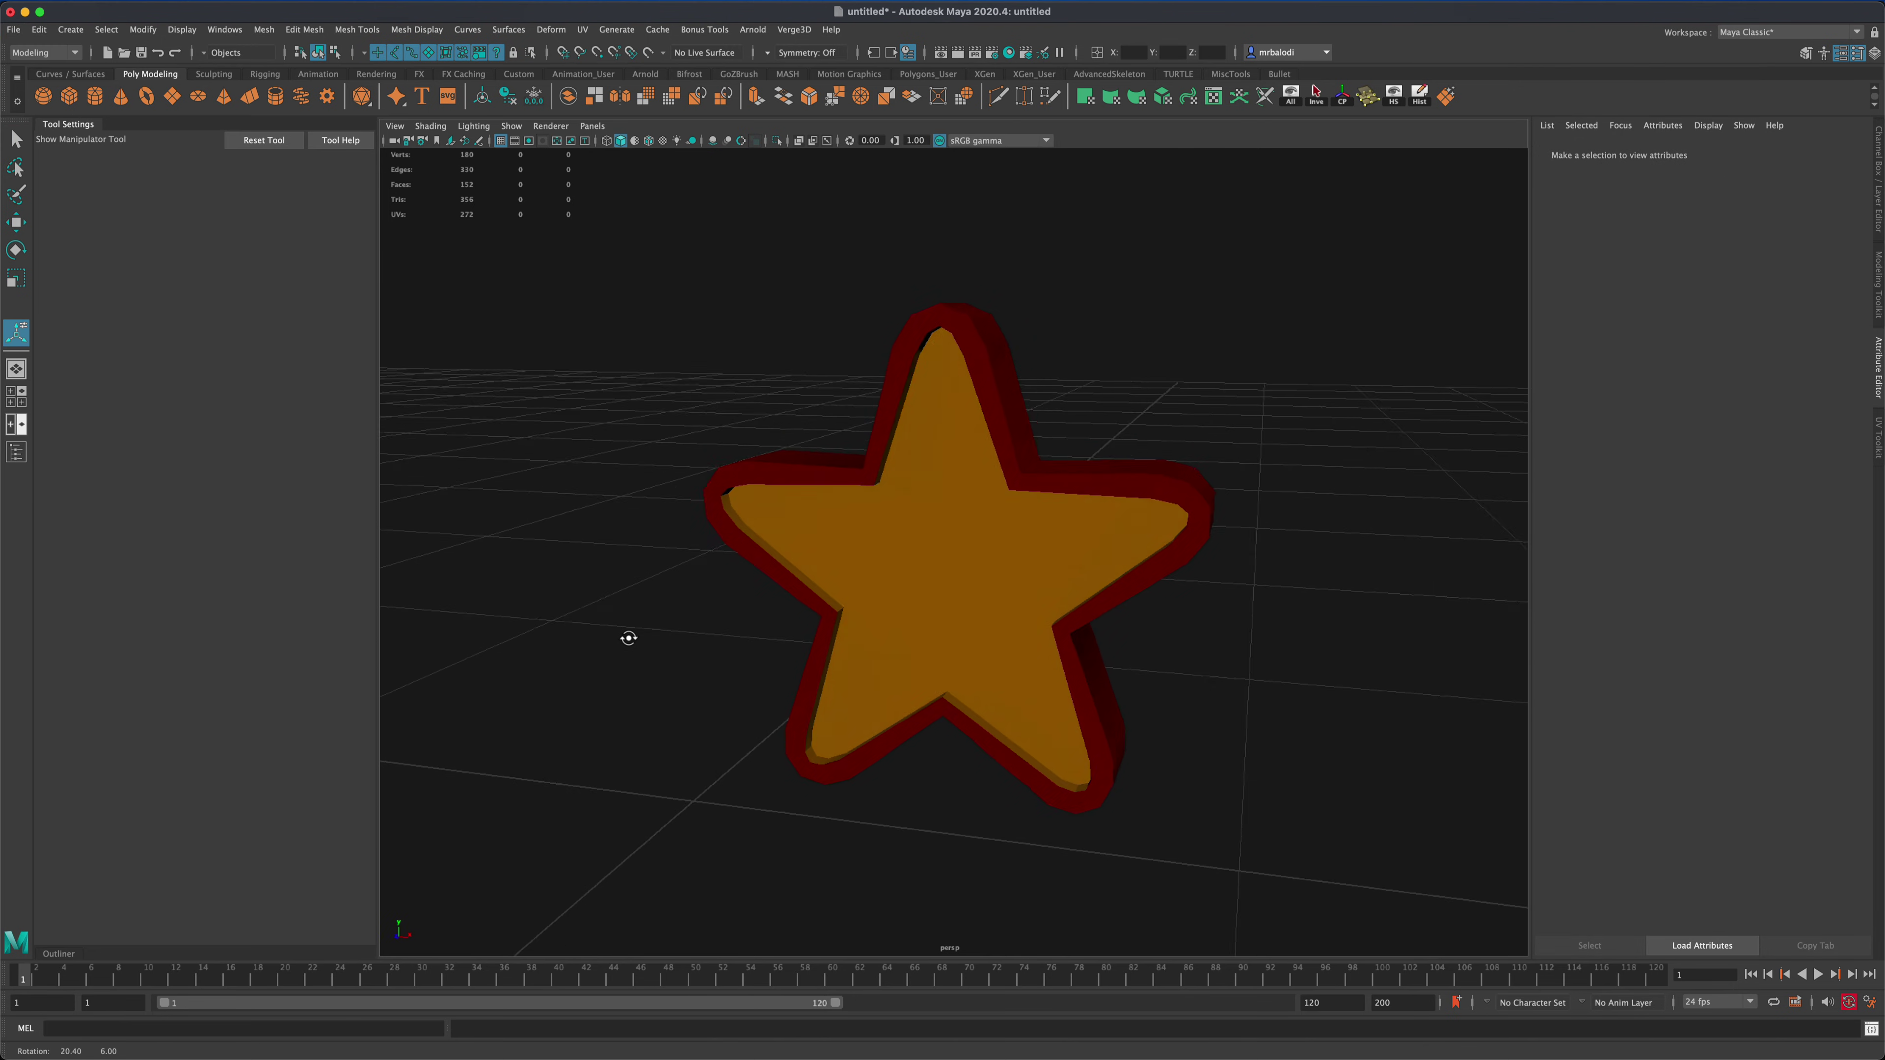
click(645, 143)
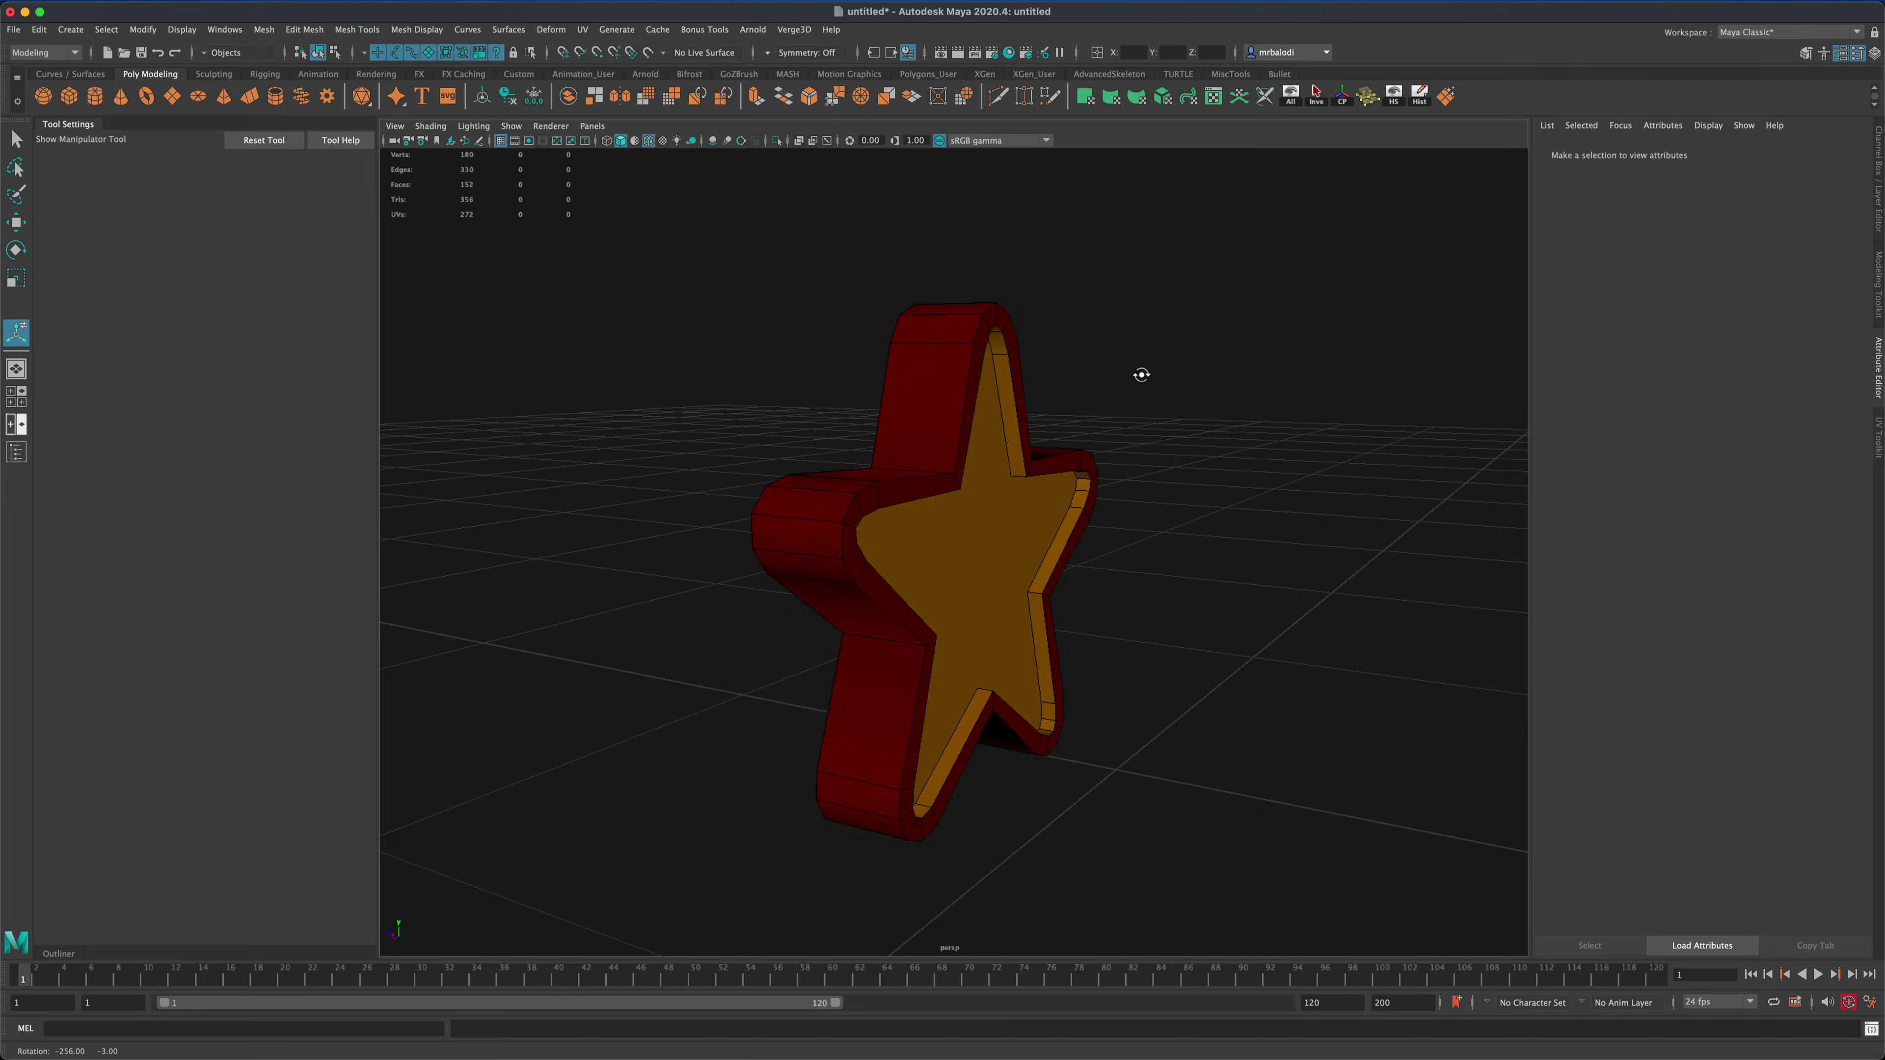